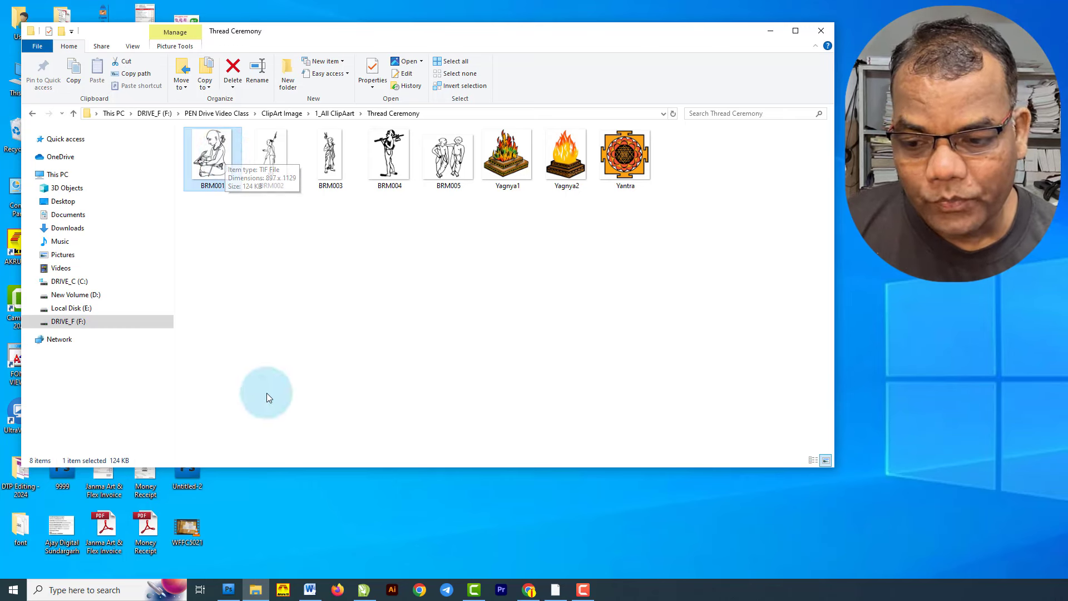
# Open the BRM001 clipart from the Thread Ceremony folder in Photoshop and bring the Photoshop window fully into view.
pyautogui.click(227, 591)
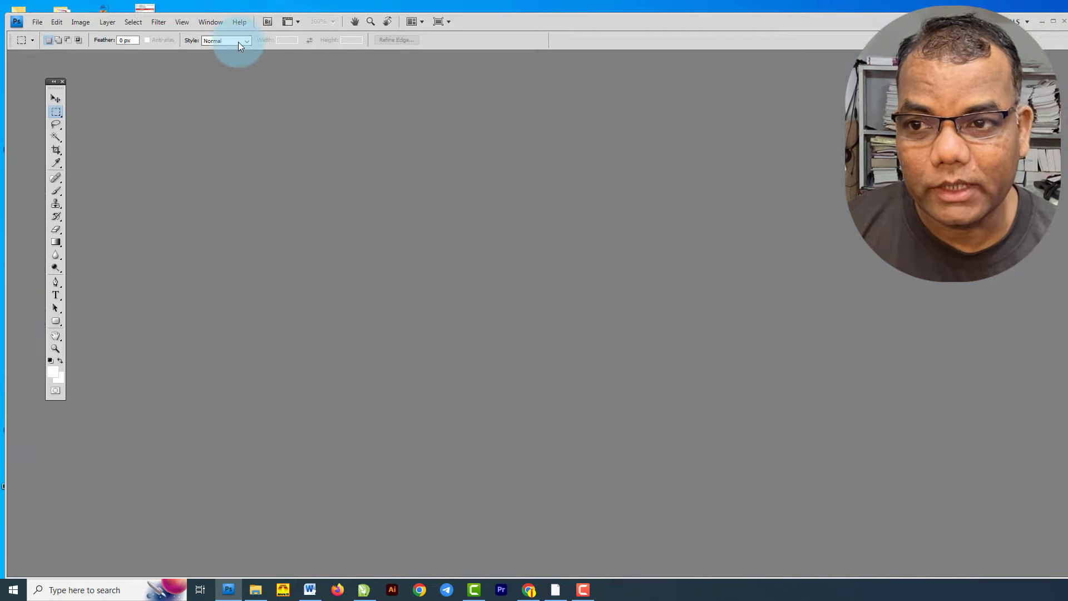
pyautogui.moveTo(528, 39); pyautogui.dragTo(765, 27)
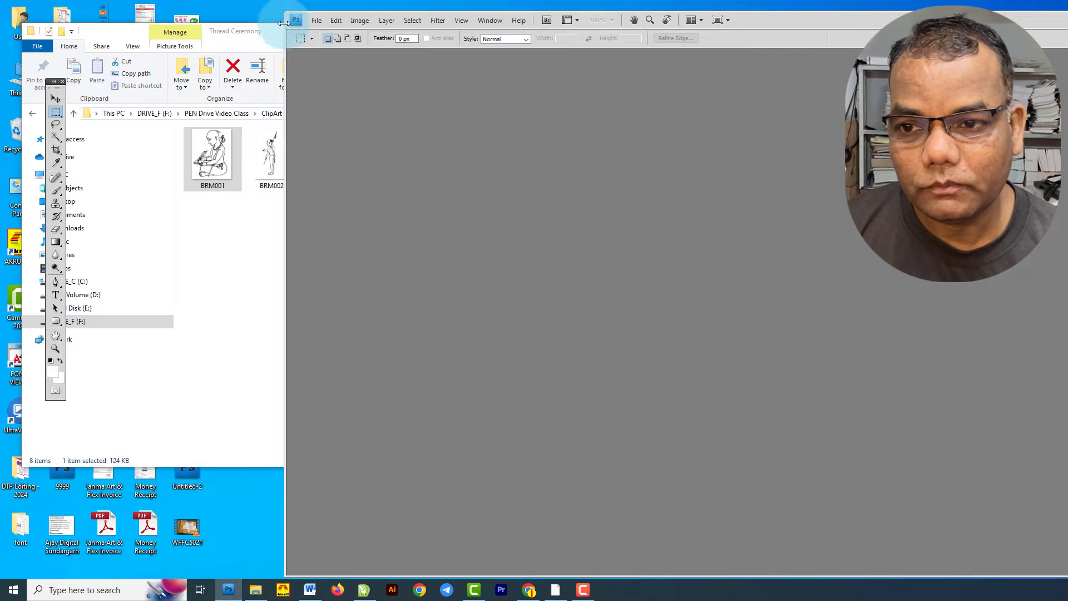
pyautogui.click(261, 31)
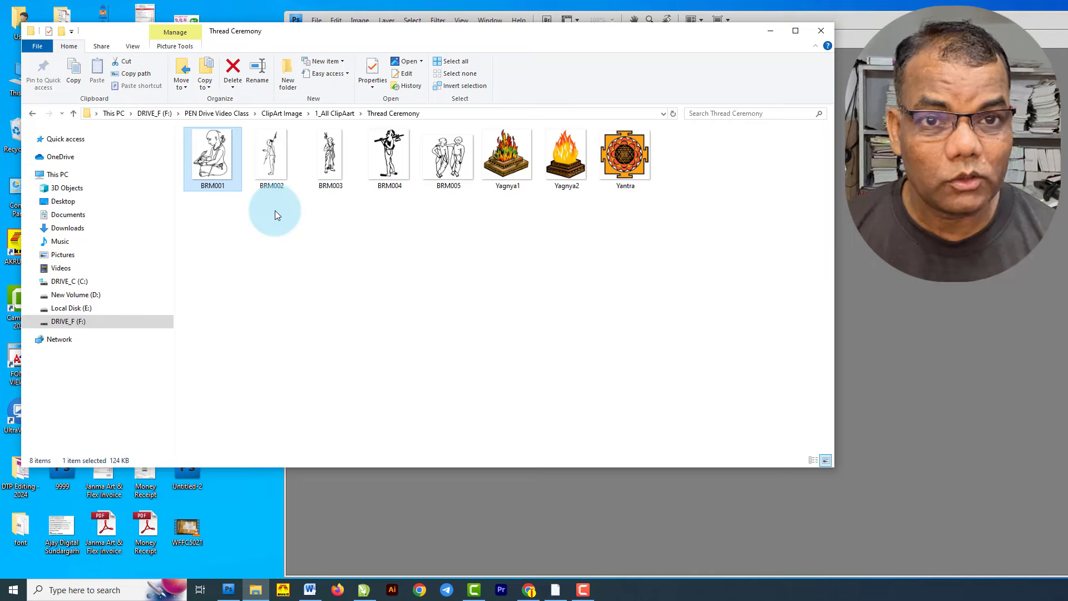
pyautogui.moveTo(231, 153); pyautogui.dragTo(990, 301)
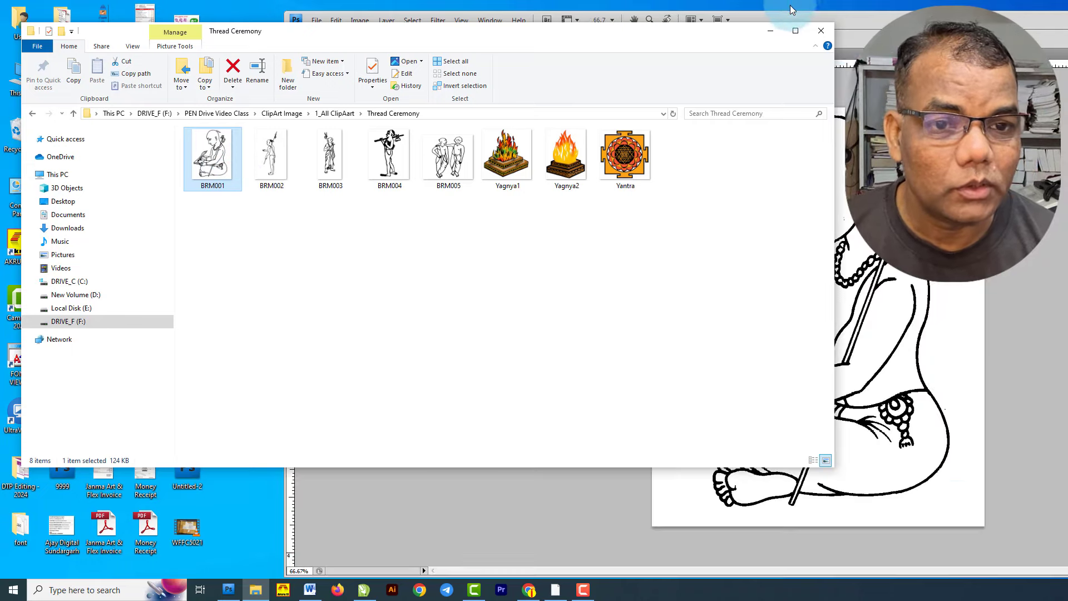
pyautogui.moveTo(912, 24); pyautogui.dragTo(622, 18)
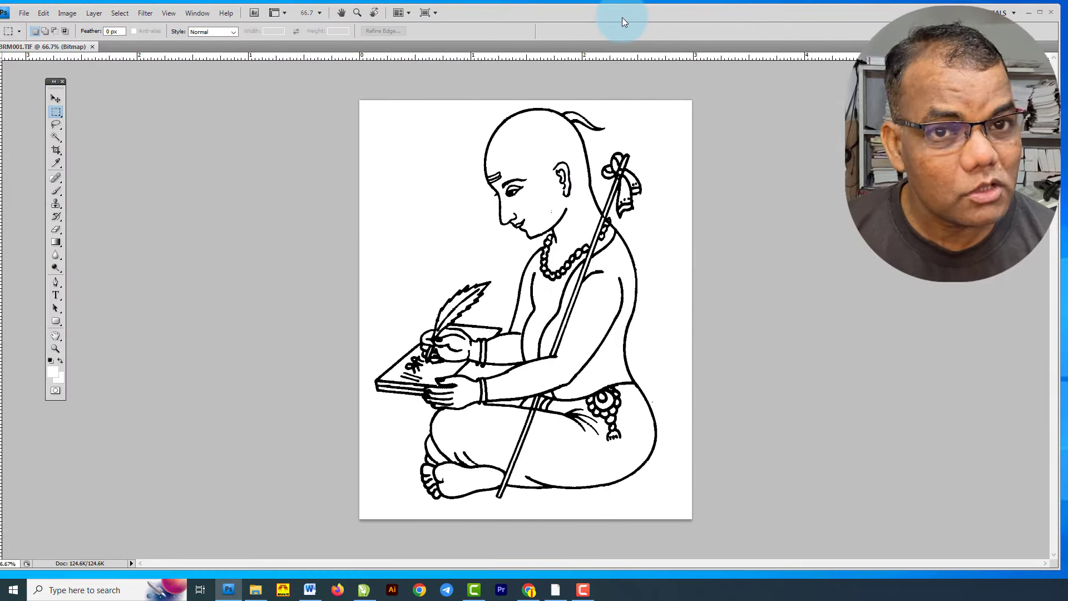
# Activate the Move tool and show the document's layer list beside the drawing.
pyautogui.click(54, 99)
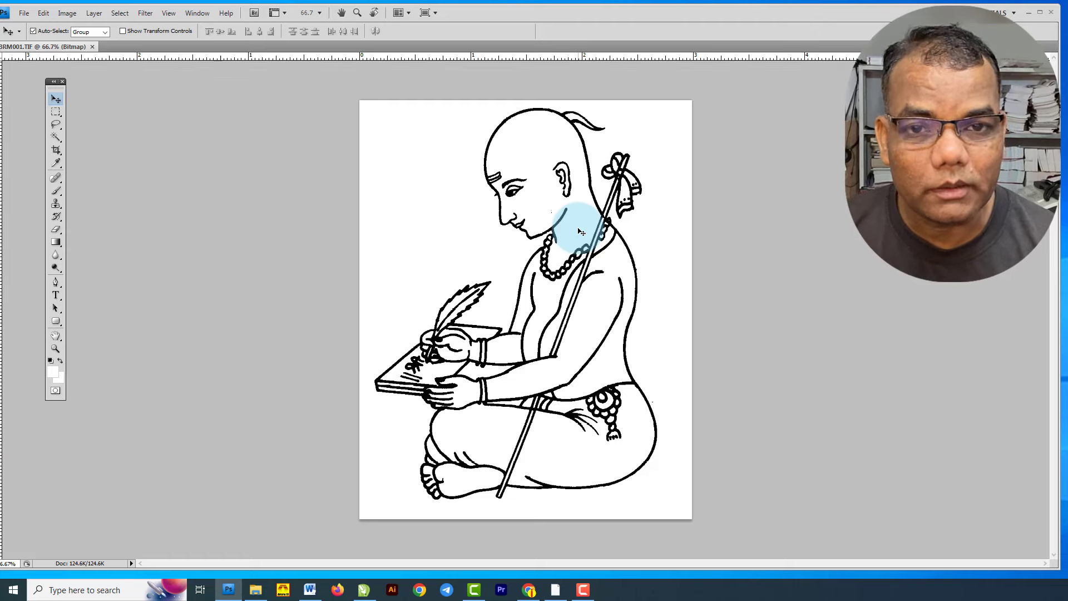
pyautogui.press('F7')
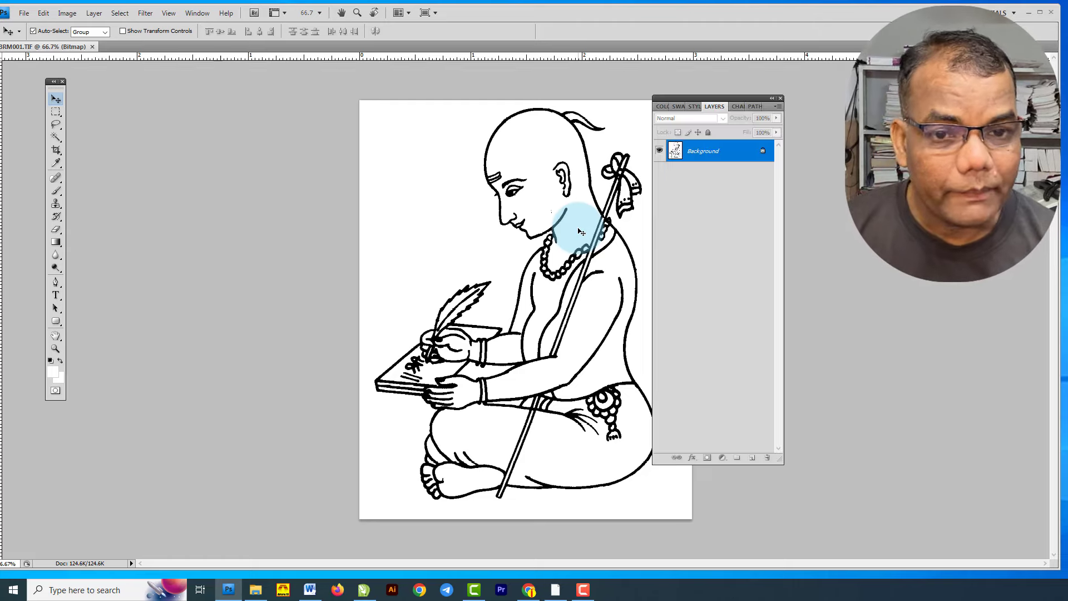
pyautogui.moveTo(738, 103); pyautogui.dragTo(786, 109)
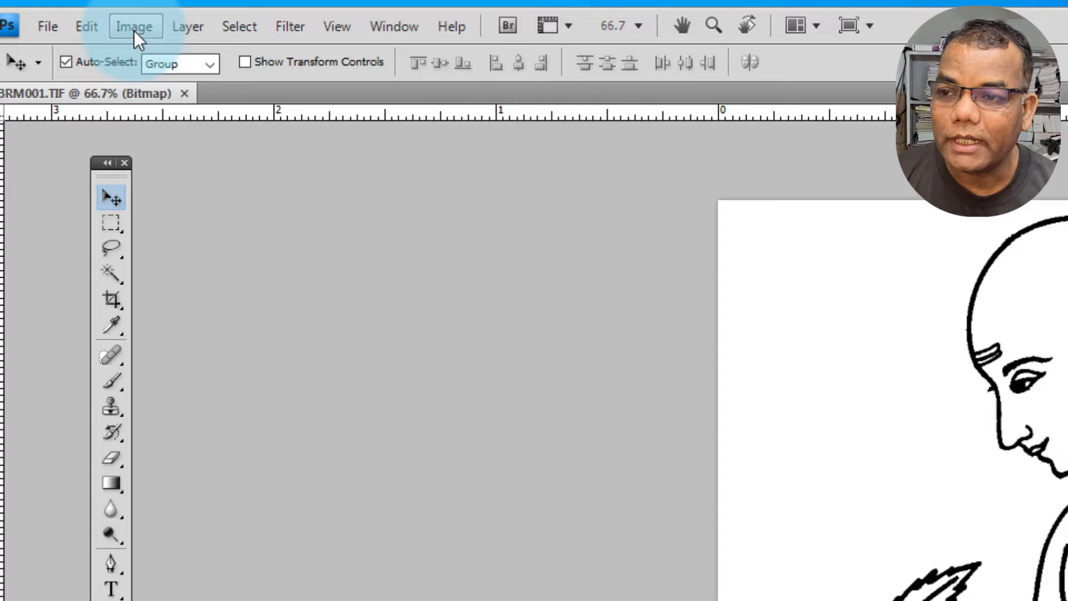
# Convert the bitmap image to Grayscale with a size ratio of 1, and convert that to RGB Color mode.
pyautogui.click(33, 9)
pyautogui.moveTo(131, 51)
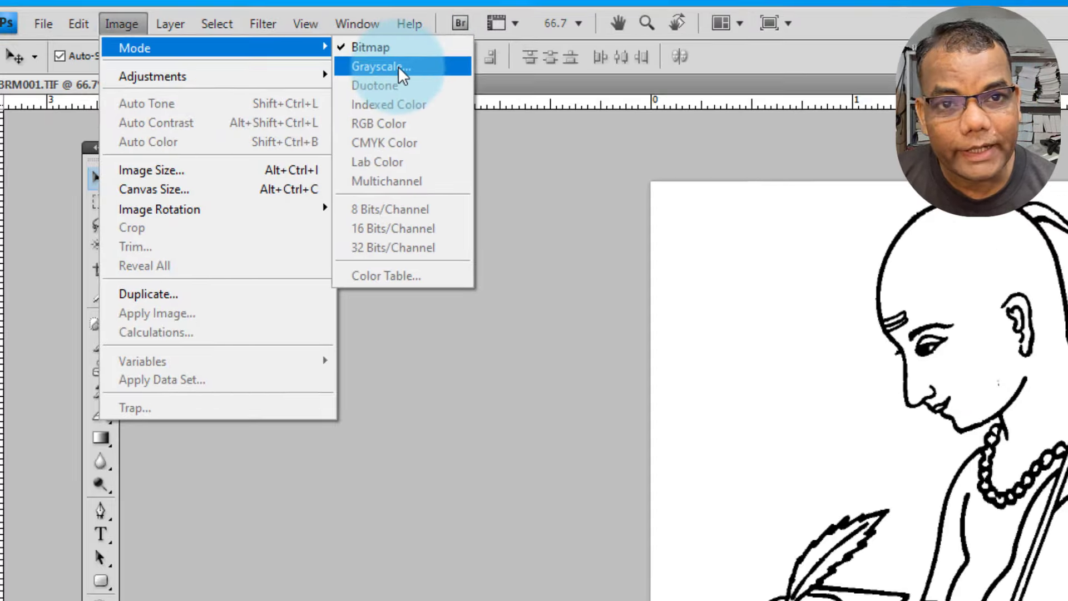
pyautogui.click(423, 73)
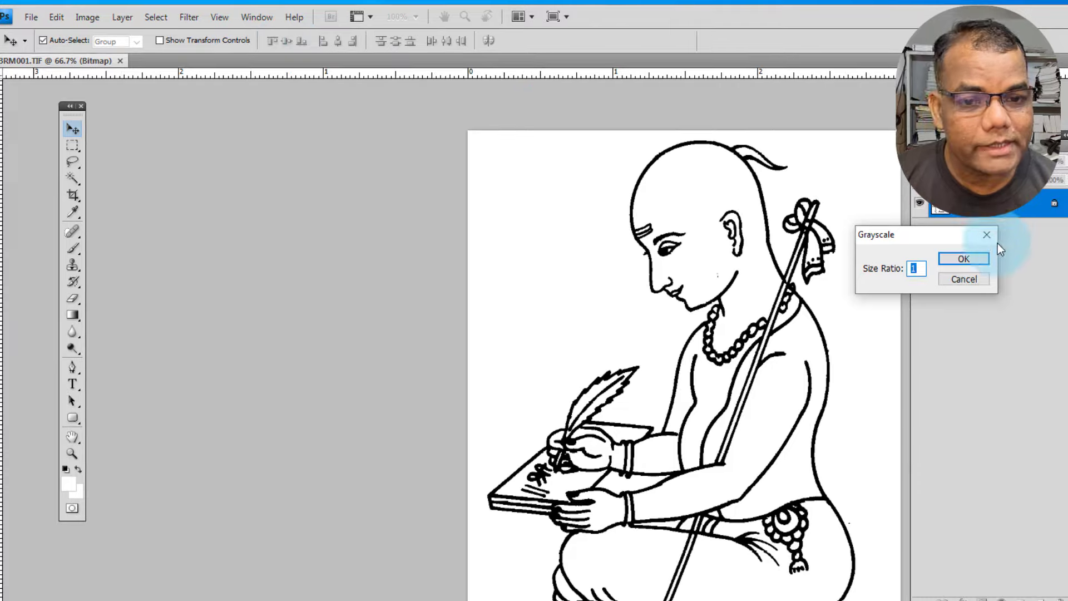
pyautogui.click(974, 263)
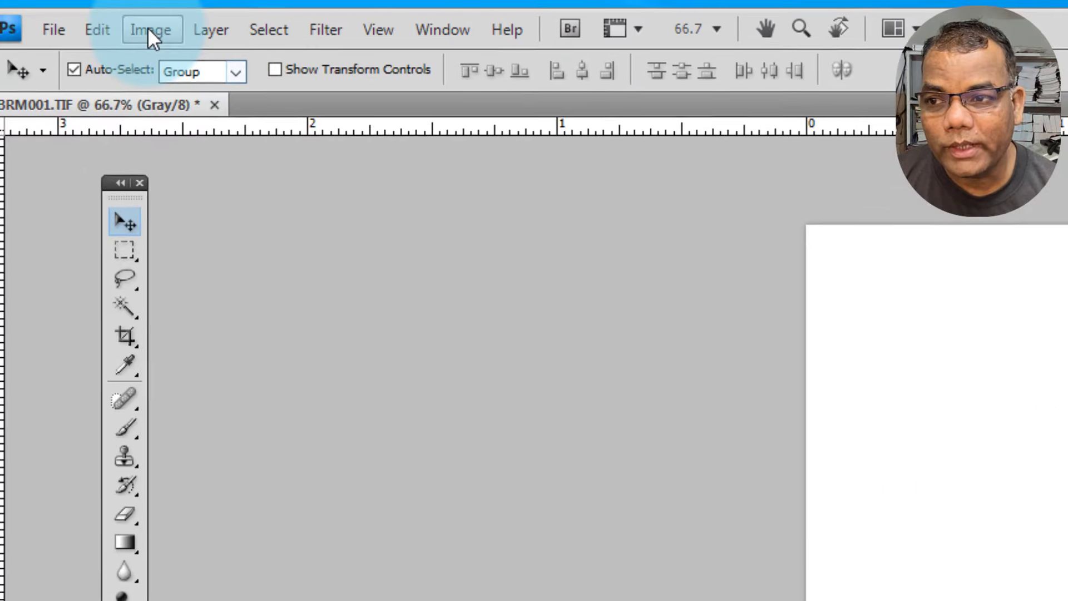
pyautogui.click(87, 16)
pyautogui.moveTo(85, 35)
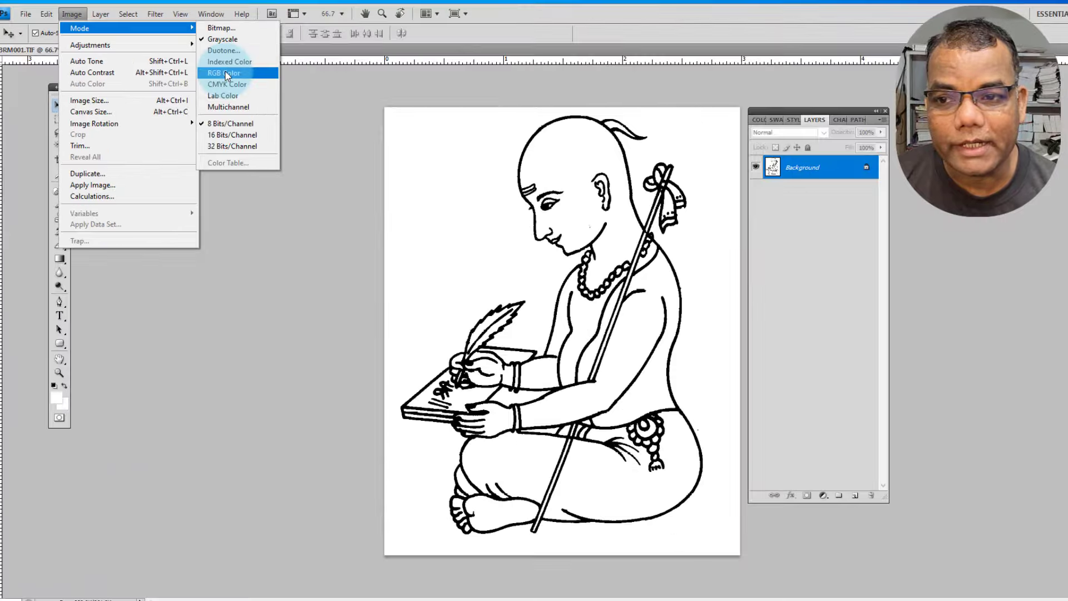
pyautogui.click(225, 74)
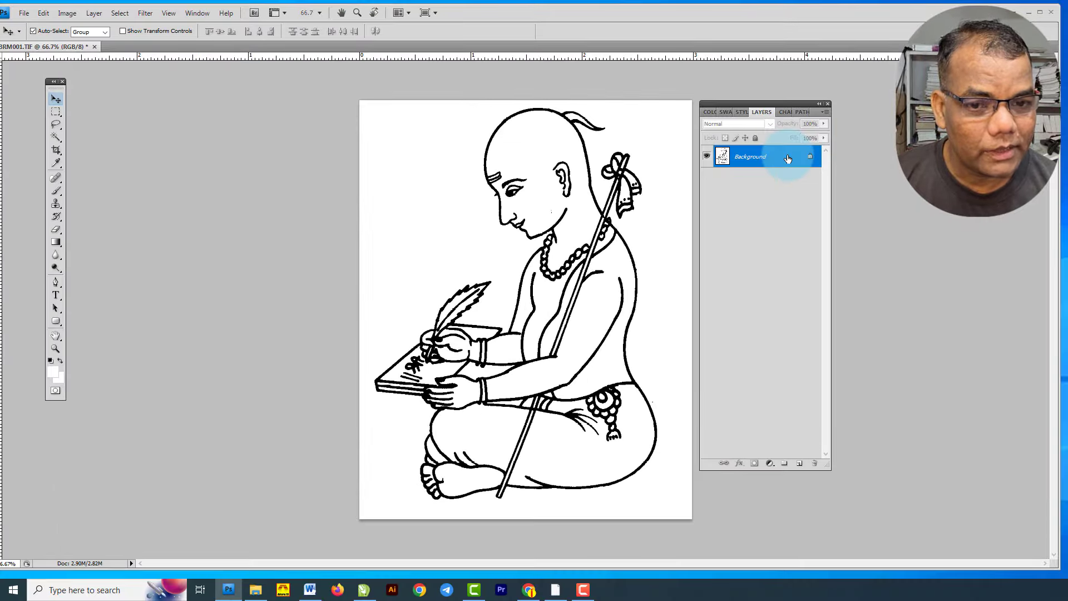
# Turn the Background into a regular layer and delete its white areas using a Color Range selection with fuzziness 40.
pyautogui.doubleClick(787, 159)
pyautogui.click(755, 179)
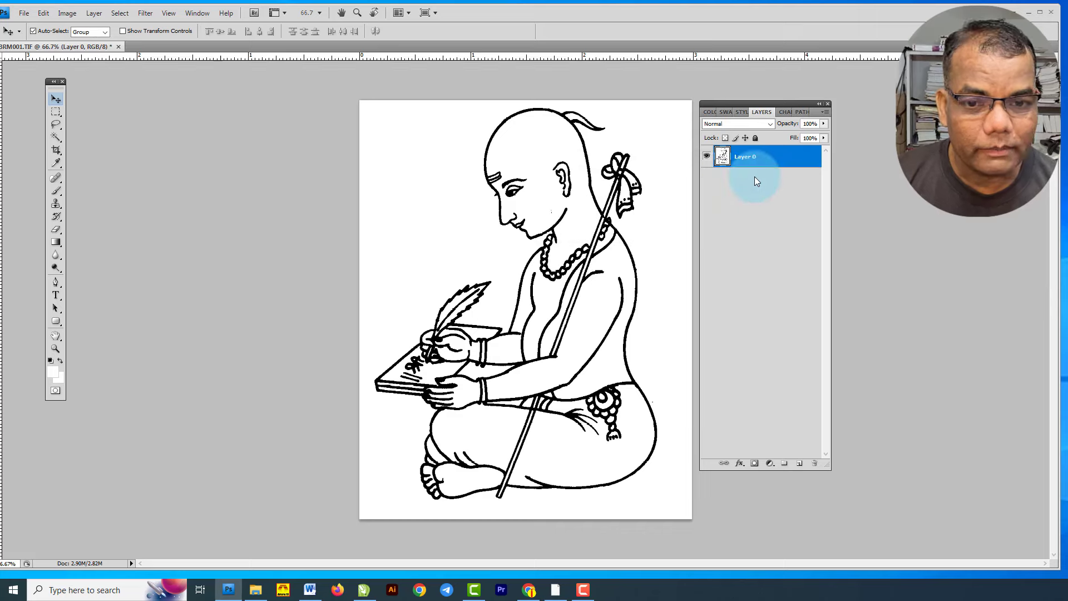
pyautogui.click(120, 13)
pyautogui.click(160, 112)
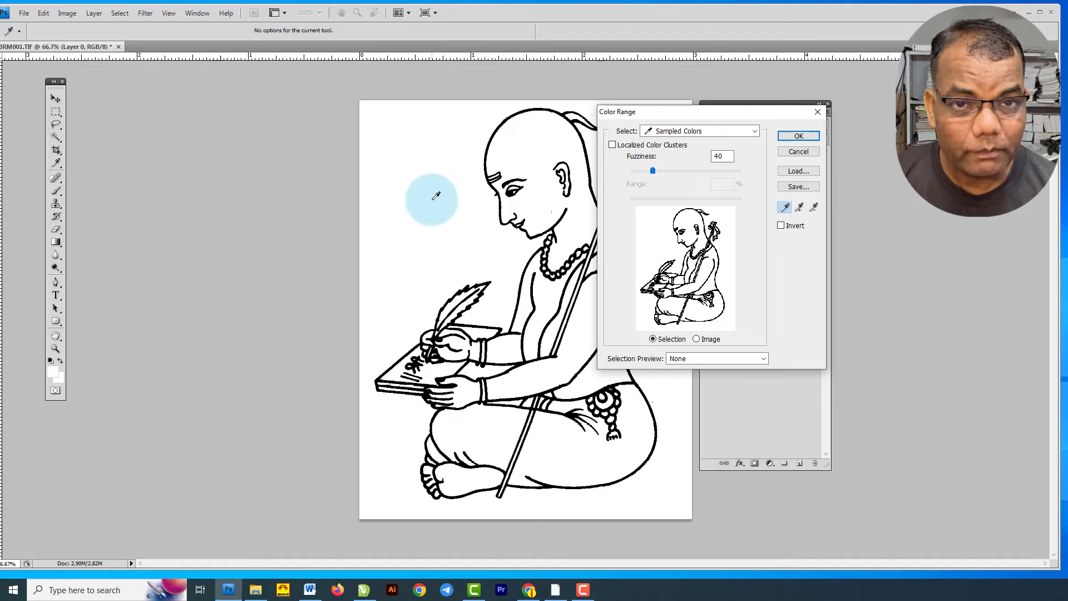
pyautogui.click(798, 135)
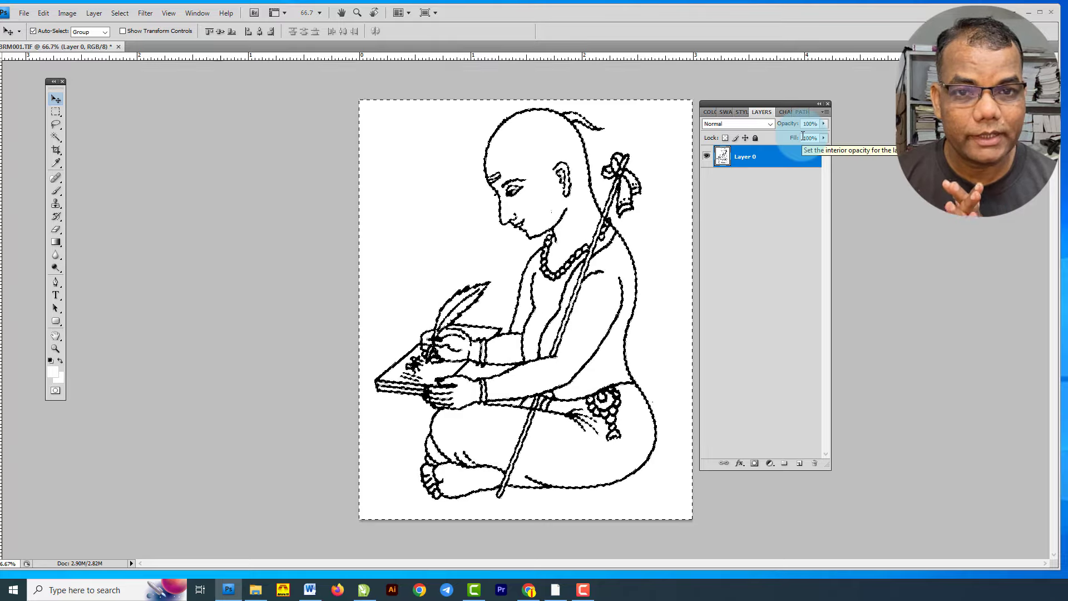
pyautogui.press('Delete')
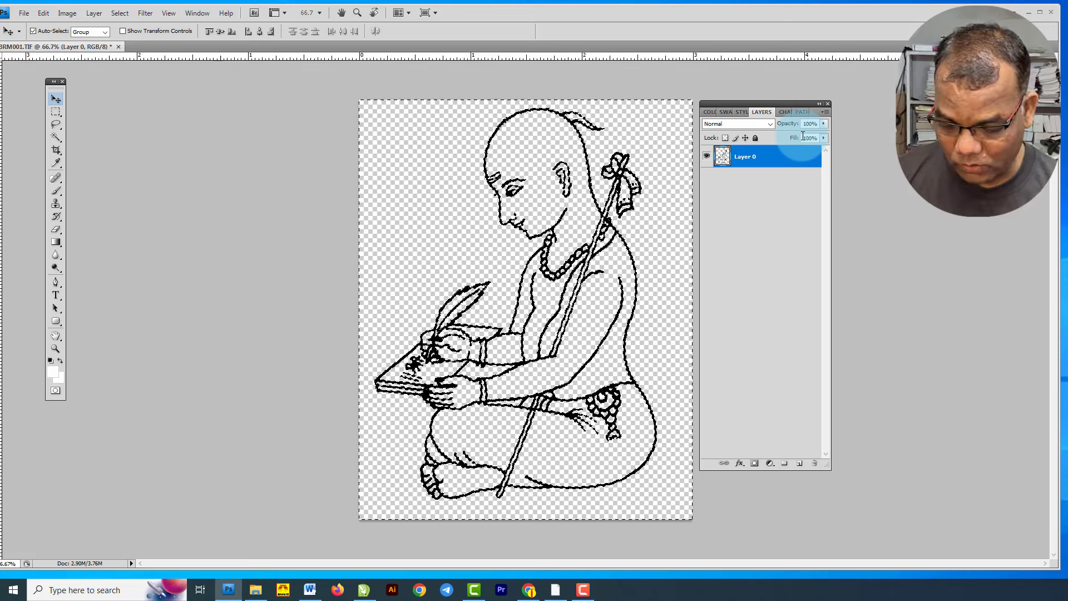
pyautogui.hotkey('ctrl', 'd')
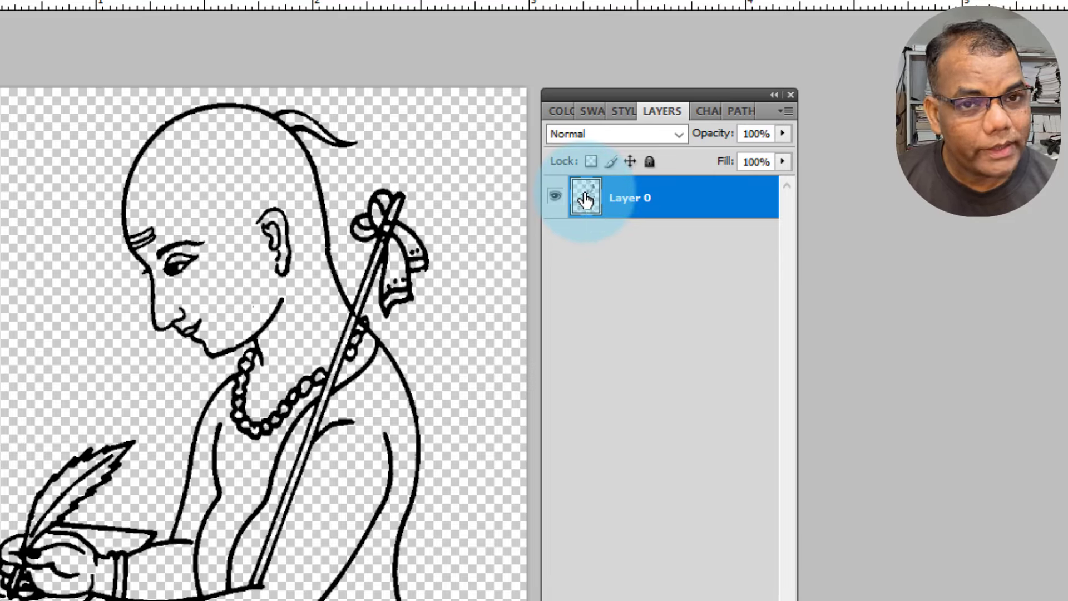
# Select the line art on Layer 0 and fill it with the red foreground color cb0606.
pyautogui.keyDown('ctrl'); pyautogui.click(586, 199); pyautogui.keyUp('ctrl')
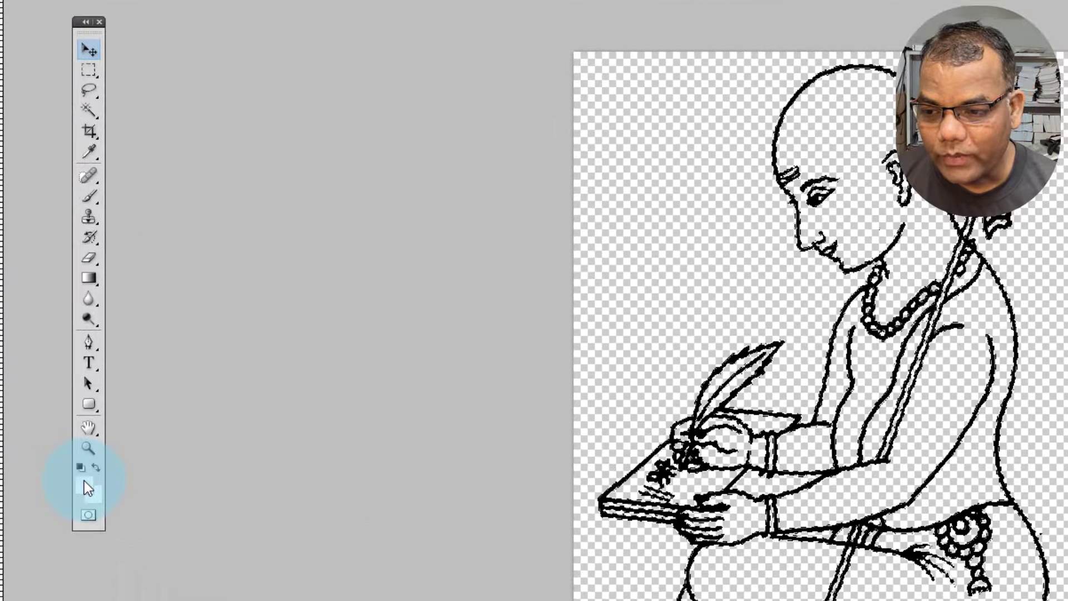
pyautogui.click(53, 372)
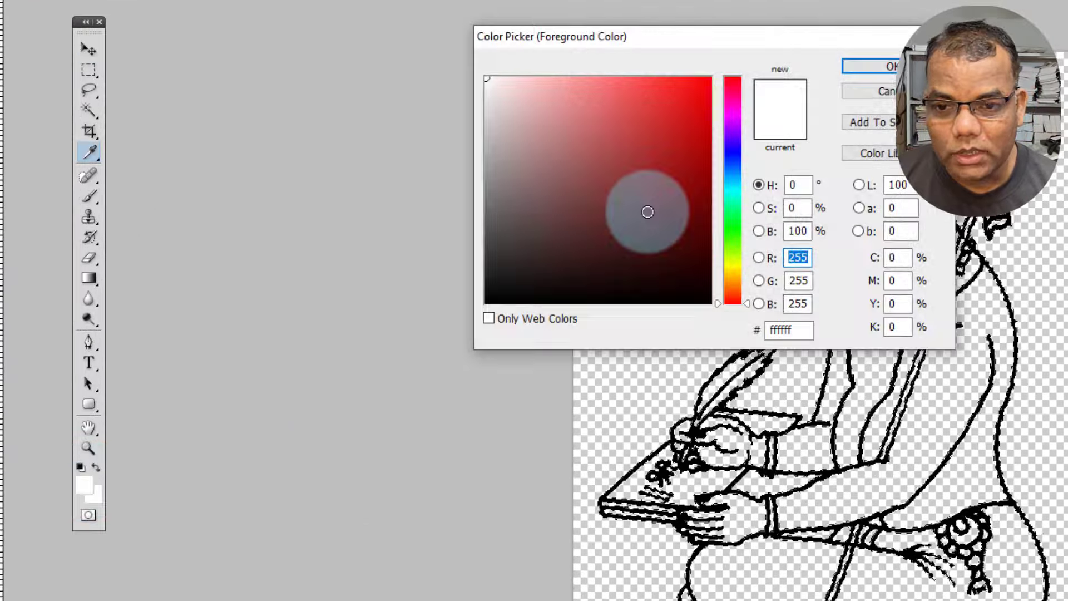
pyautogui.click(704, 122)
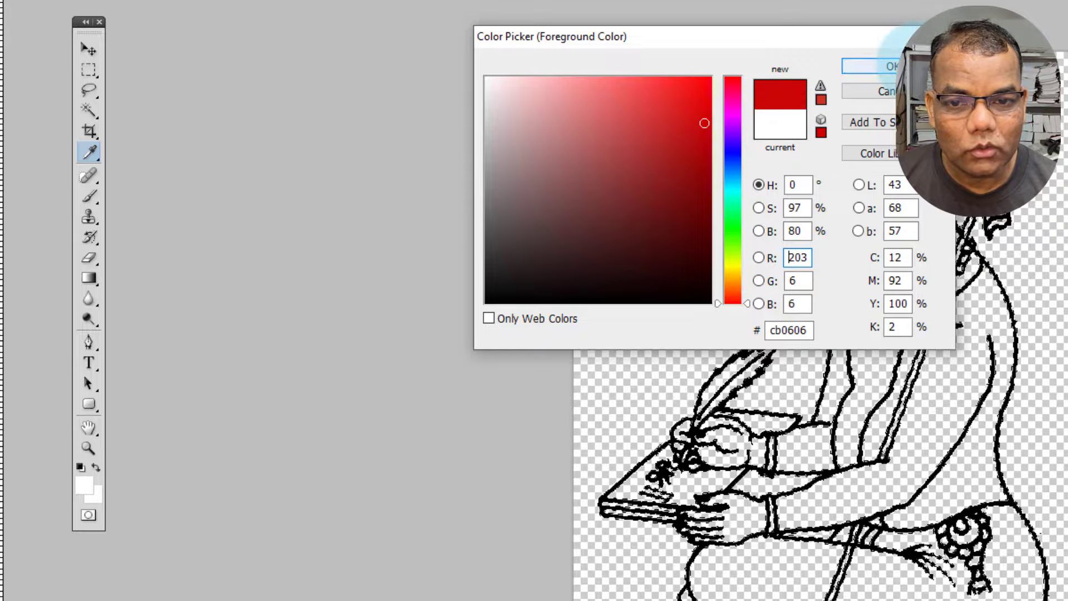
pyautogui.click(920, 68)
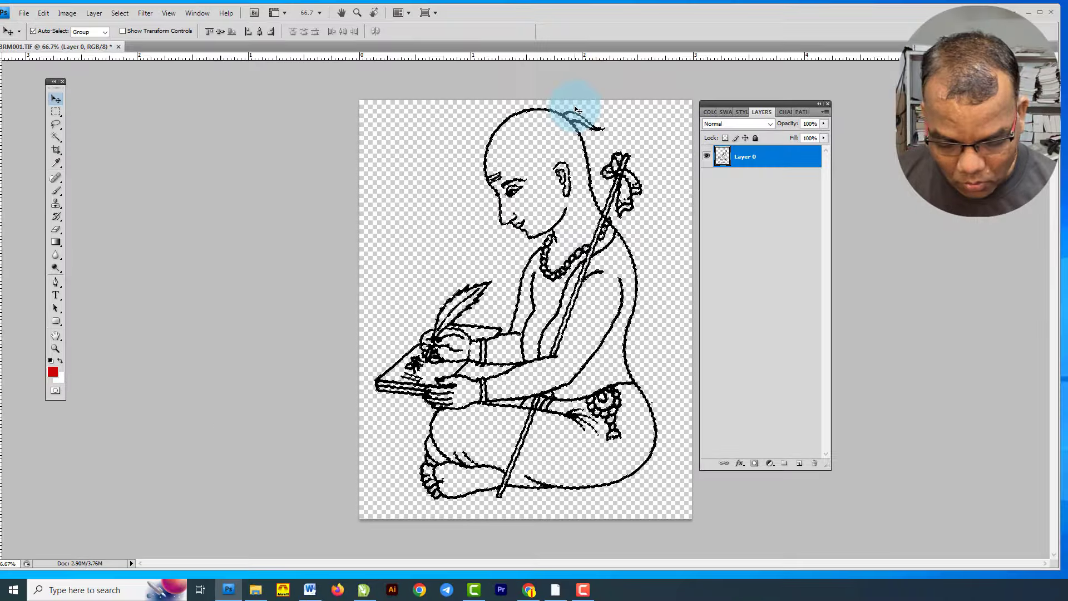
pyautogui.hotkey('alt', 'BackSpace')
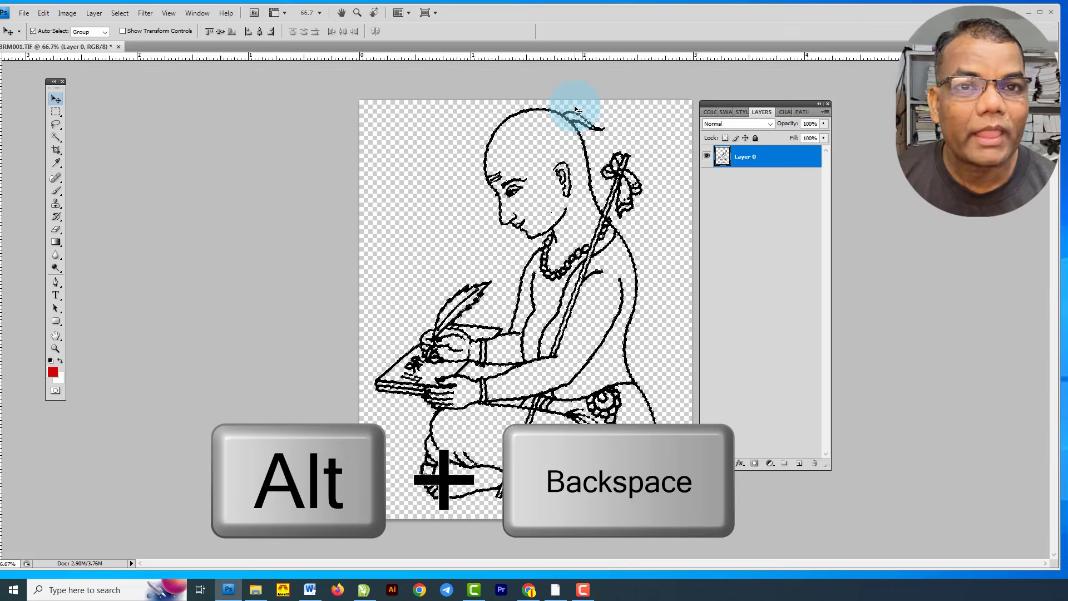
pyautogui.hotkey('alt', 'BackSpace')
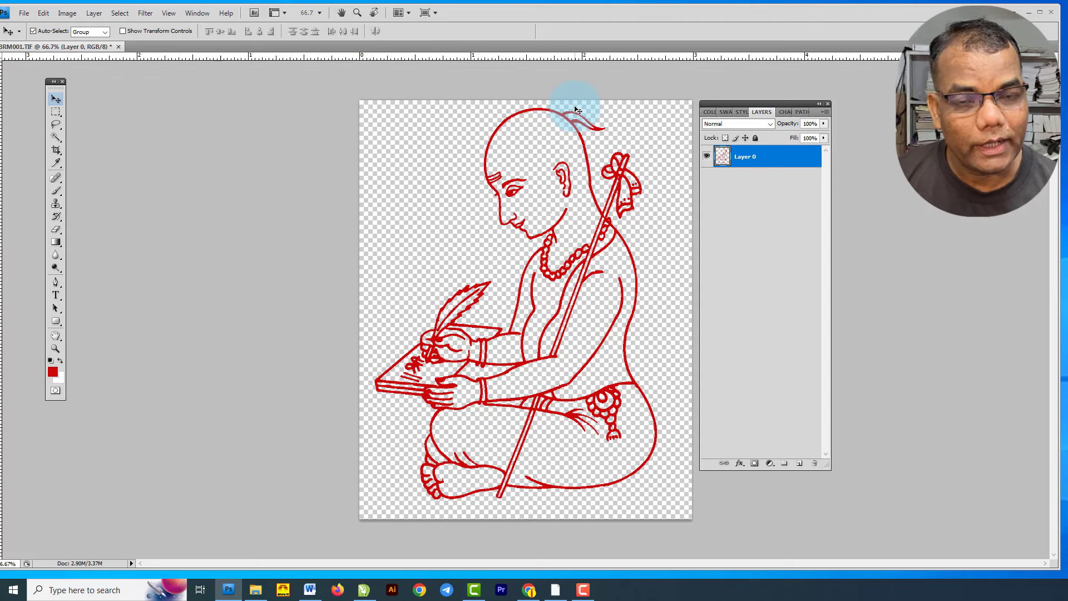
# Add a Color Overlay effect to Layer 0 in green 048d0e with Normal blending and 100% opacity.
pyautogui.doubleClick(810, 157)
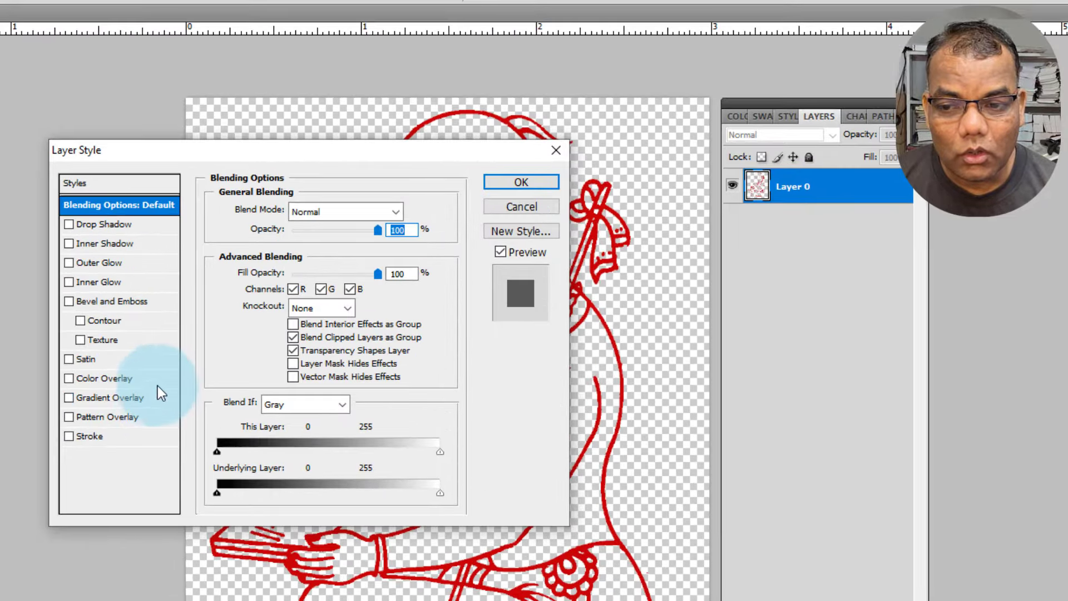
pyautogui.click(161, 378)
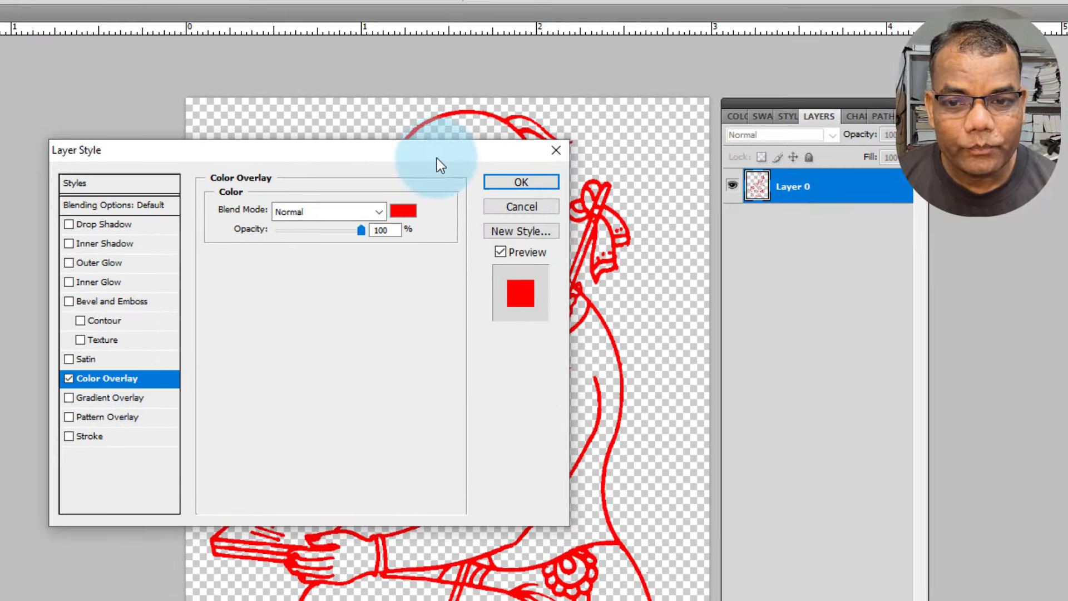
pyautogui.moveTo(434, 156); pyautogui.dragTo(263, 121)
pyautogui.click(232, 175)
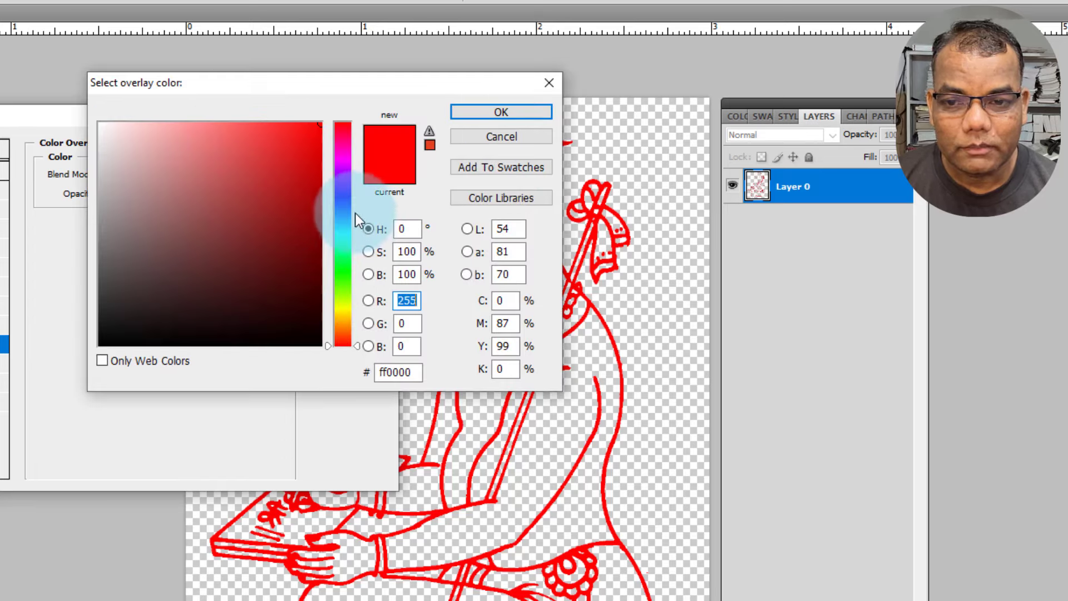
pyautogui.click(342, 201)
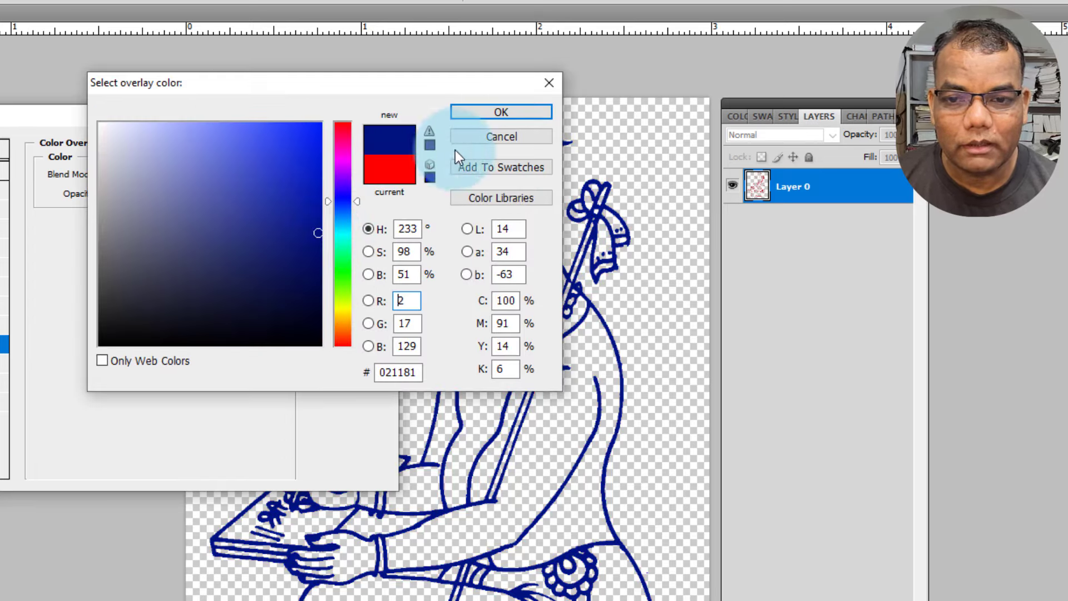
pyautogui.click(314, 170)
pyautogui.click(342, 196)
pyautogui.moveTo(294, 150)
pyautogui.mouseDown()
pyautogui.moveTo(279, 174)
pyautogui.moveTo(193, 233)
pyautogui.moveTo(139, 157)
pyautogui.mouseUp()
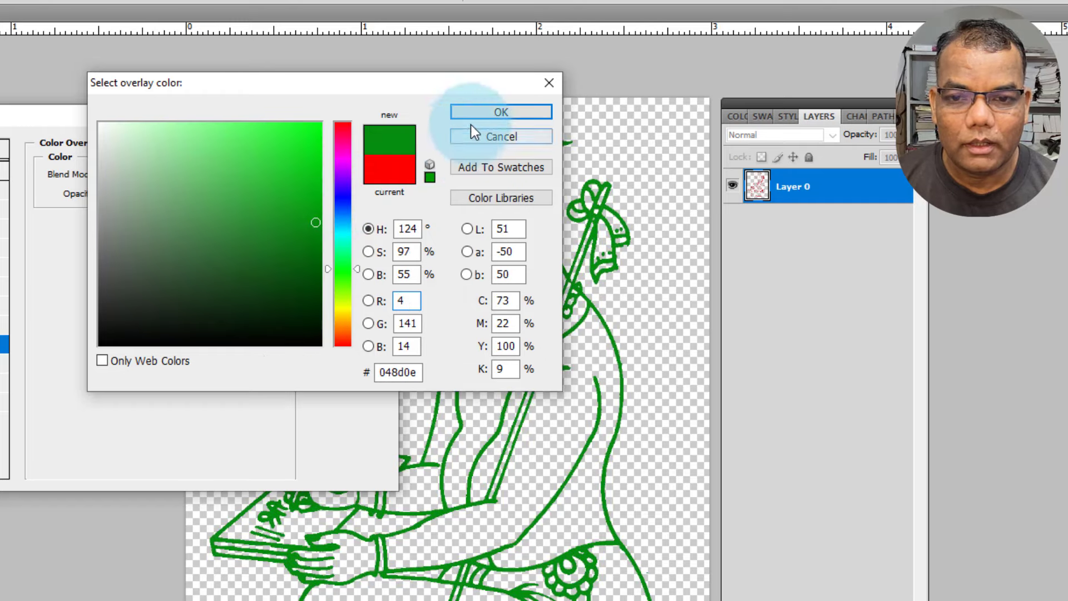
pyautogui.click(484, 110)
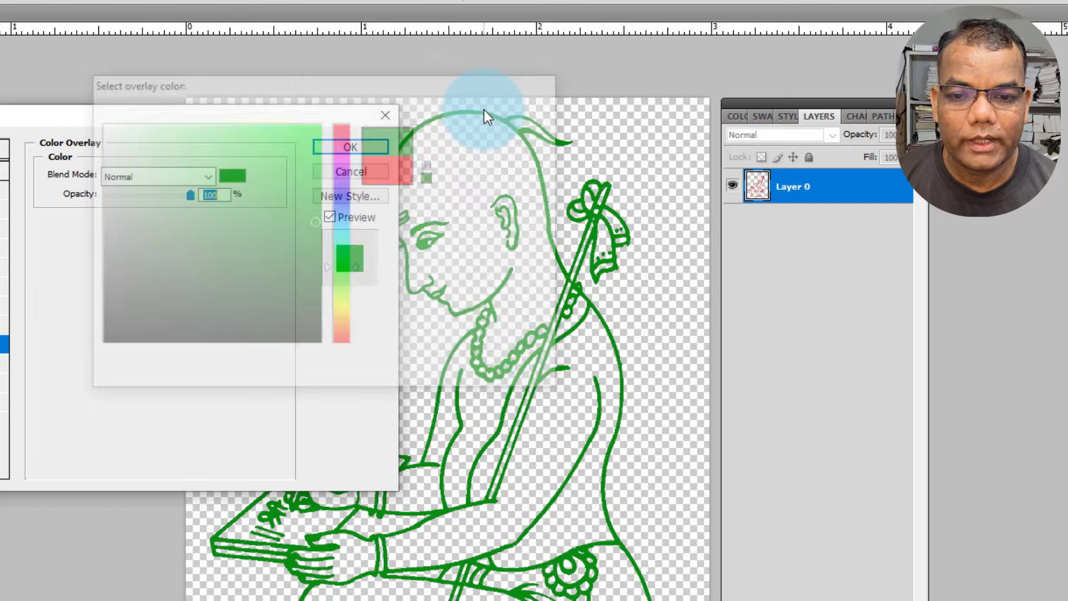
pyautogui.click(368, 146)
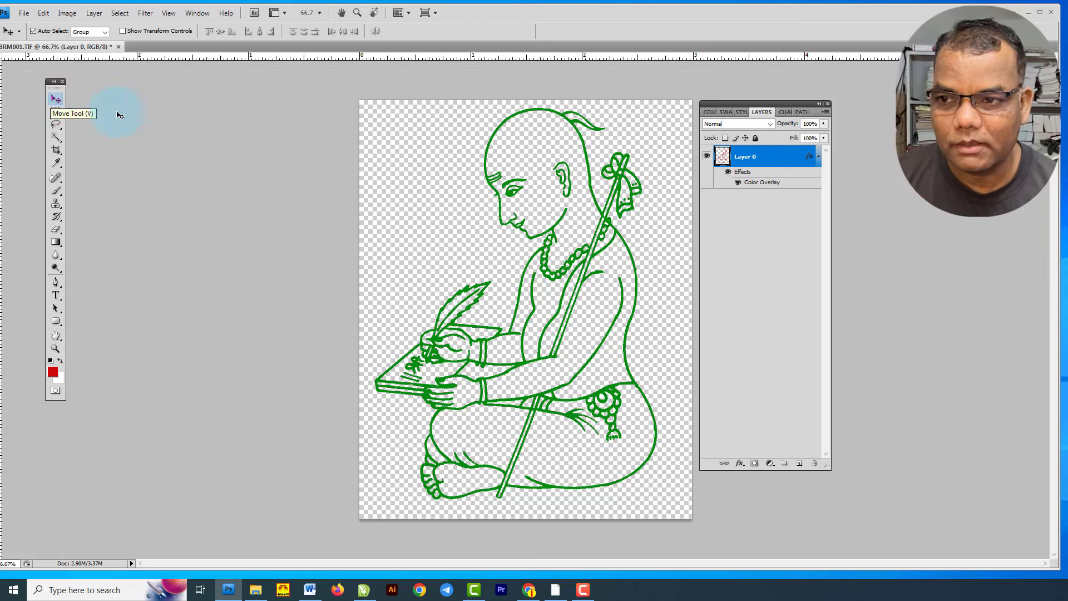
pyautogui.click(119, 48)
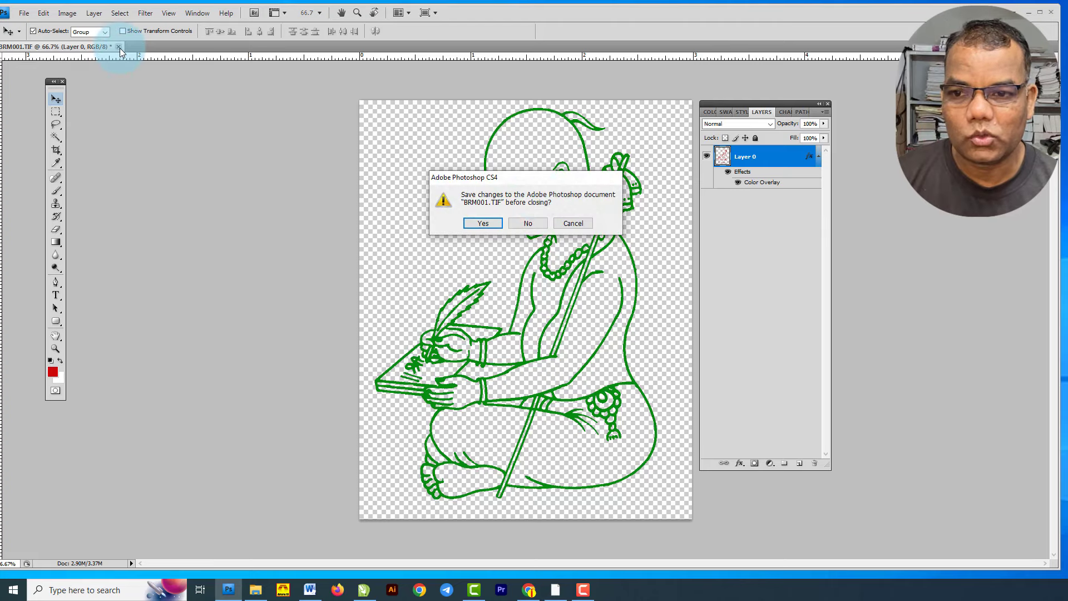
pyautogui.click(573, 222)
pyautogui.click(260, 213)
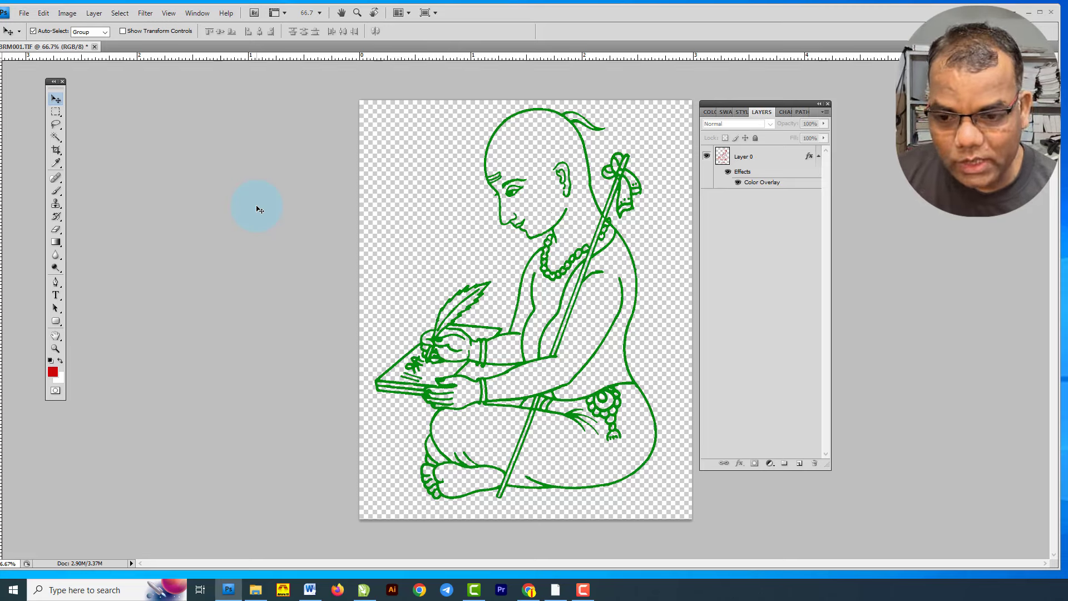
# Save the green line art as a PNG copy named Brataghara image.
pyautogui.click(21, 14)
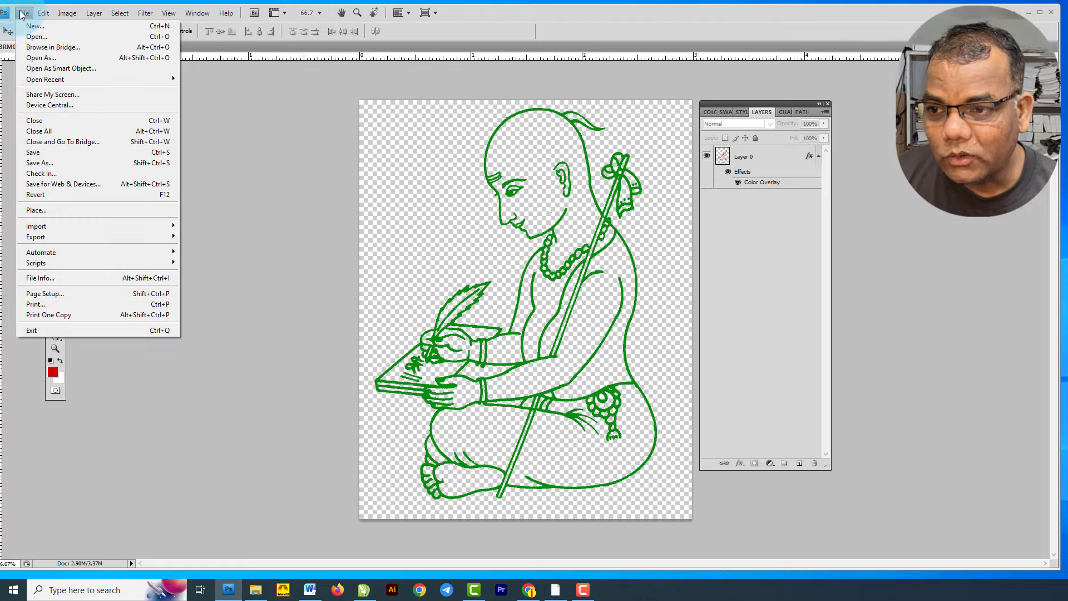
pyautogui.click(46, 161)
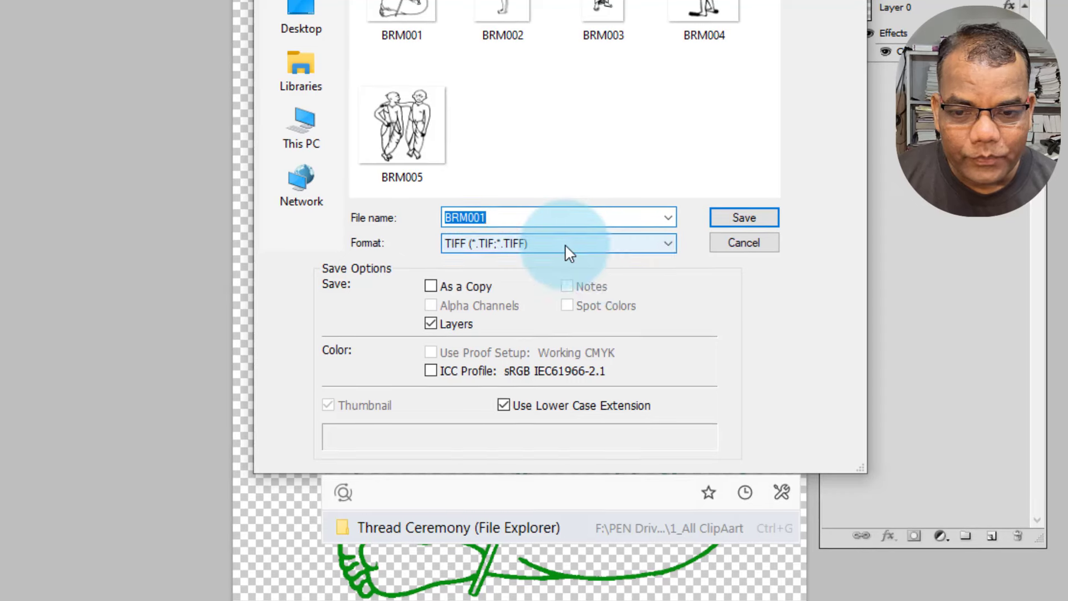
pyautogui.click(556, 277)
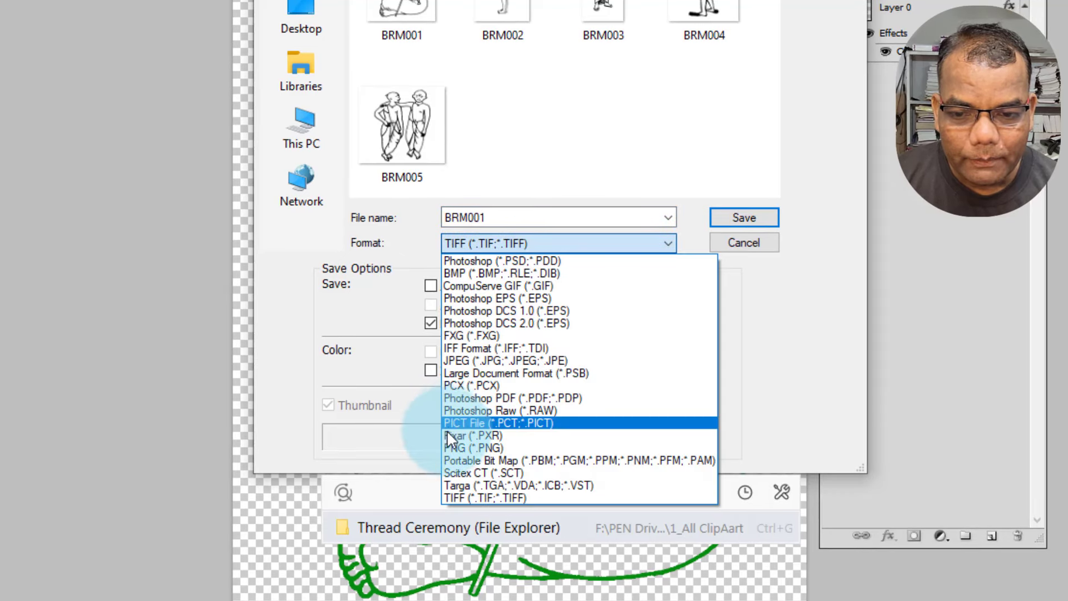
pyautogui.click(459, 448)
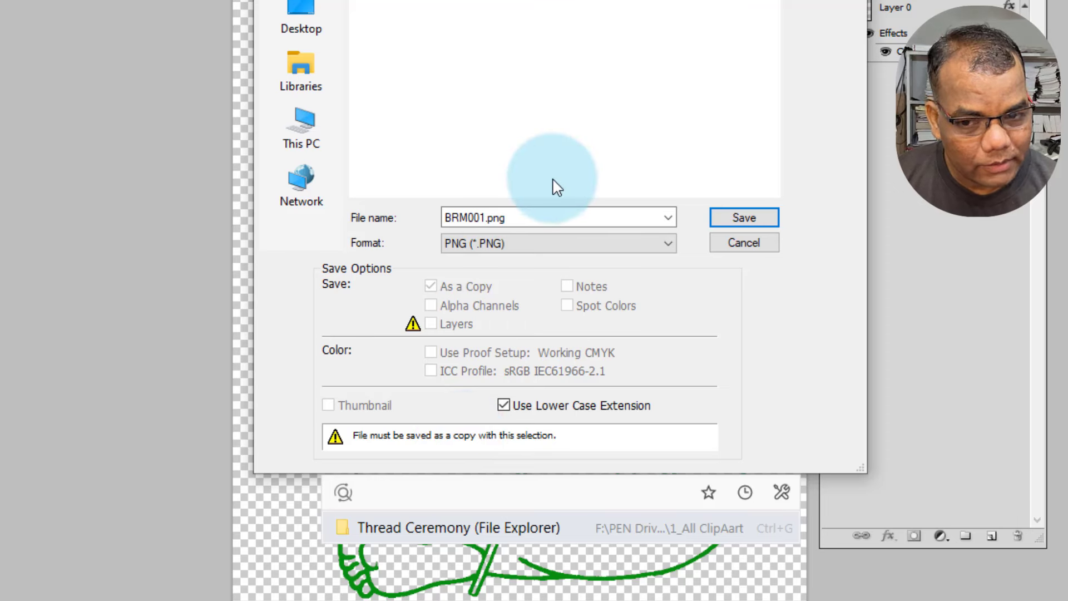
pyautogui.doubleClick(540, 218)
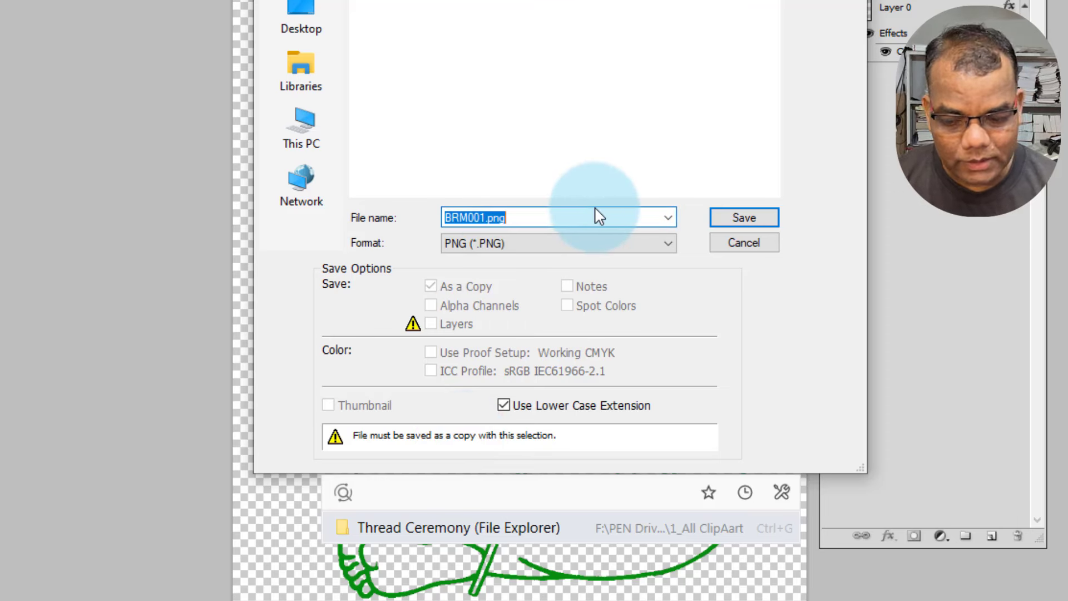
pyautogui.write('Brataghara ')
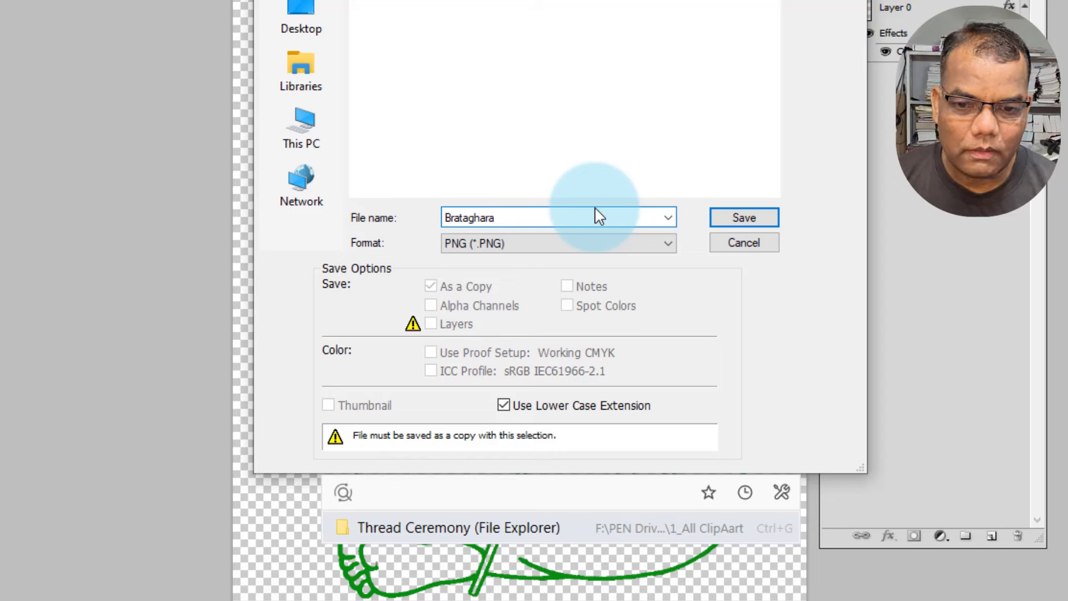
pyautogui.write('image')
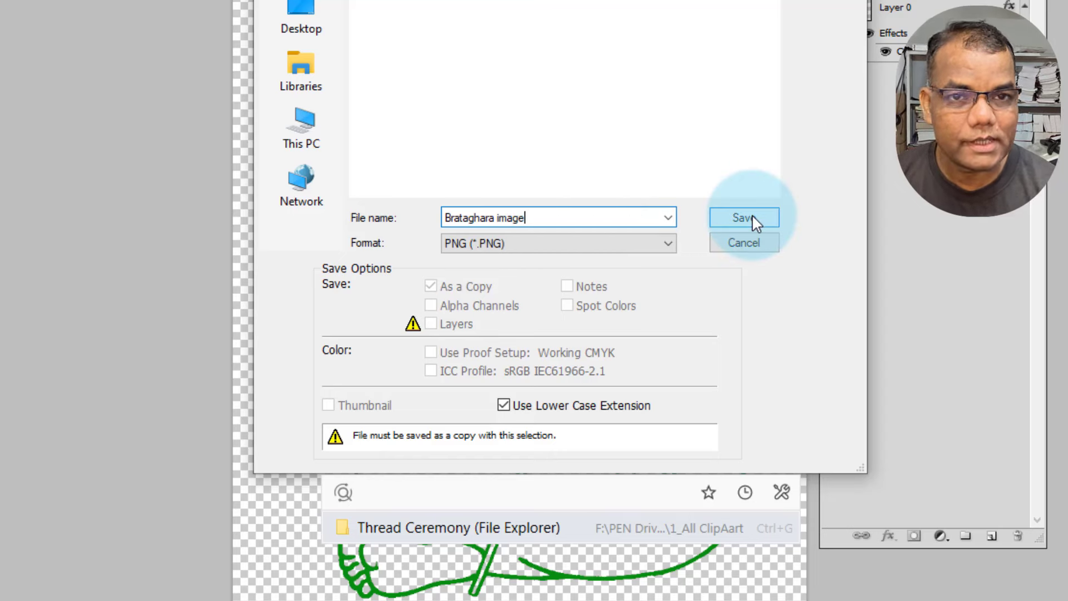
pyautogui.click(762, 217)
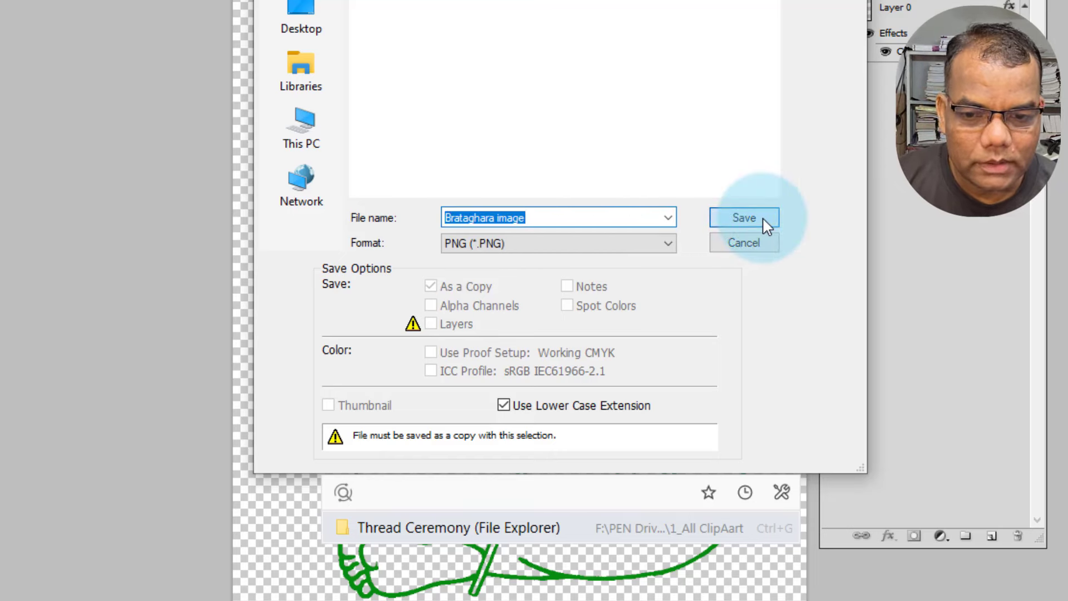
pyautogui.click(592, 225)
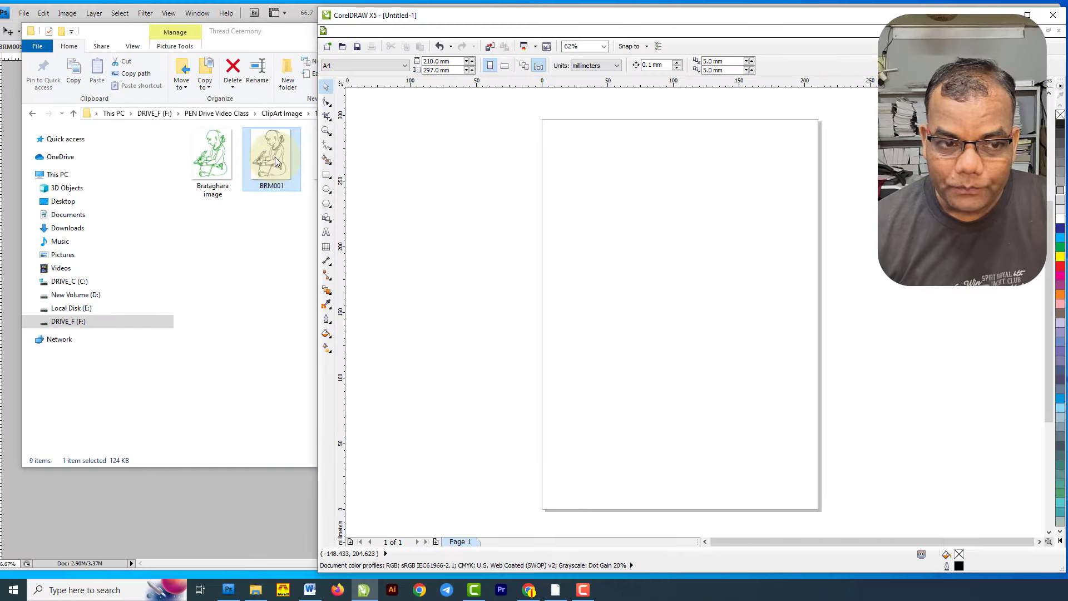
# Switch to CorelDRAW and place the BRM001 bitmap from the Thread Ceremony folder on the upper half of the blank A4 page.
pyautogui.moveTo(277, 162); pyautogui.dragTo(634, 264)
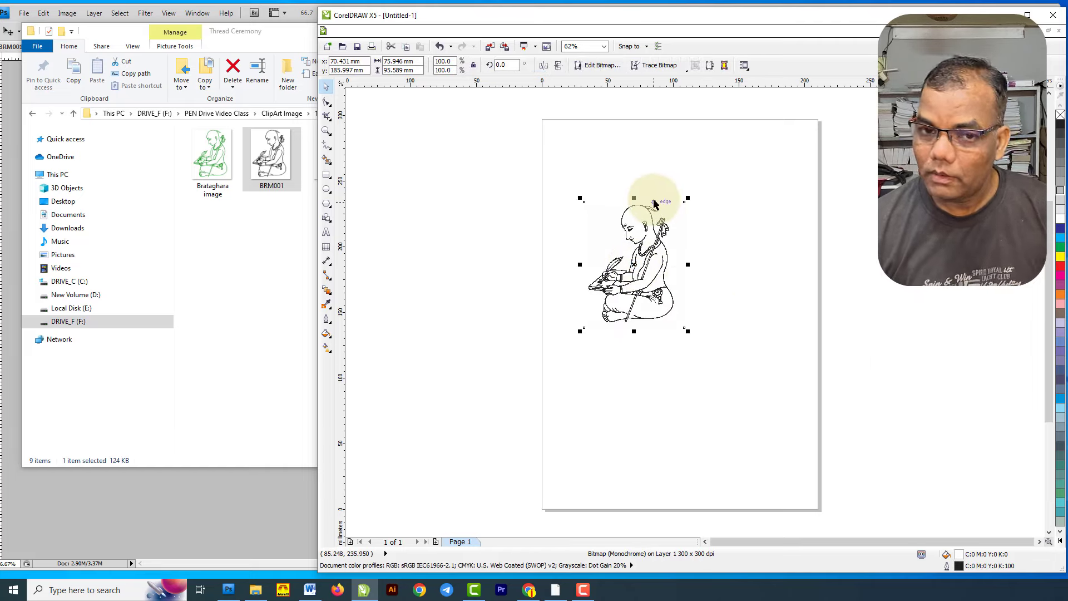
pyautogui.scroll(2, 647, 258)
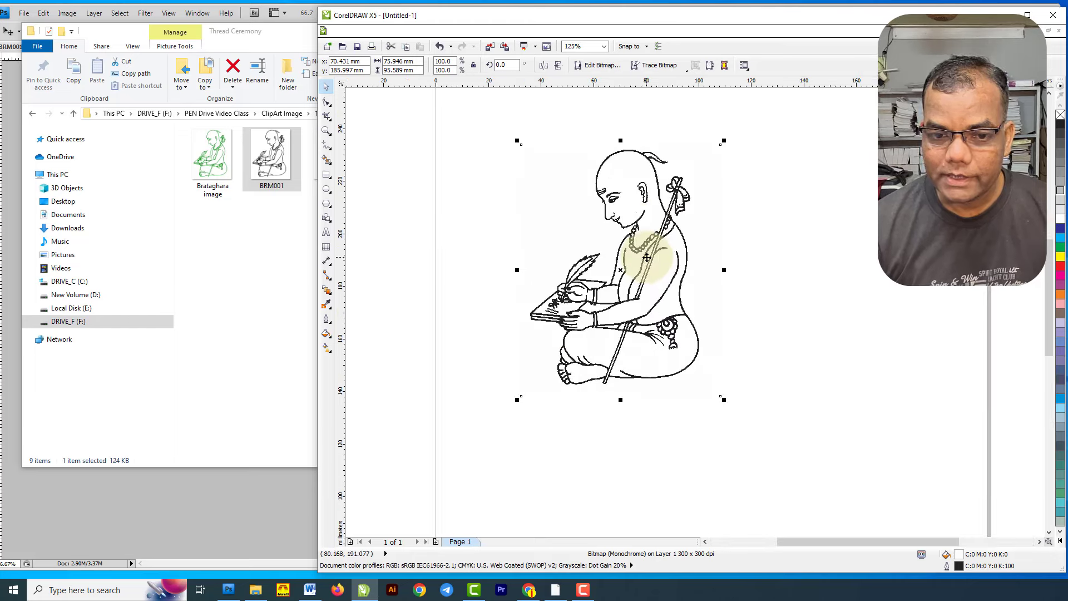
pyautogui.scroll(-2, 645, 252)
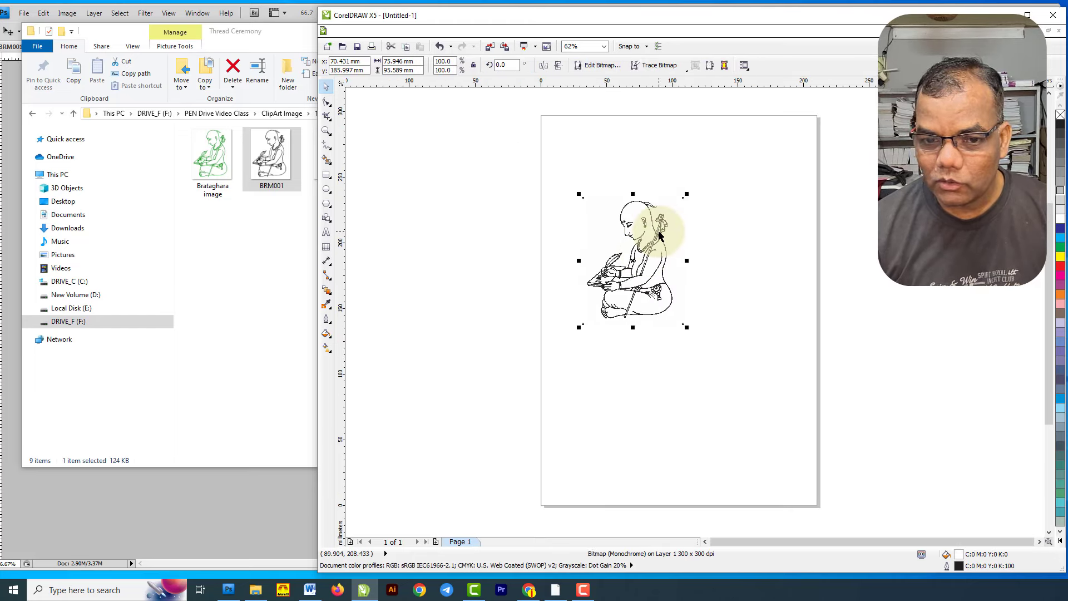
pyautogui.click(486, 240)
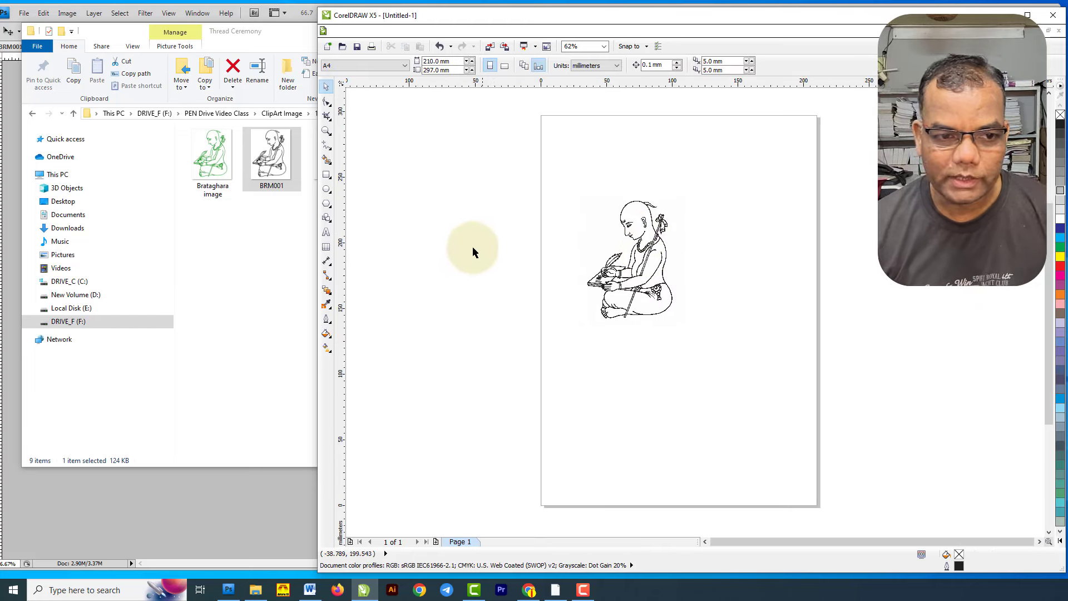
# Create a page-sized 210 × 297 mm rectangle behind the bitmap and fill it with light purple C20 M20 Y0 K0.
pyautogui.doubleClick(327, 177)
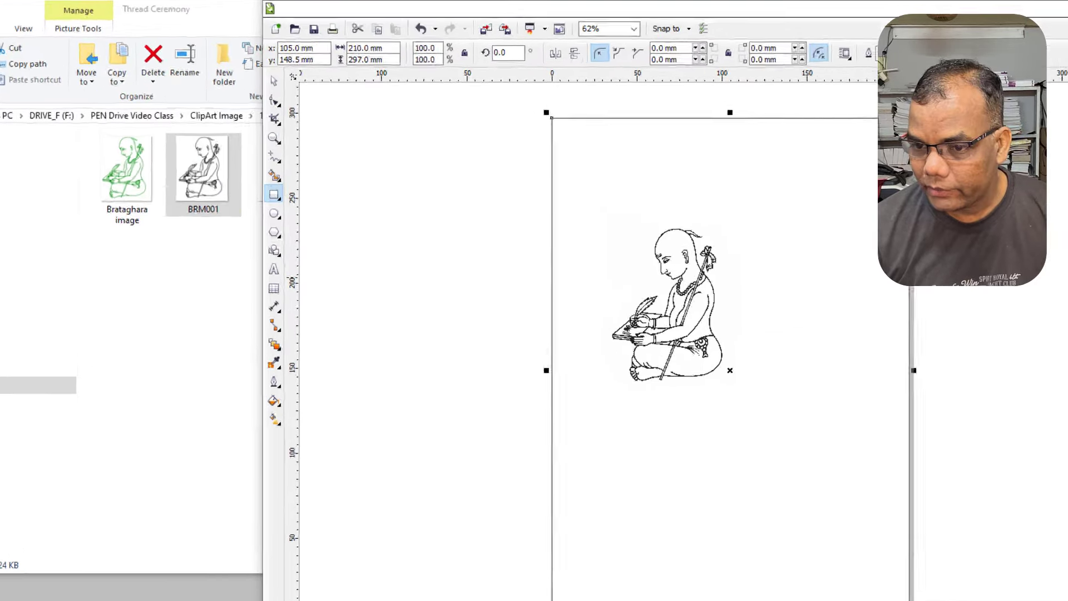
pyautogui.click(167, 69)
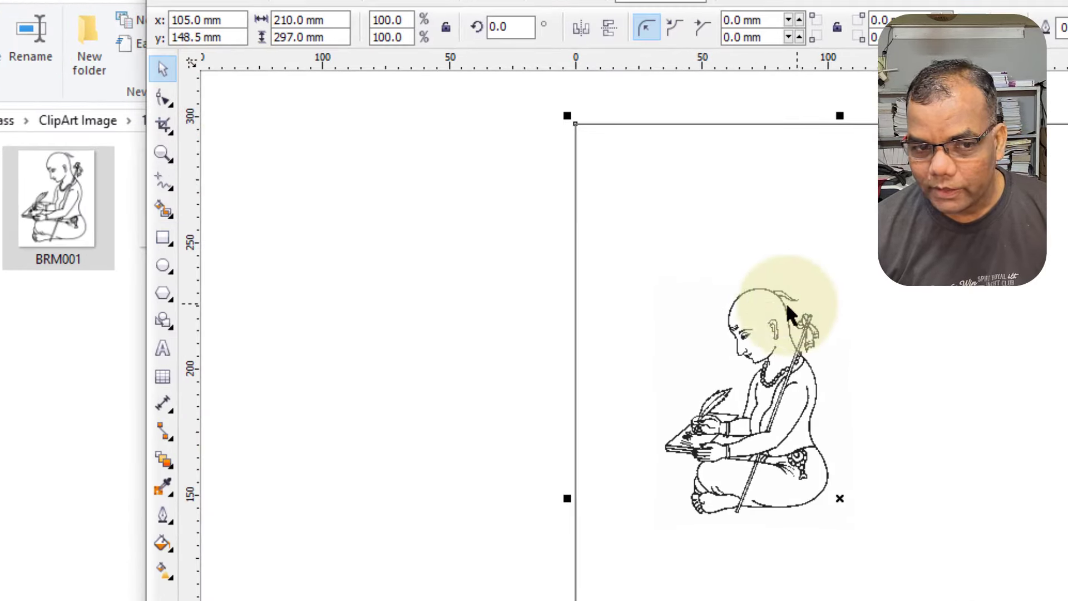
pyautogui.click(556, 247)
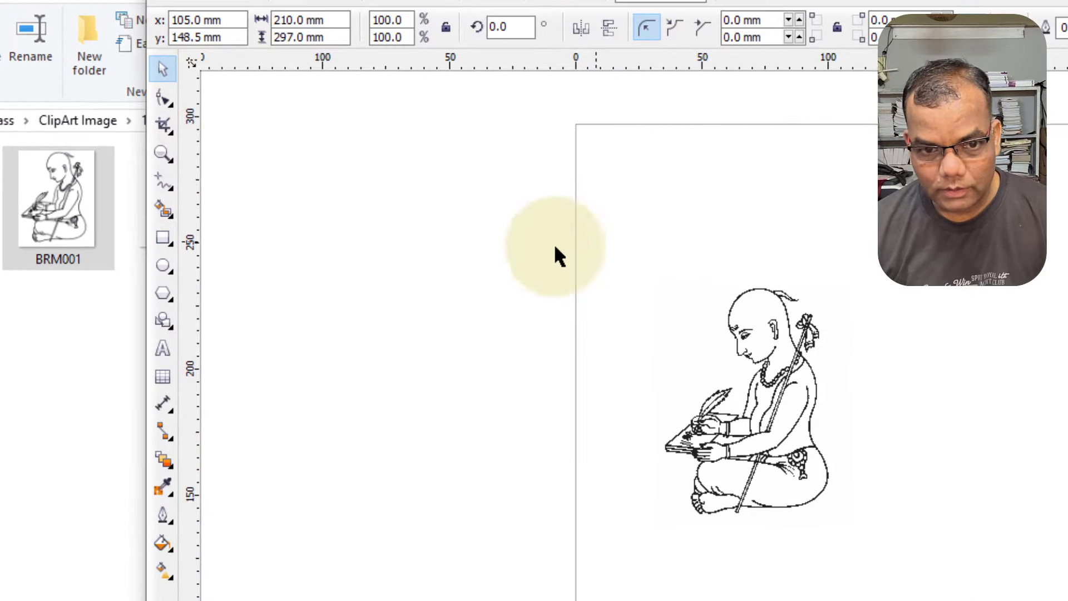
pyautogui.doubleClick(162, 240)
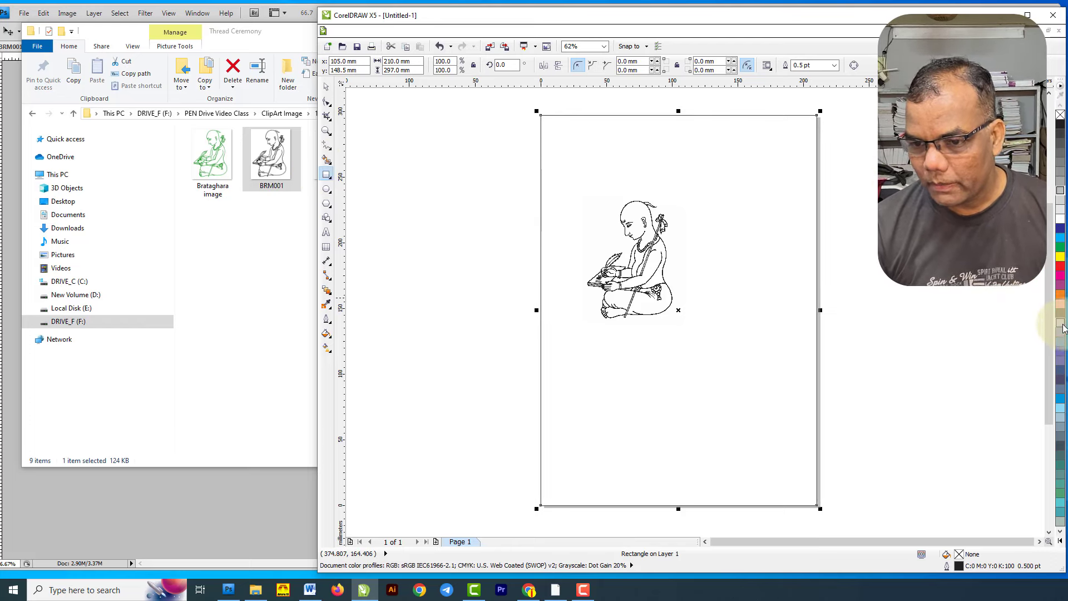
pyautogui.click(1060, 324)
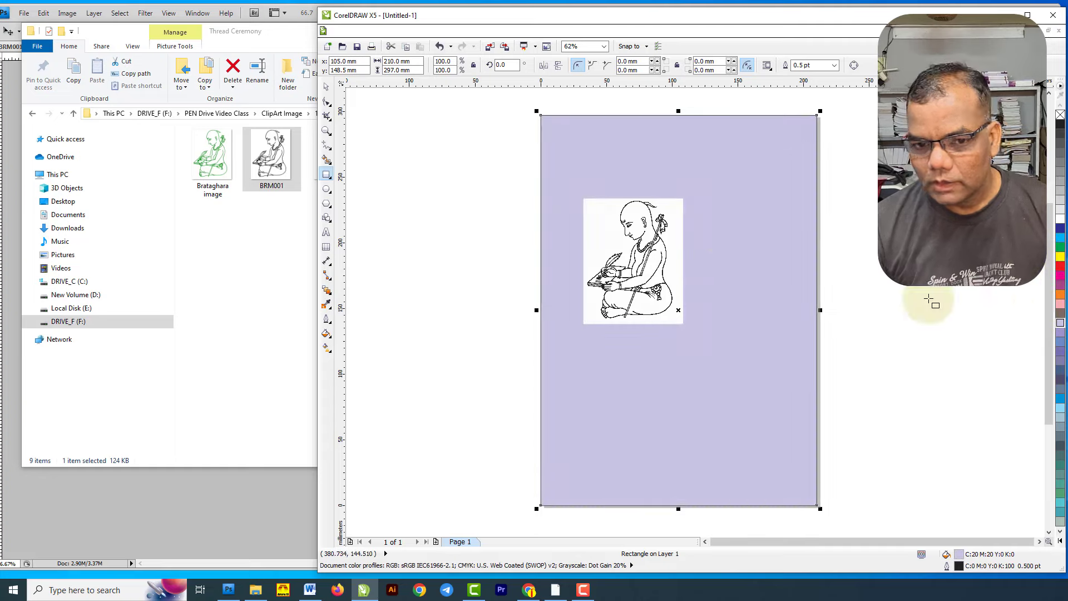
pyautogui.click(371, 161)
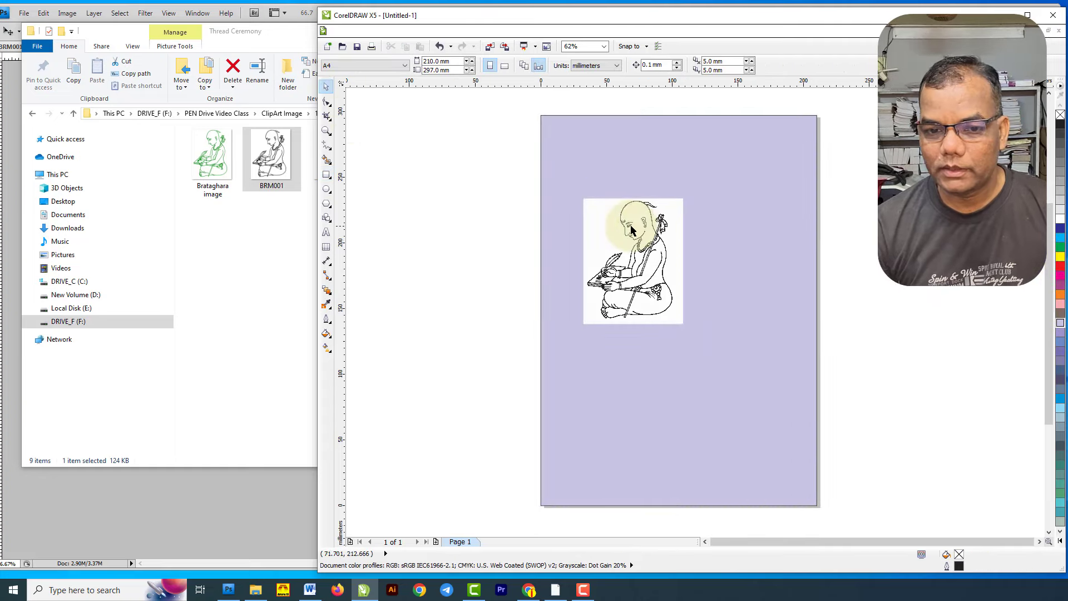
# Move the BRM001 bitmap toward the upper left of the purple page, centered at about x 45 mm, y 195 mm.
pyautogui.scroll(2, 631, 229)
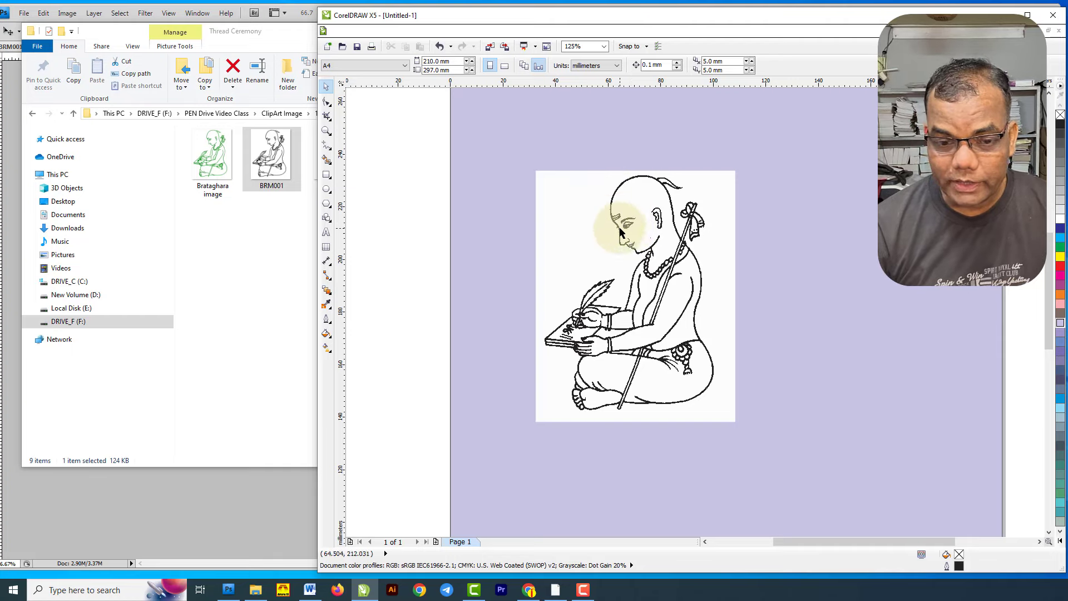
pyautogui.moveTo(582, 226); pyautogui.dragTo(561, 203)
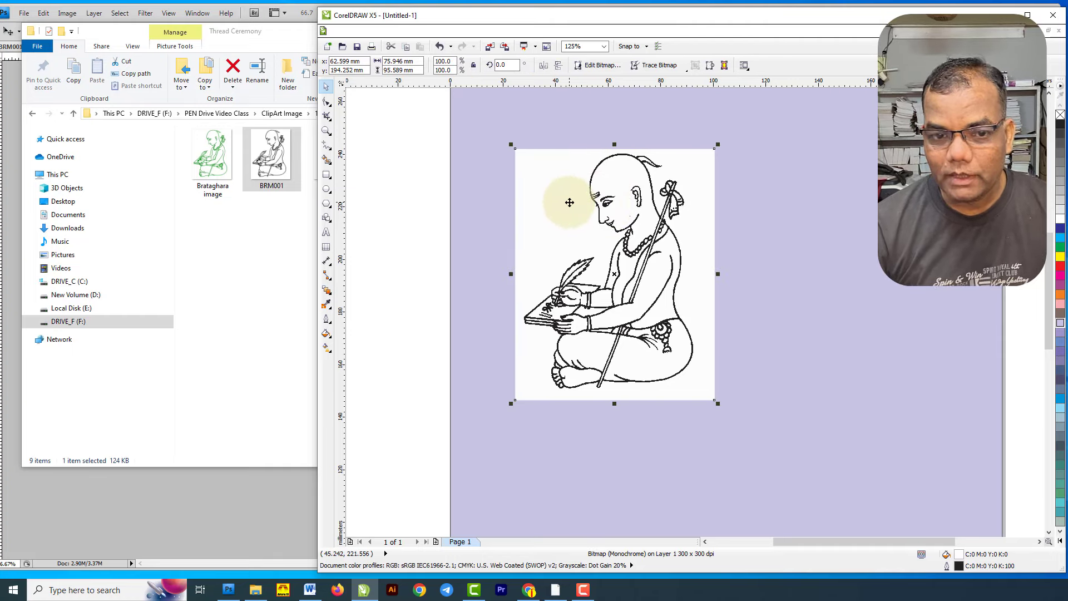
pyautogui.click(395, 220)
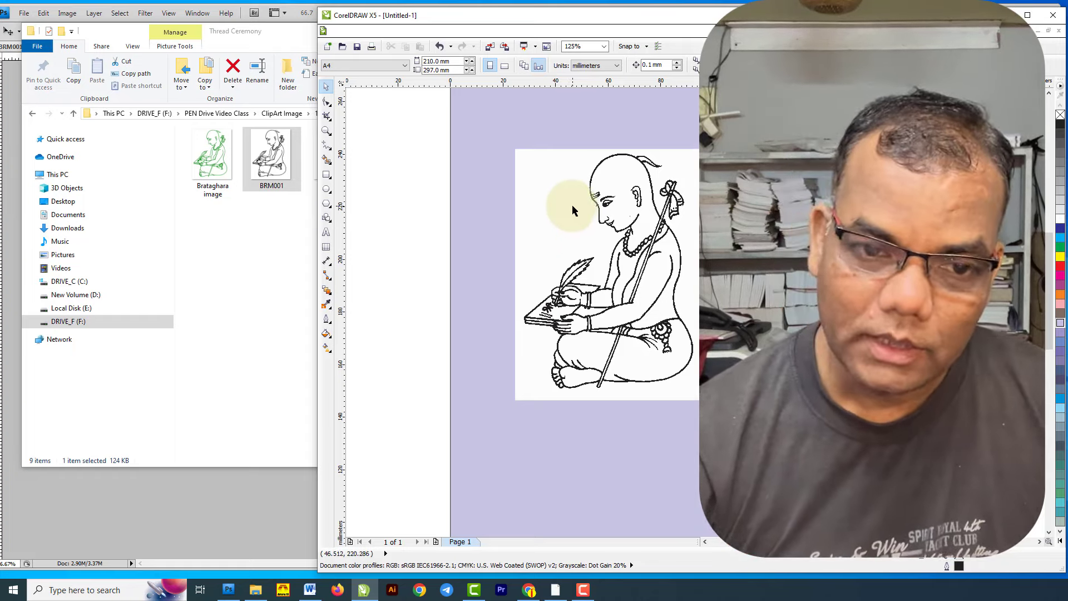
pyautogui.moveTo(574, 210); pyautogui.dragTo(526, 203)
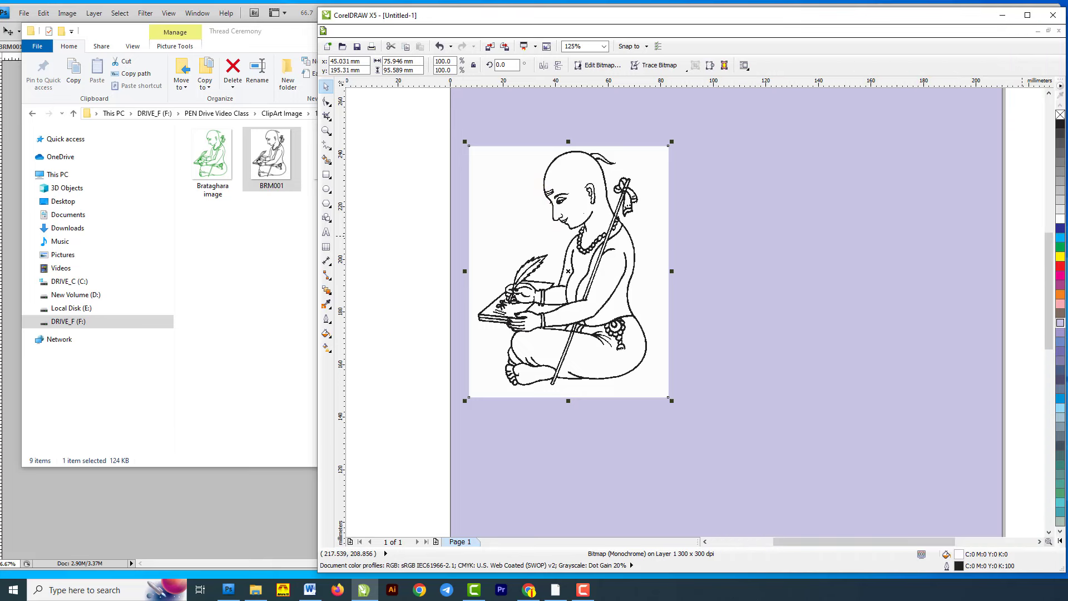
# Try red, orange, blue and green fills on the BRM001 bitmap's background.
pyautogui.click(1060, 230)
pyautogui.click(1060, 268)
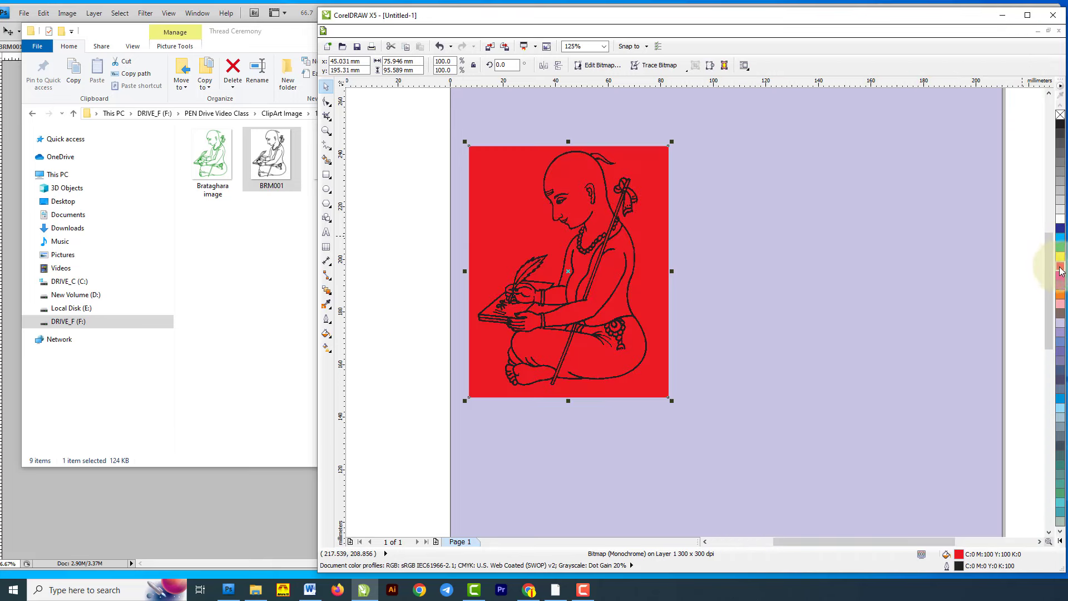
pyautogui.click(1060, 296)
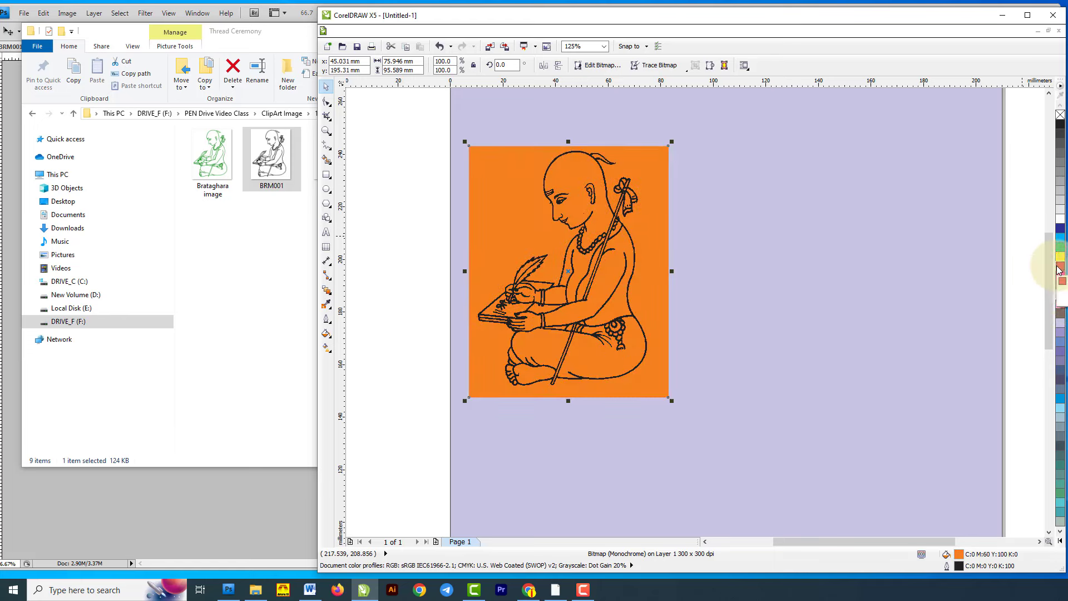
pyautogui.click(1059, 270)
pyautogui.click(1061, 232)
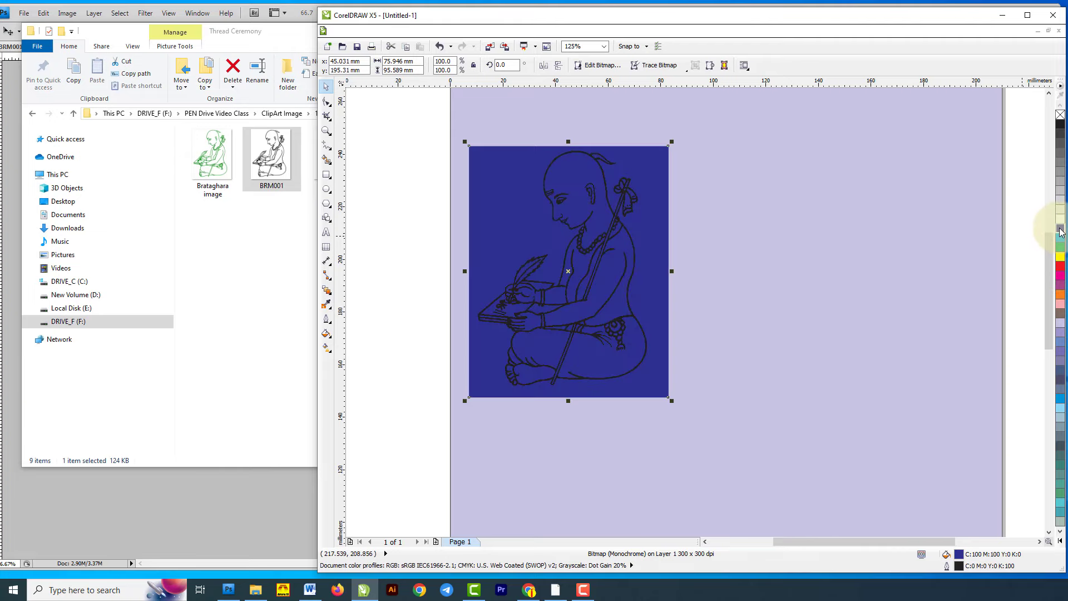
pyautogui.click(1060, 250)
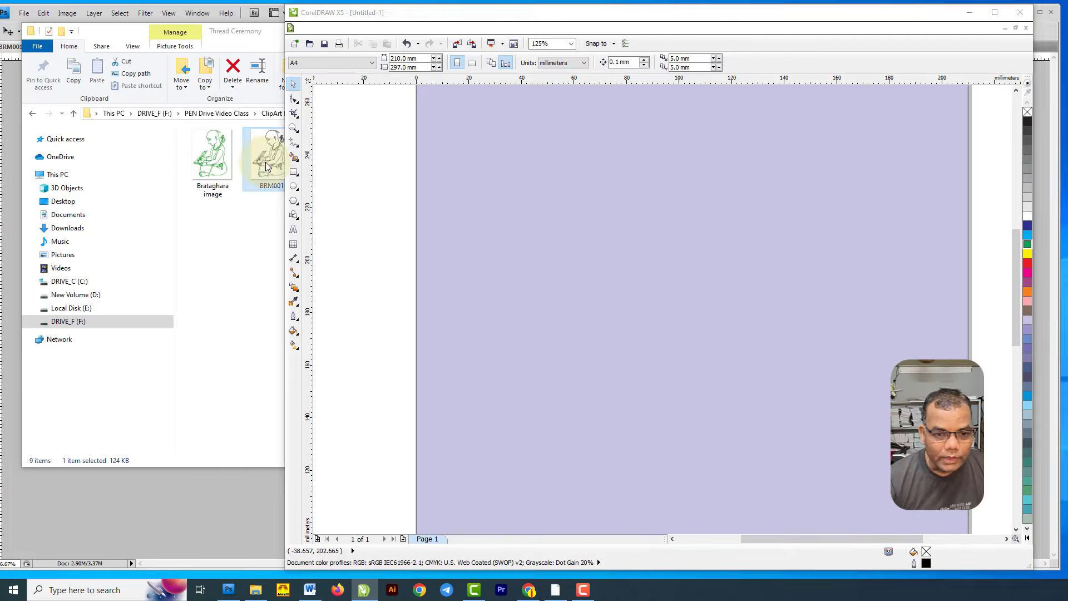
# Place the original BRM001 bitmap on the purple page again, centered at about x 79 mm, y 204 mm.
pyautogui.moveTo(269, 151); pyautogui.dragTo(623, 249)
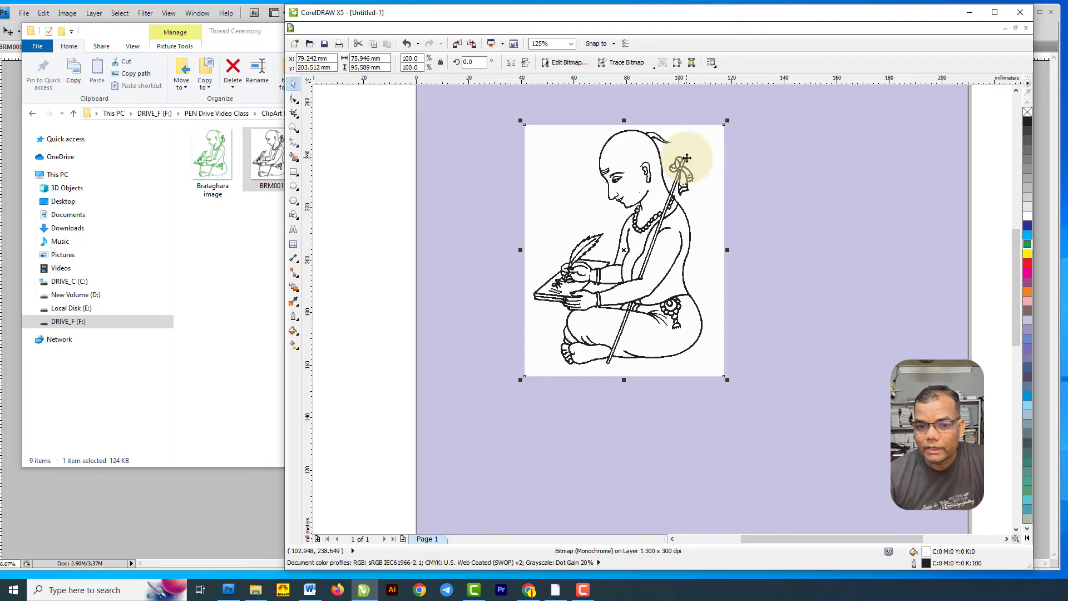
pyautogui.scroll(2, 687, 158)
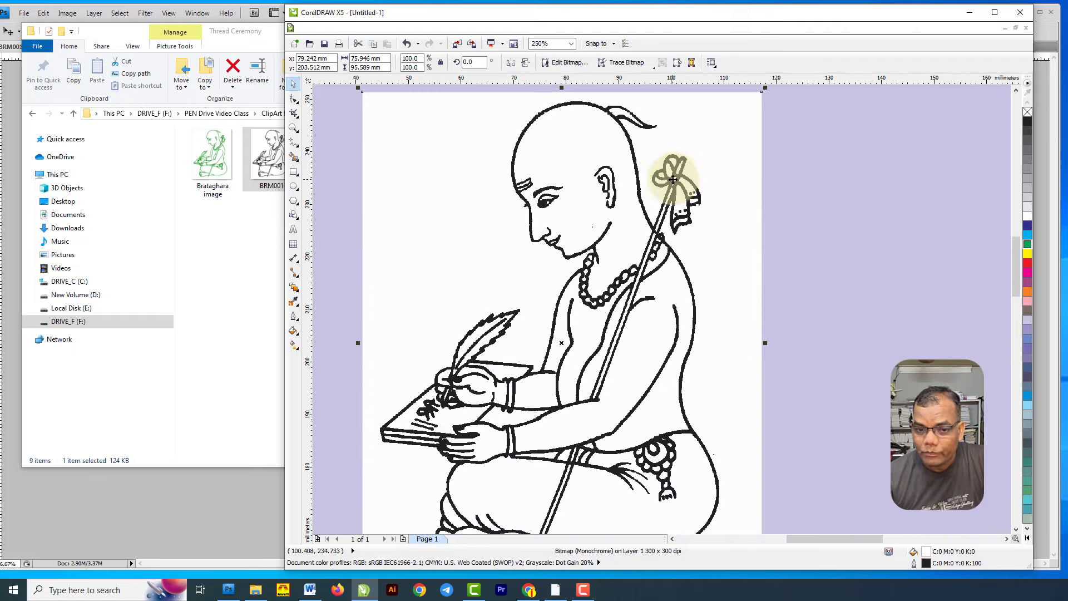
# Examine the bitmap's line edges around the staff, ribbon and face at up to 2000% magnification.
pyautogui.scroll(6, 673, 179)
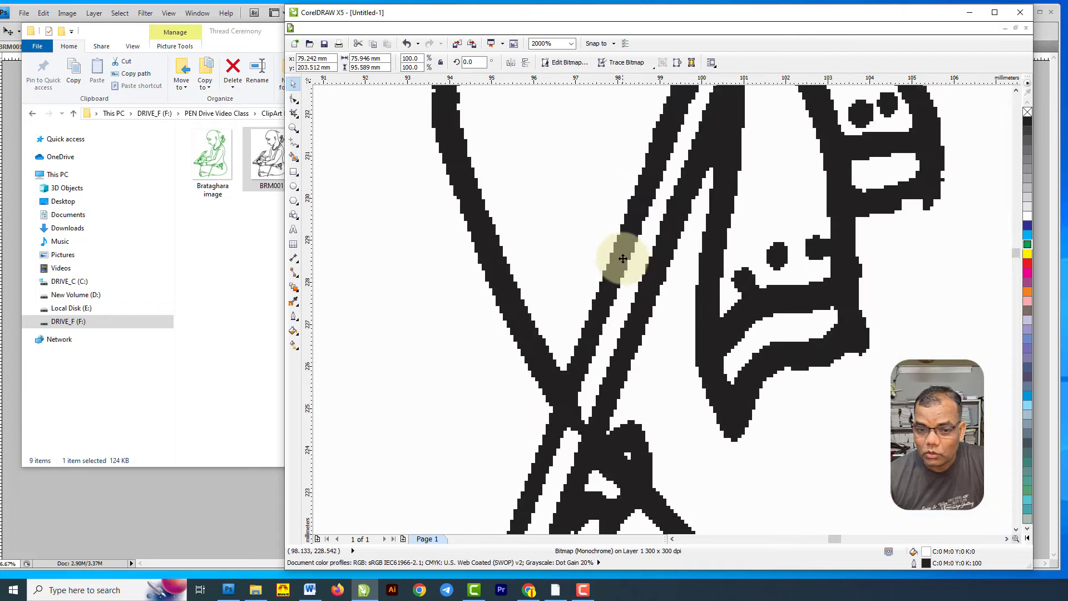
pyautogui.scroll(-2, 622, 259)
pyautogui.scroll(4, 623, 253)
pyautogui.scroll(-2, 623, 252)
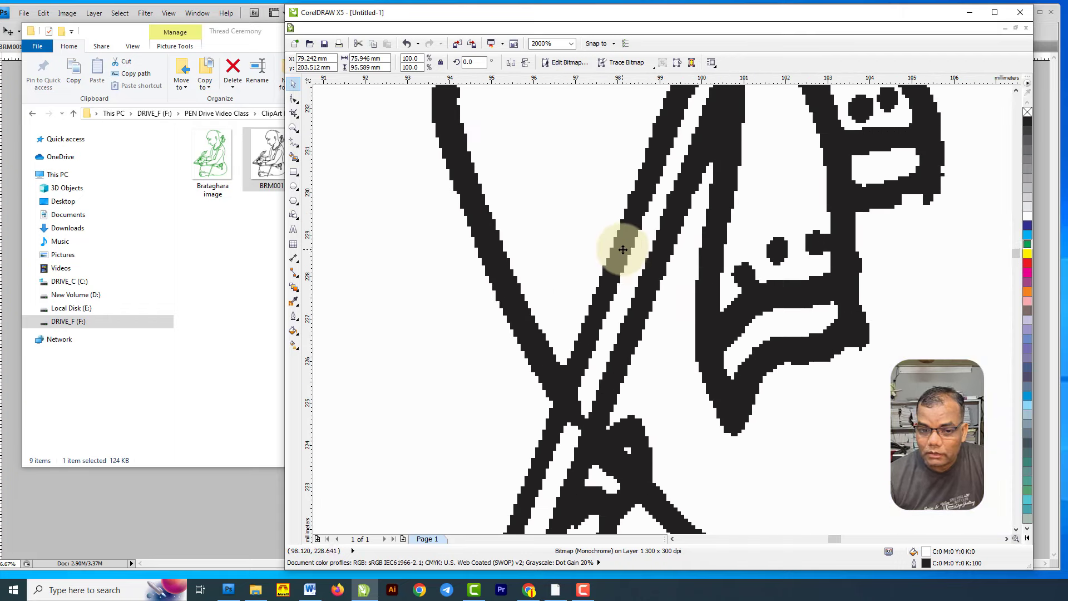
pyautogui.scroll(-4, 622, 249)
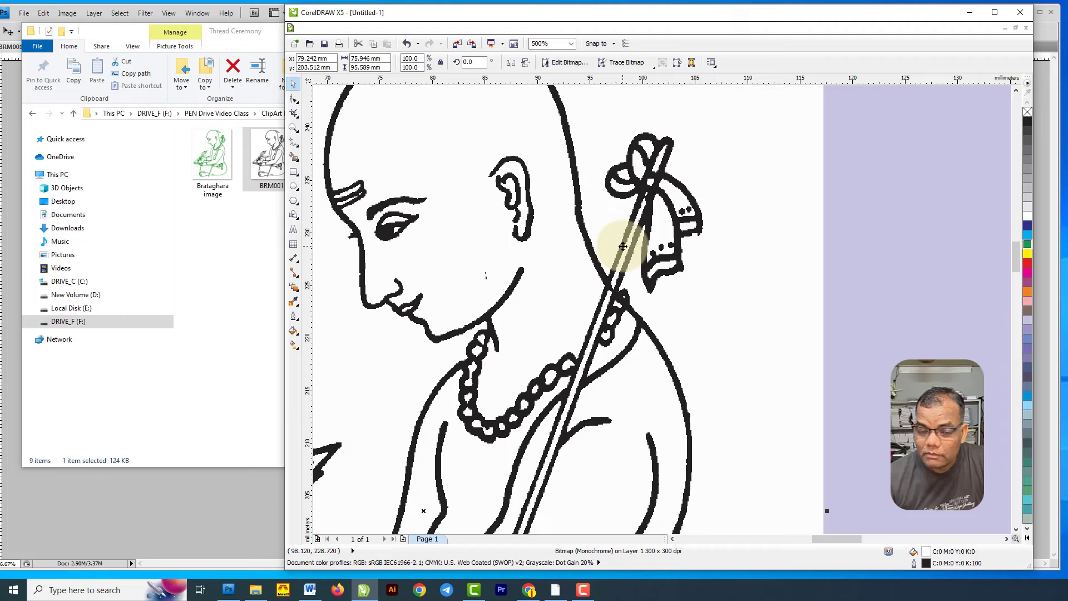
pyautogui.scroll(-1, 622, 246)
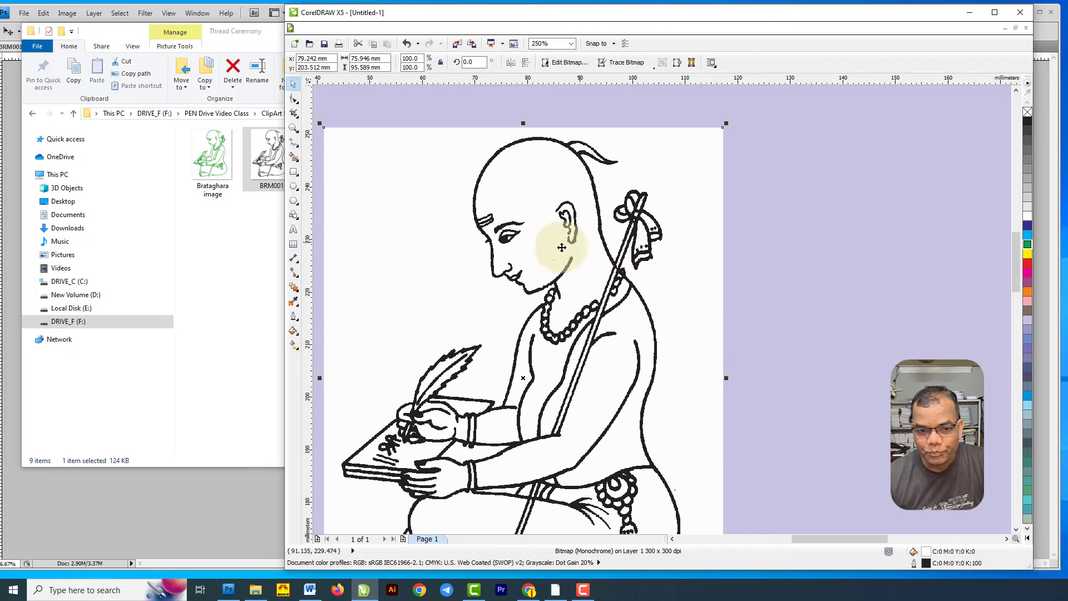
pyautogui.scroll(4, 500, 228)
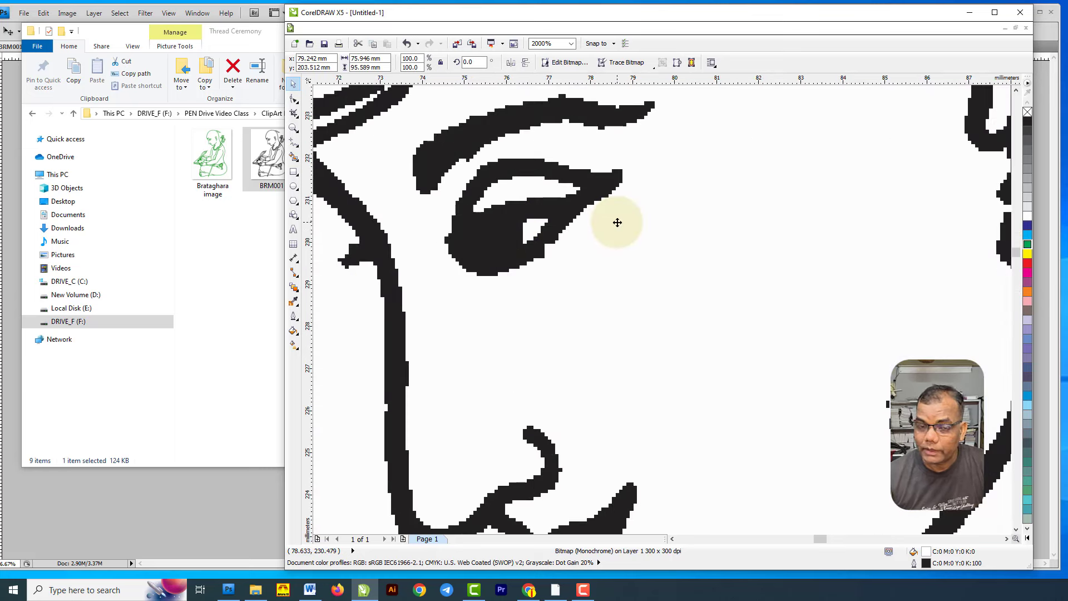
pyautogui.scroll(-1, 617, 223)
pyautogui.scroll(-2, 528, 221)
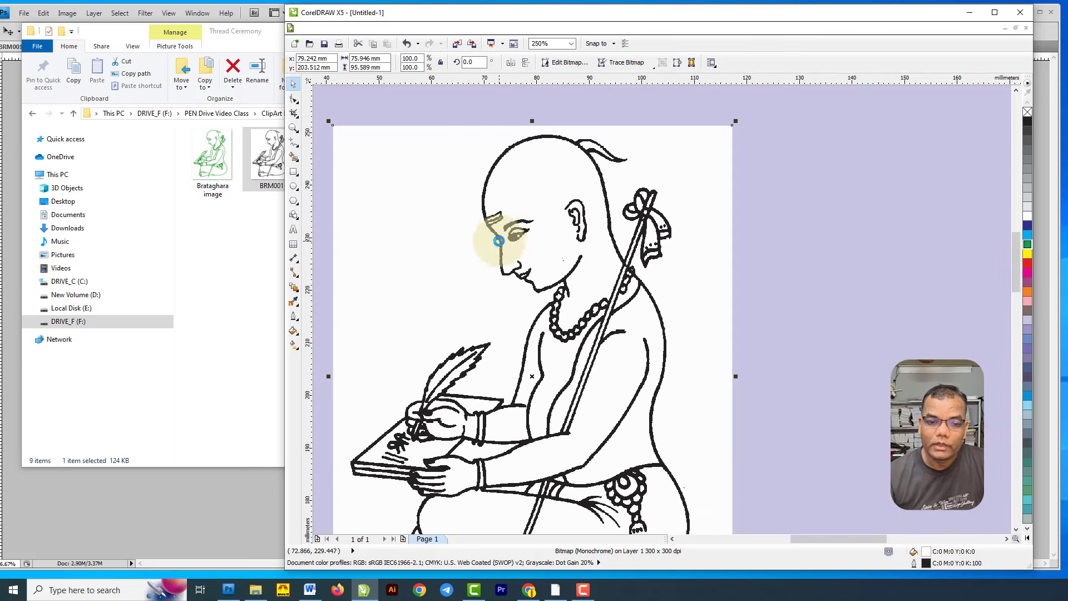
# Trace the BRM001 bitmap as Clipart with Outline Trace, removing the background color from the entire image and keeping the original.
pyautogui.scroll(-2, 518, 232)
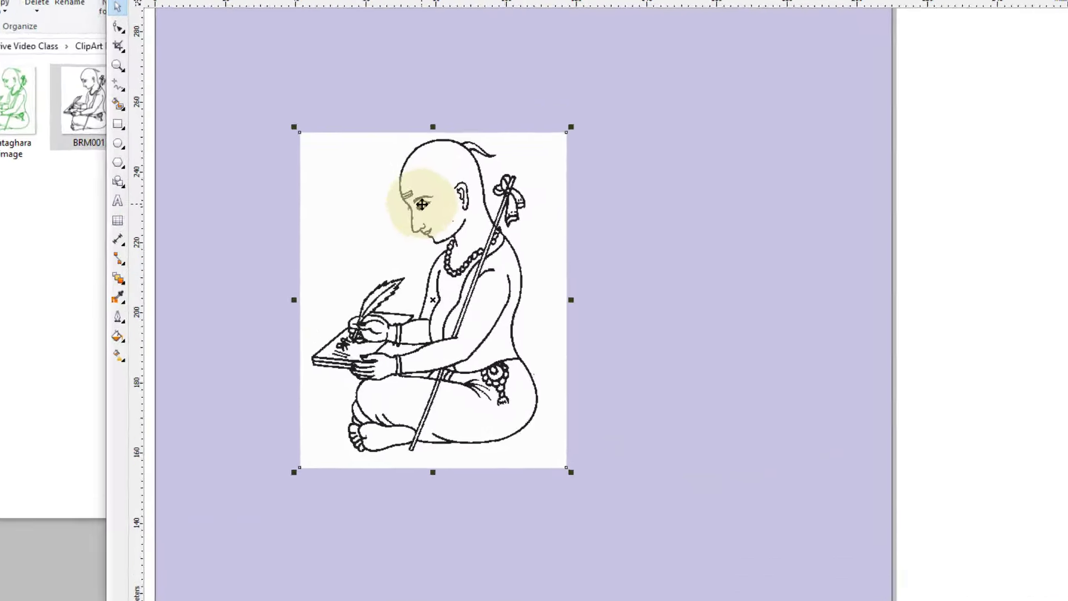
pyautogui.rightClick(515, 230)
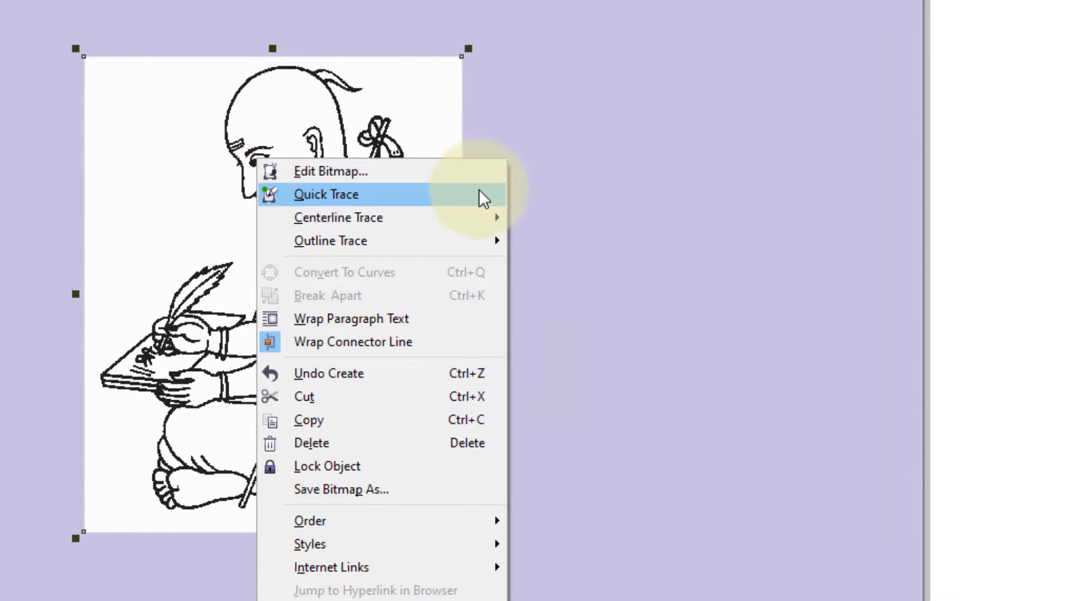
pyautogui.moveTo(393, 243)
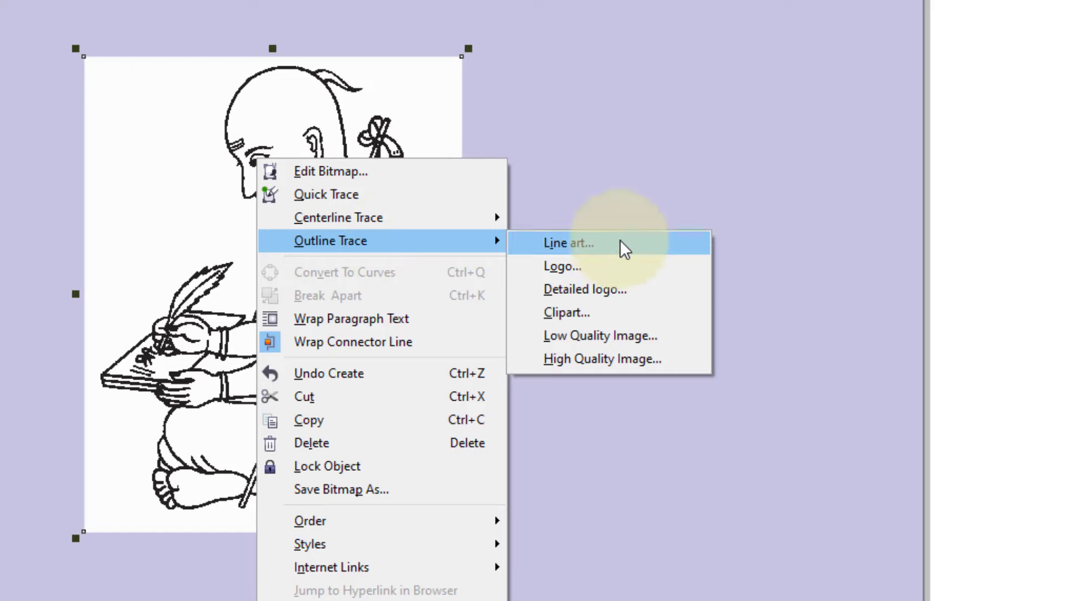
pyautogui.click(595, 315)
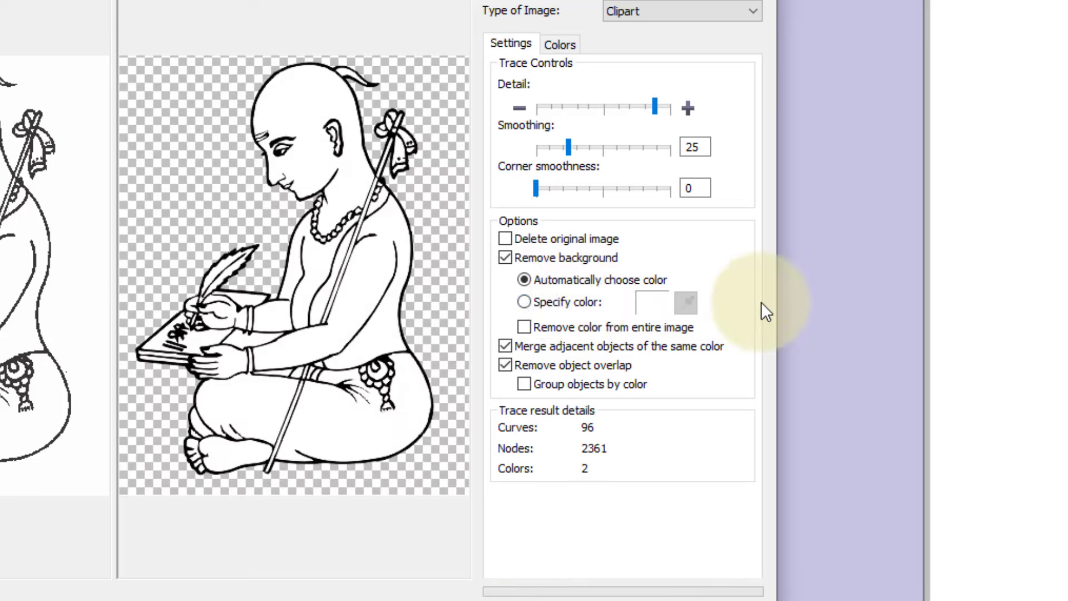
pyautogui.click(525, 326)
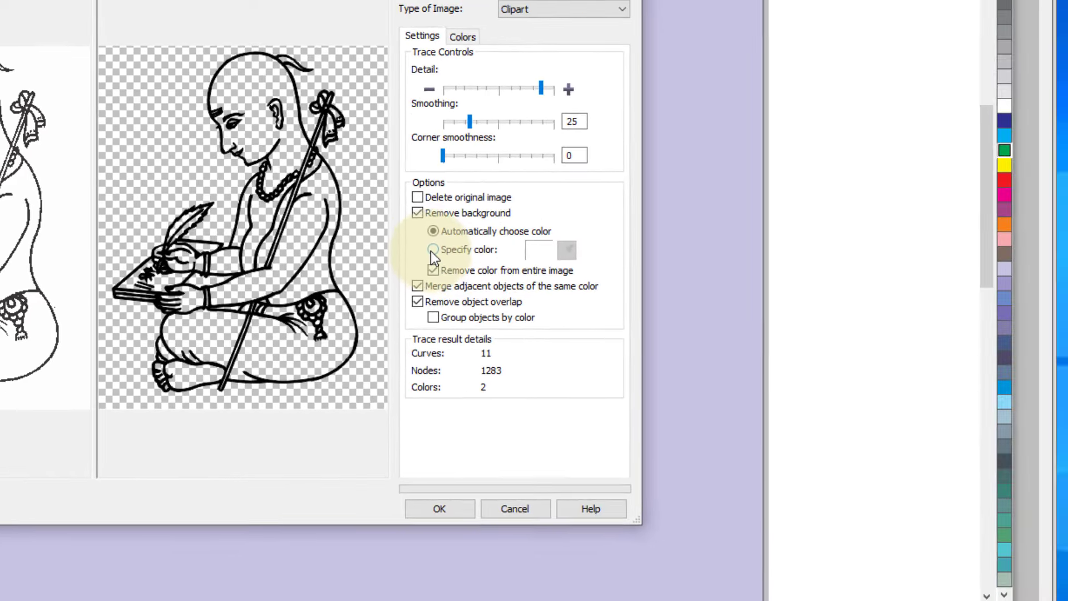
pyautogui.click(439, 508)
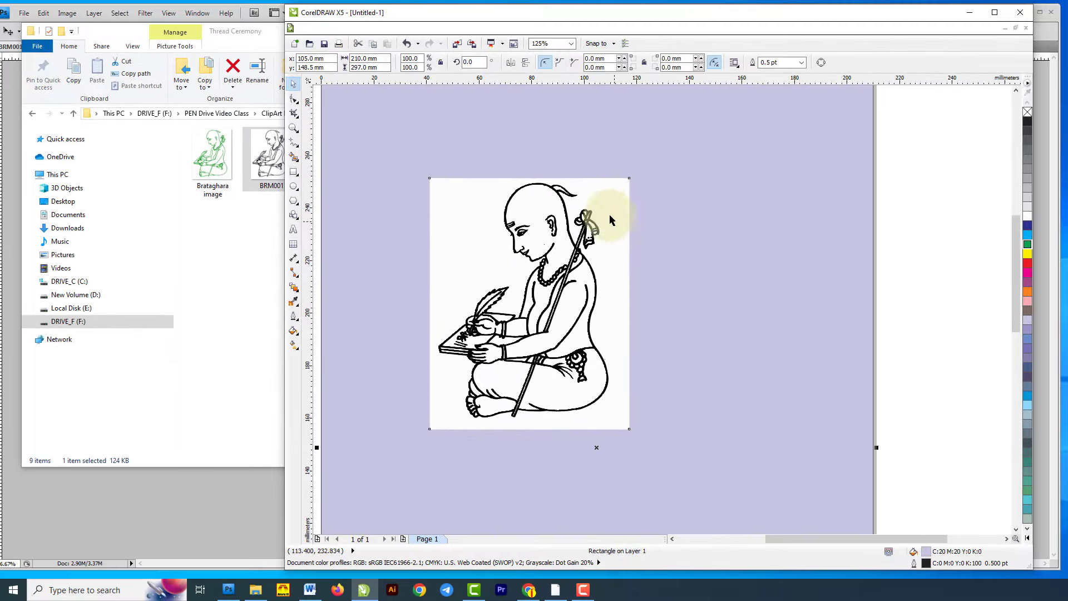
# Move the original bitmap beside the traced line art, compare the two closely, and delete the bitmap.
pyautogui.moveTo(610, 220); pyautogui.dragTo(774, 209)
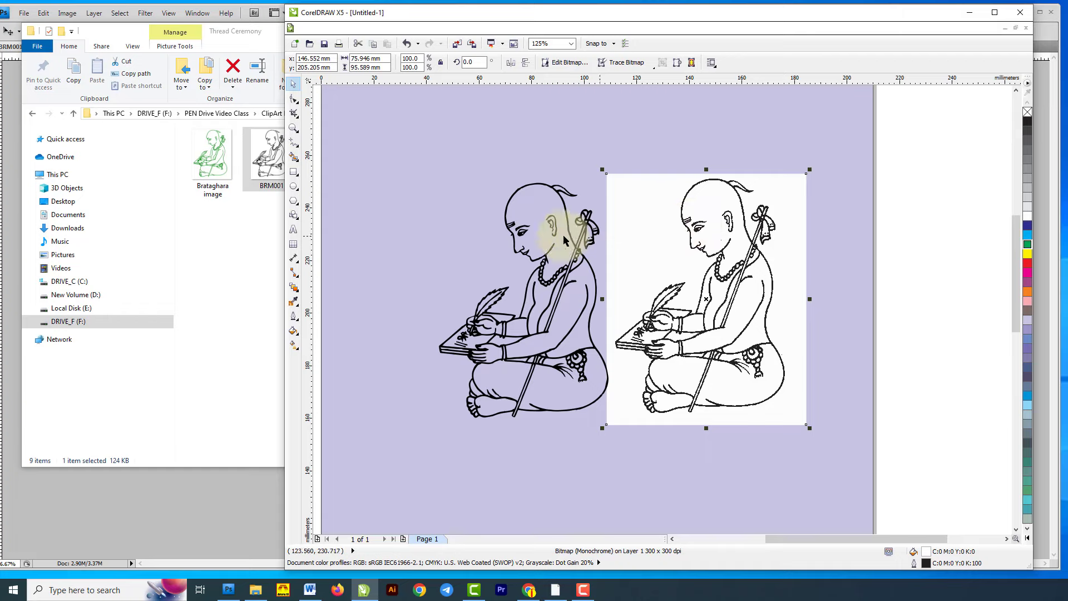
pyautogui.scroll(2, 571, 229)
pyautogui.scroll(1, 571, 230)
pyautogui.scroll(-3, 562, 237)
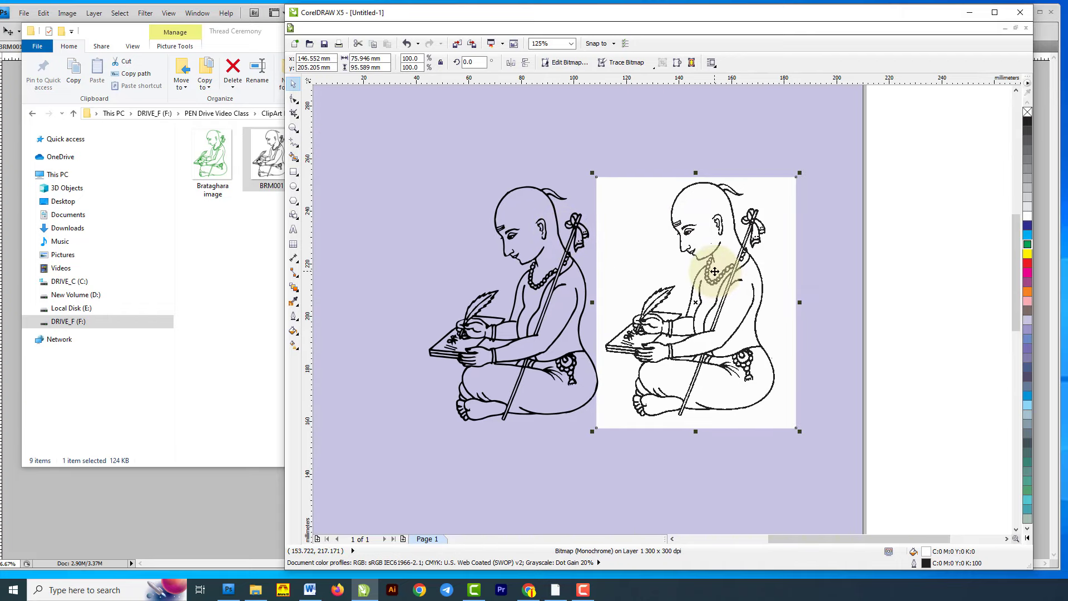
pyautogui.press('Delete')
# Drag the purple background rectangle off the traced figure and delete it.
pyautogui.scroll(-3, 690, 225)
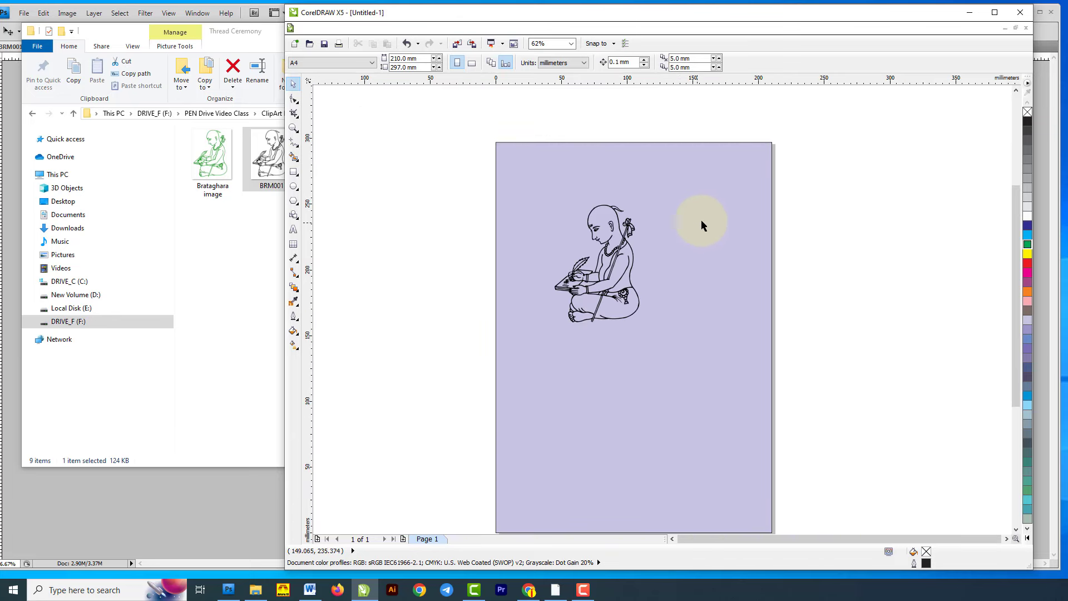
pyautogui.click(709, 208)
pyautogui.moveTo(709, 208); pyautogui.dragTo(892, 221)
pyautogui.moveTo(761, 240); pyautogui.dragTo(762, 240)
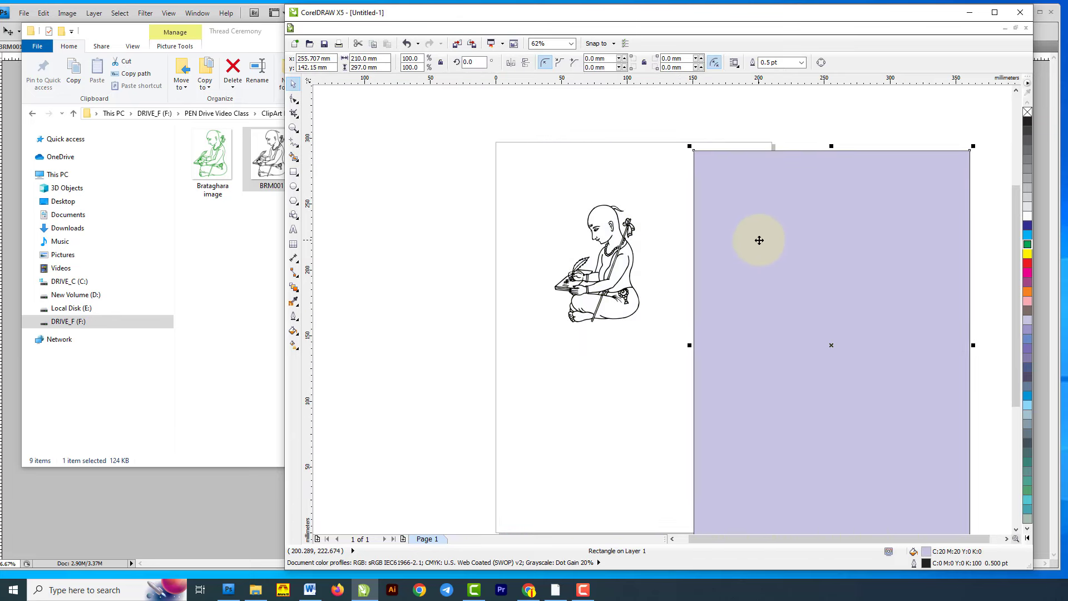
pyautogui.press('Delete')
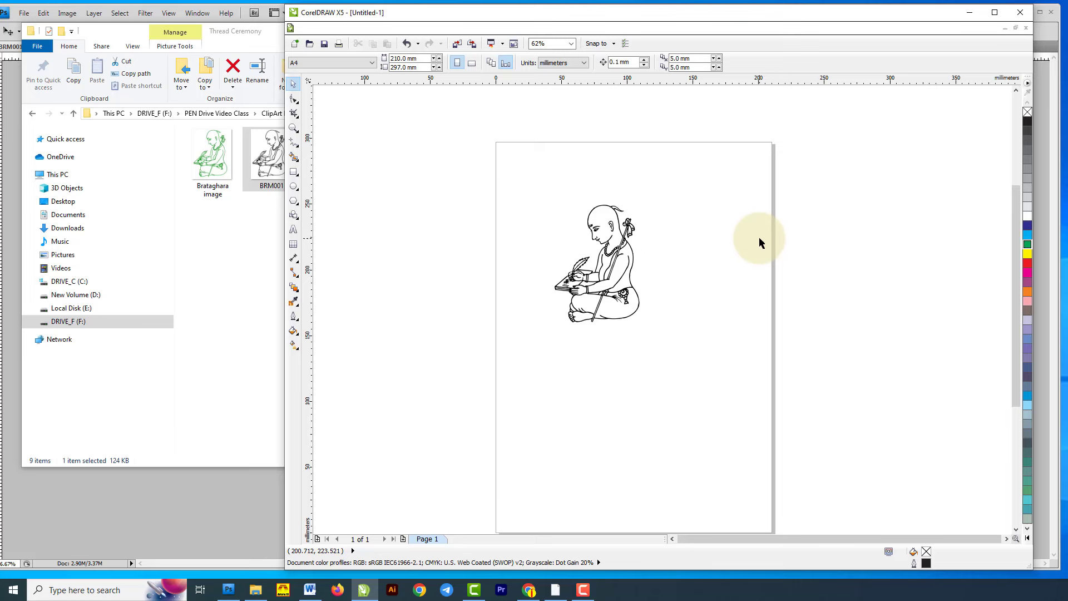
# Try blue, red, purple and brown fills on the traced line art group and leave it magenta.
pyautogui.click(627, 228)
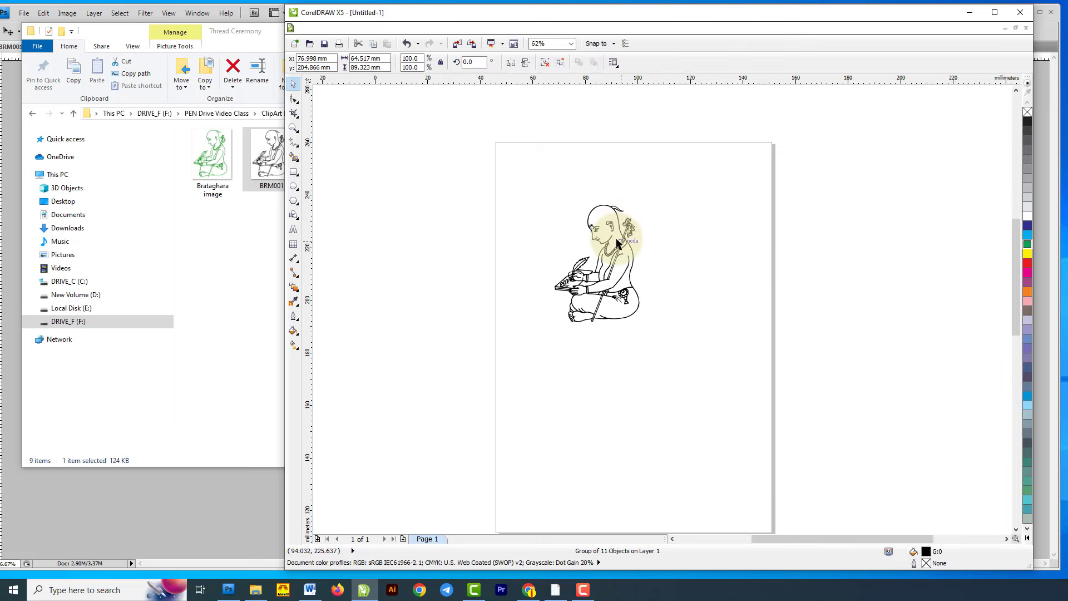
pyautogui.scroll(3, 625, 233)
pyautogui.scroll(-2, 540, 313)
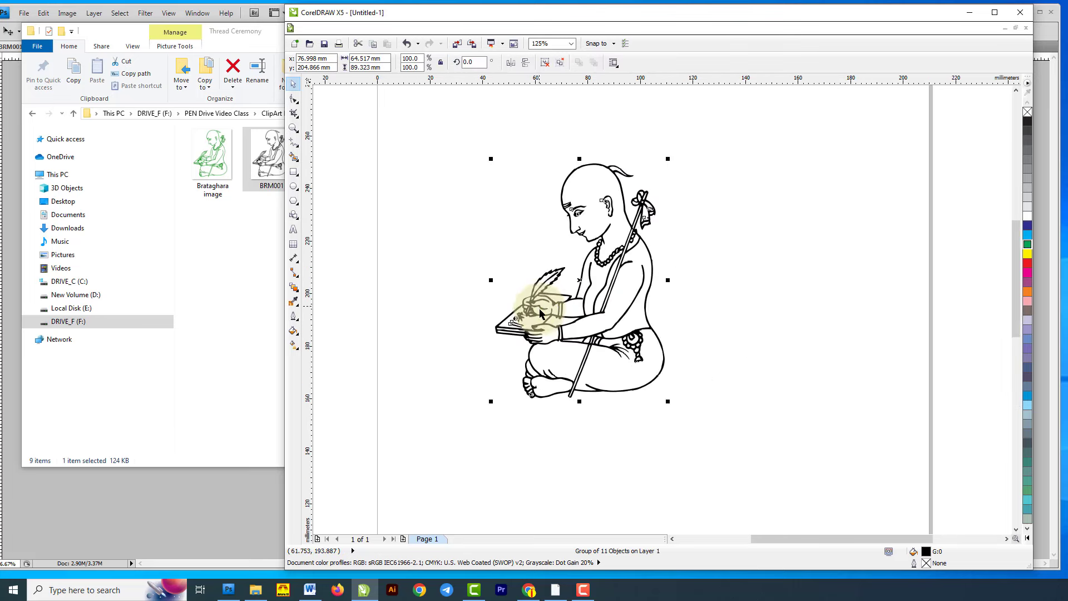
pyautogui.rightClick(1028, 227)
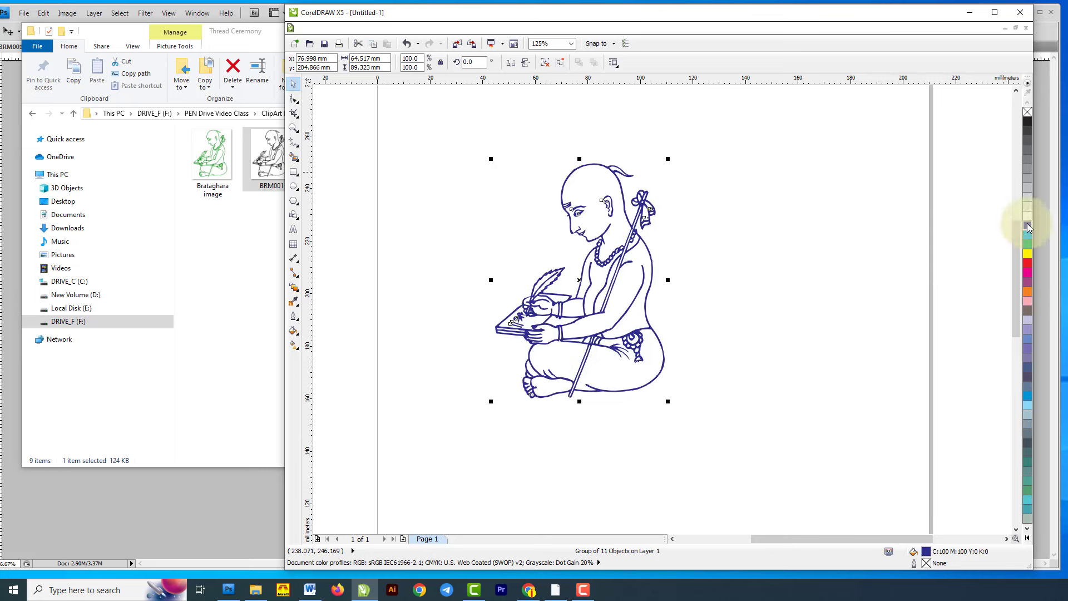
pyautogui.rightClick(1029, 238)
pyautogui.rightClick(1028, 269)
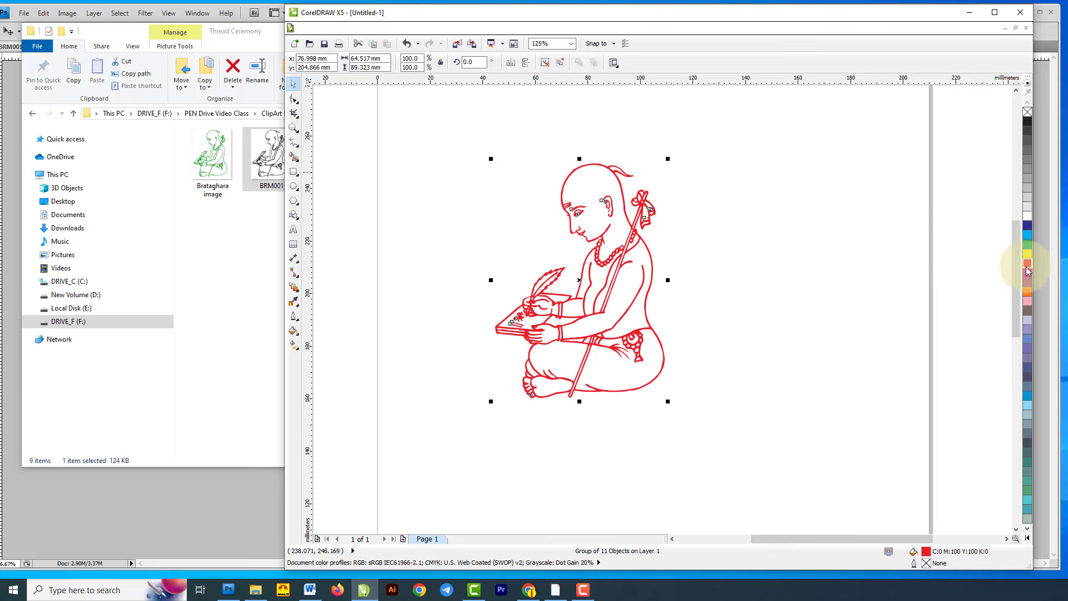
pyautogui.rightClick(1027, 284)
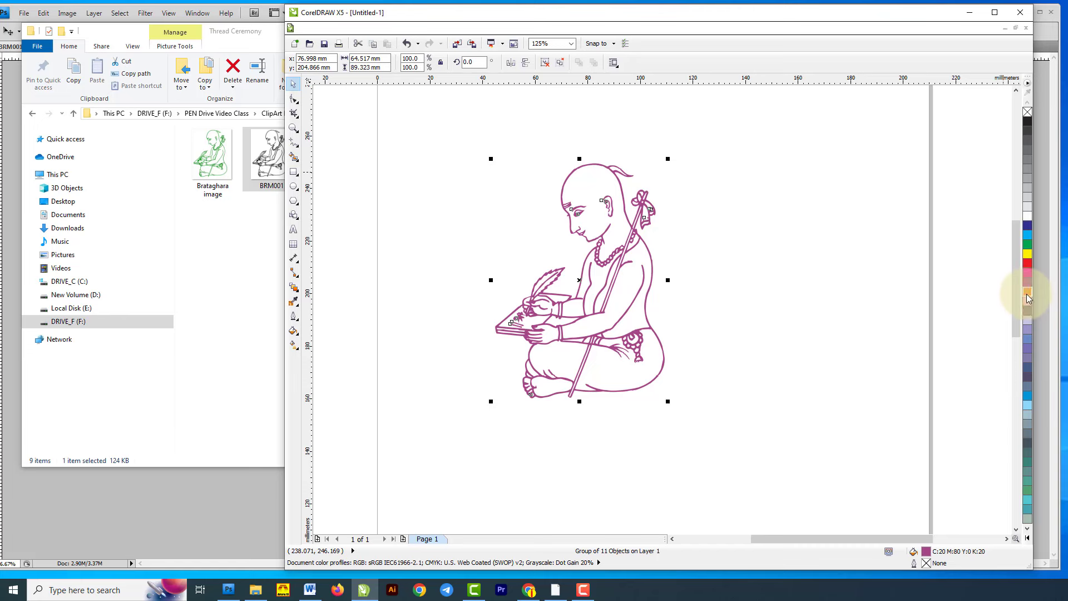
pyautogui.rightClick(1027, 301)
pyautogui.rightClick(1027, 311)
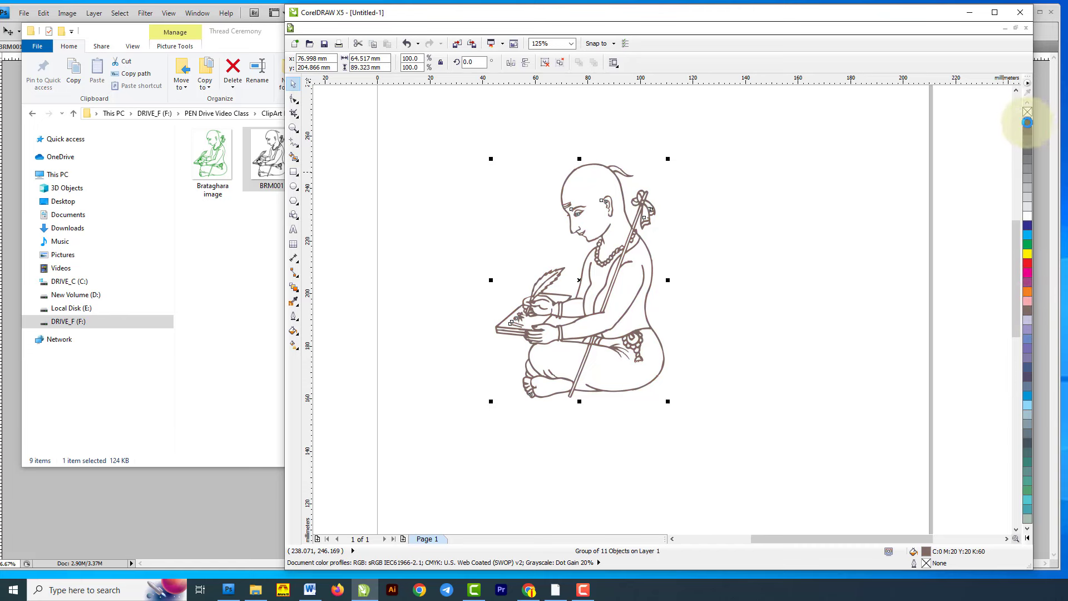
pyautogui.rightClick(1028, 121)
pyautogui.rightClick(1027, 271)
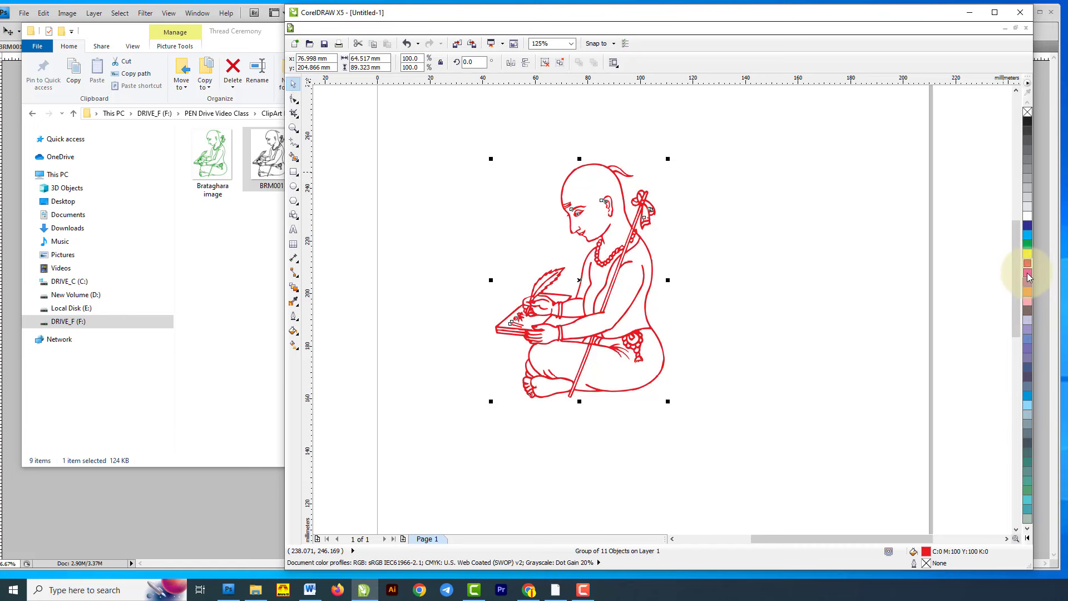
pyautogui.click(885, 233)
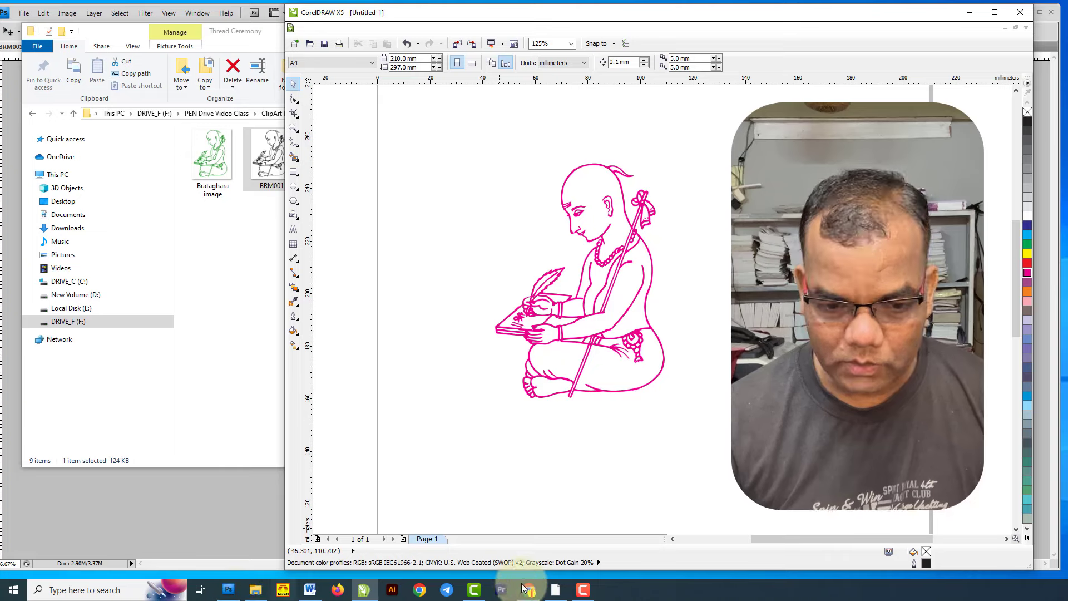
# Switch to the blank Adobe PageMaker document and place the BRM001 bitmap in the upper part of its page.
pyautogui.click(555, 590)
pyautogui.click(605, 267)
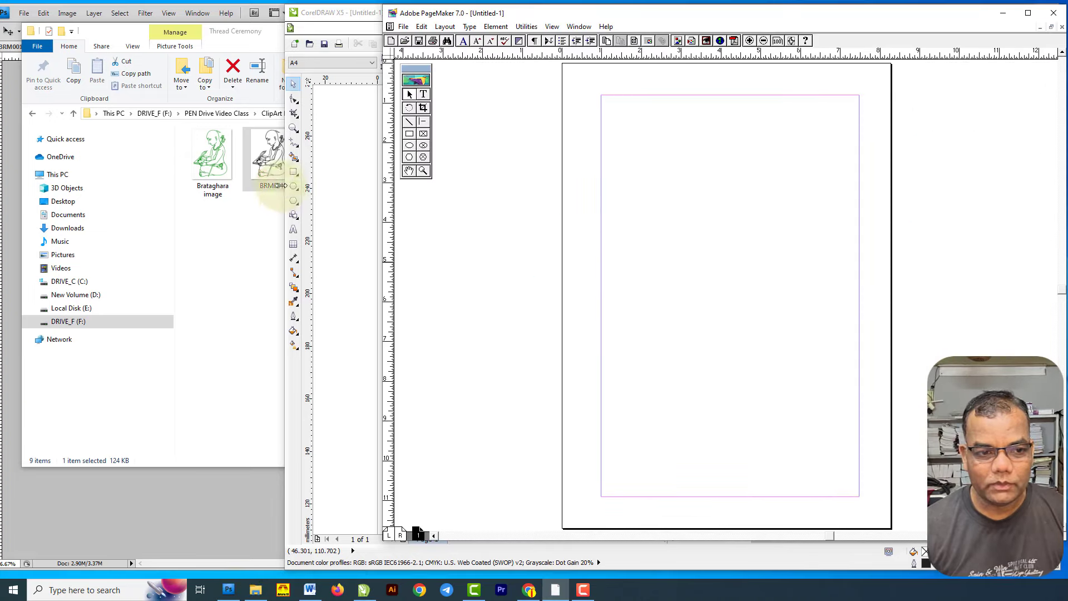
pyautogui.moveTo(272, 156); pyautogui.dragTo(685, 230)
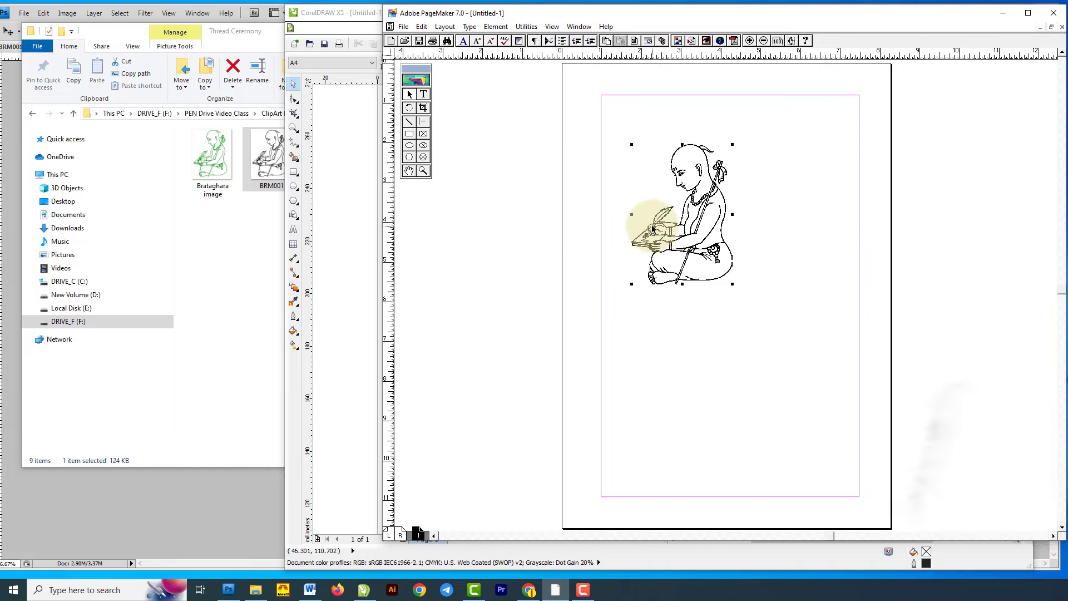
# Try the Blue and Green colors on the placed BRM001 bitmap, leave it Magenta, and close the color list.
pyautogui.hotkey('ctrl', '2')
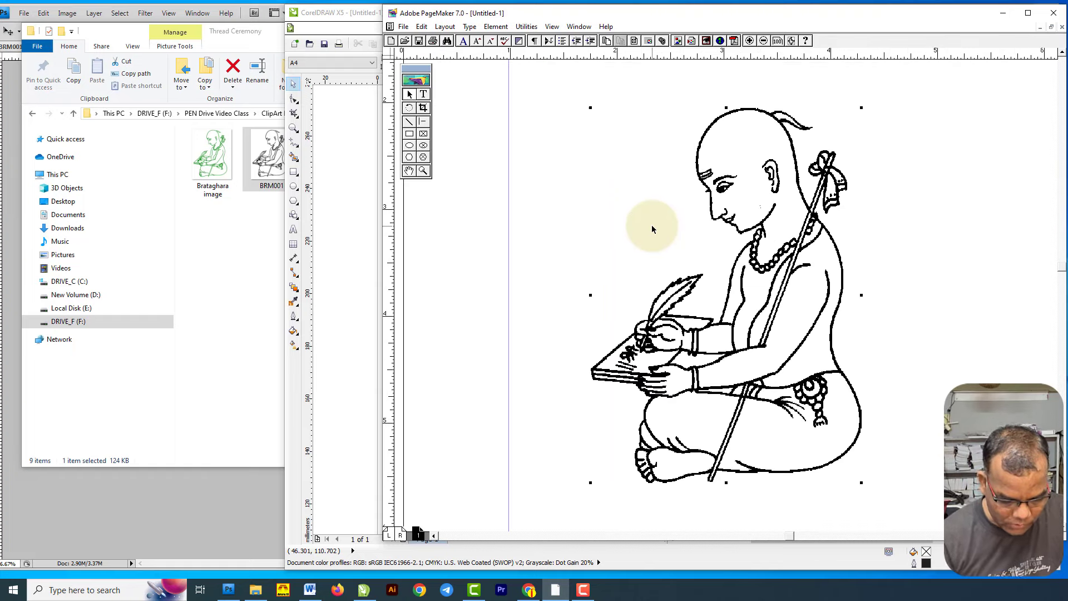
pyautogui.hotkey('ctrl', 'j')
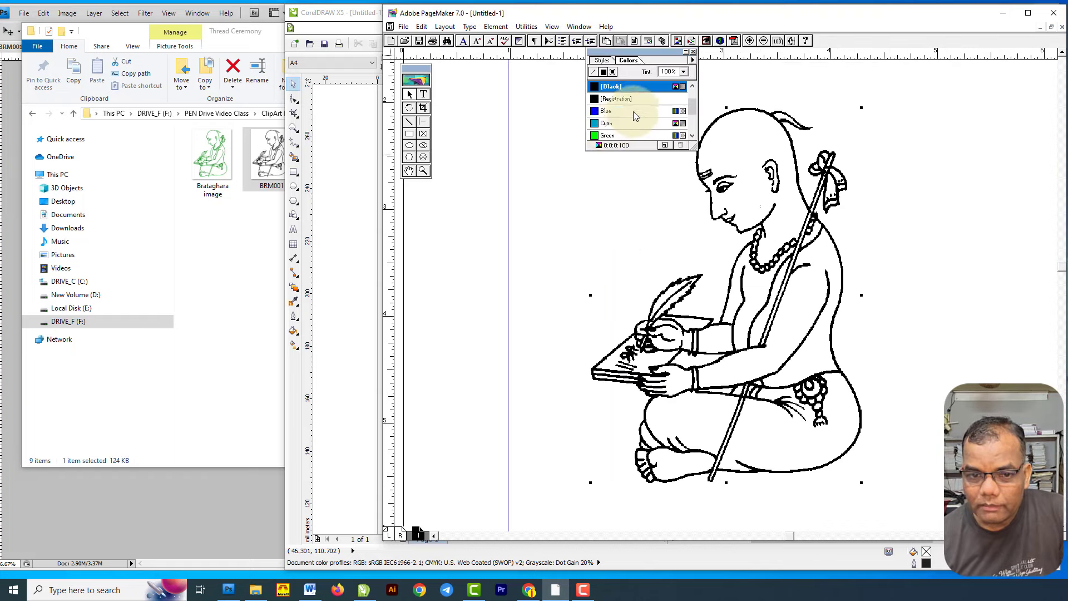
pyautogui.click(636, 113)
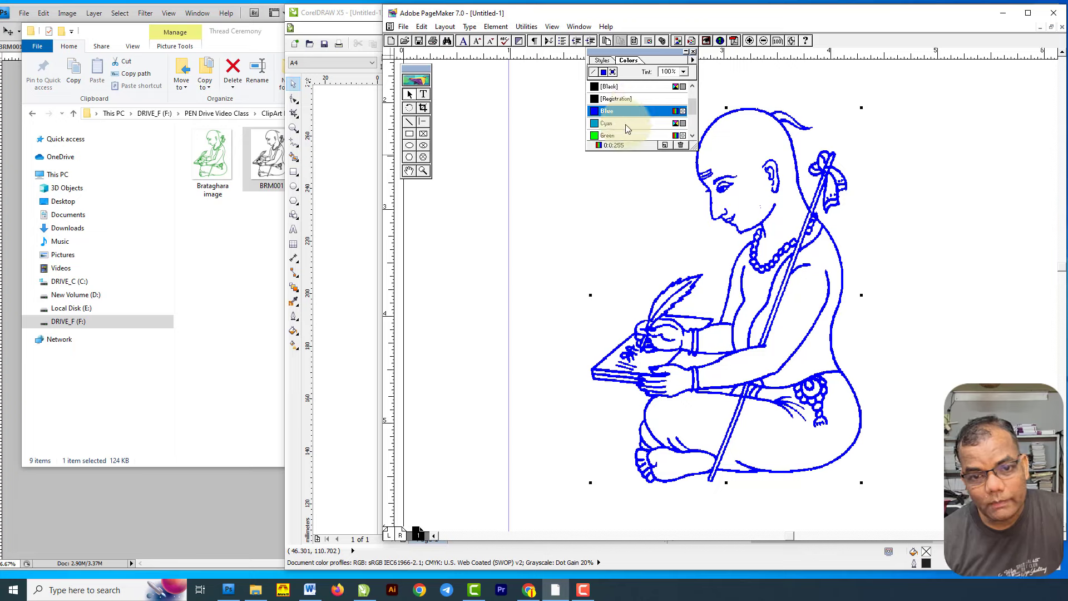
pyautogui.click(627, 123)
pyautogui.scroll(-1, 628, 137)
pyautogui.click(629, 123)
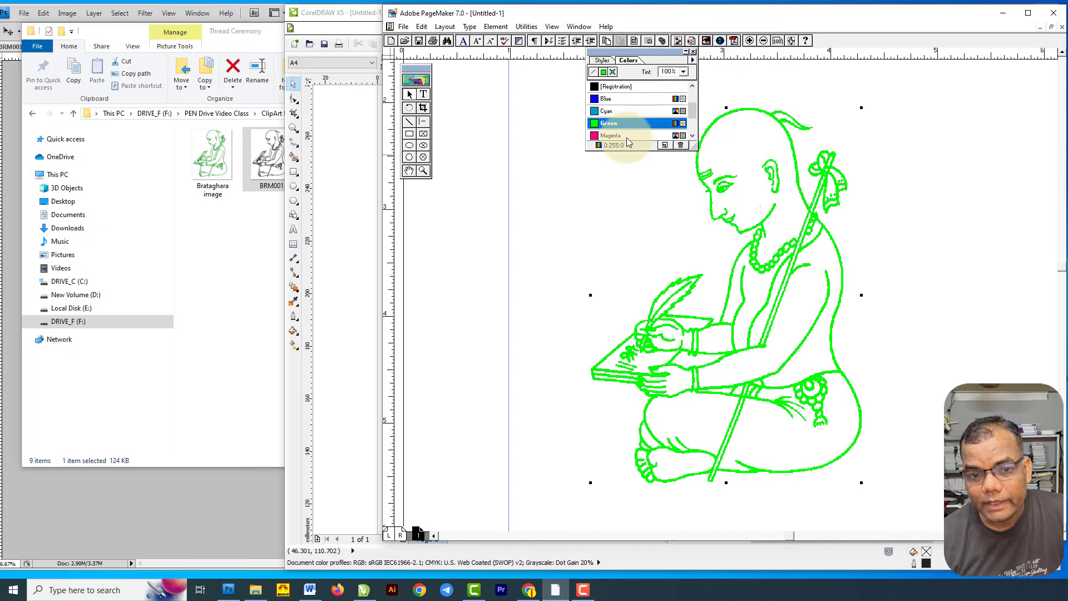
pyautogui.click(628, 137)
pyautogui.scroll(-1, 629, 137)
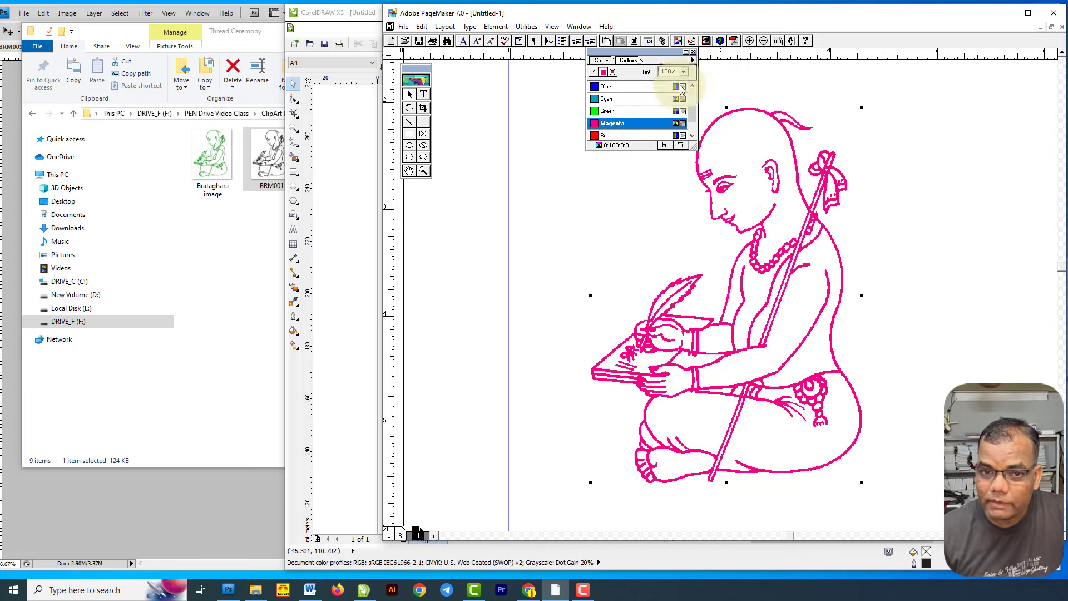
pyautogui.click(693, 51)
# Place the Brataghara image on the page and arrange it to the right of the BRM001 bitmap.
pyautogui.click(464, 179)
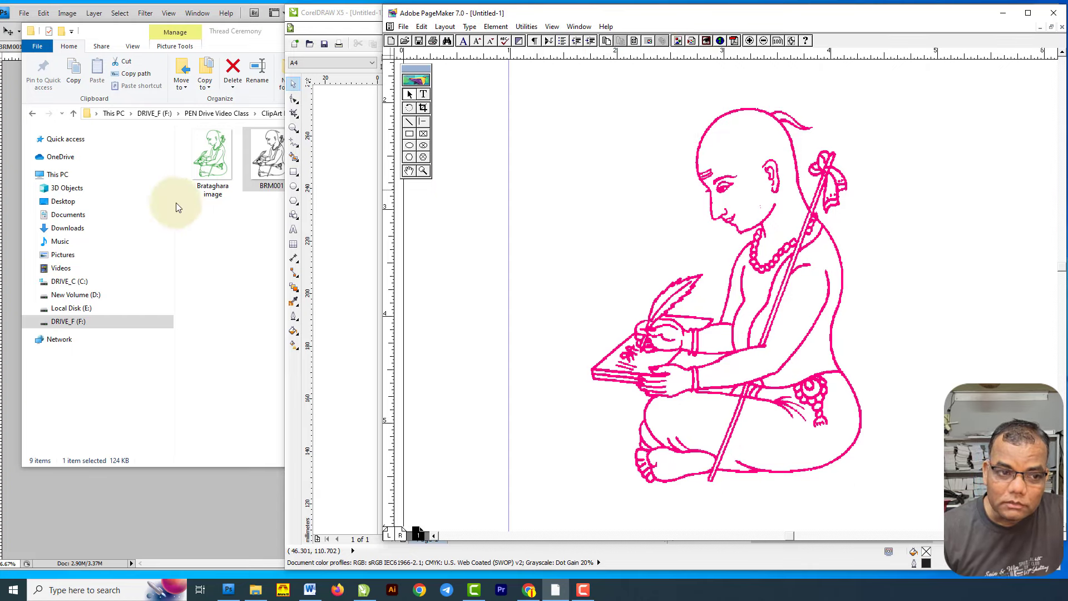
pyautogui.moveTo(218, 172); pyautogui.dragTo(625, 173)
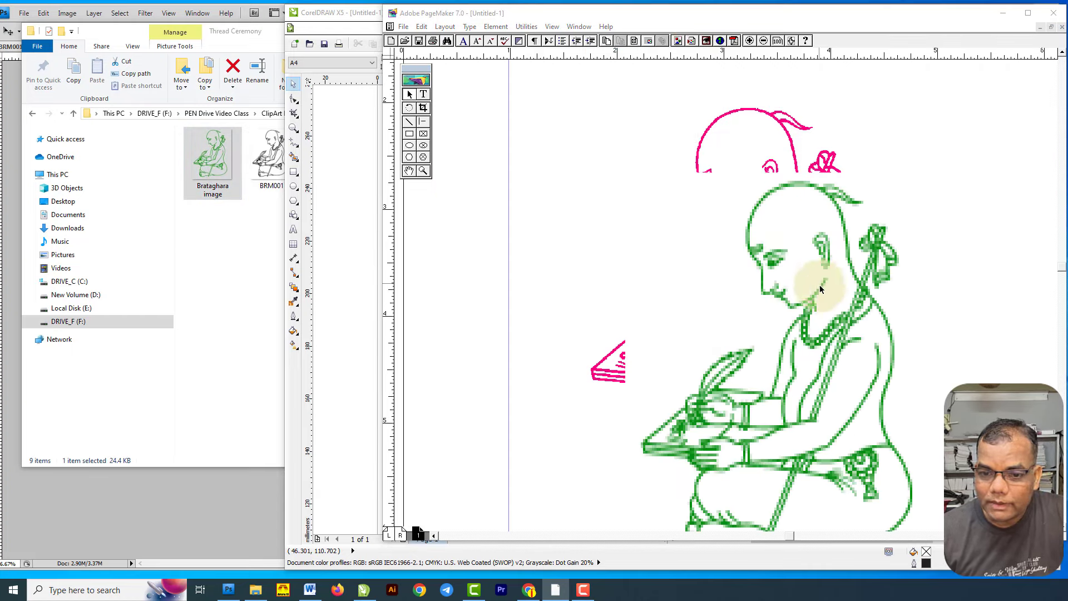
pyautogui.moveTo(869, 216); pyautogui.dragTo(911, 198)
pyautogui.moveTo(642, 336); pyautogui.dragTo(592, 342)
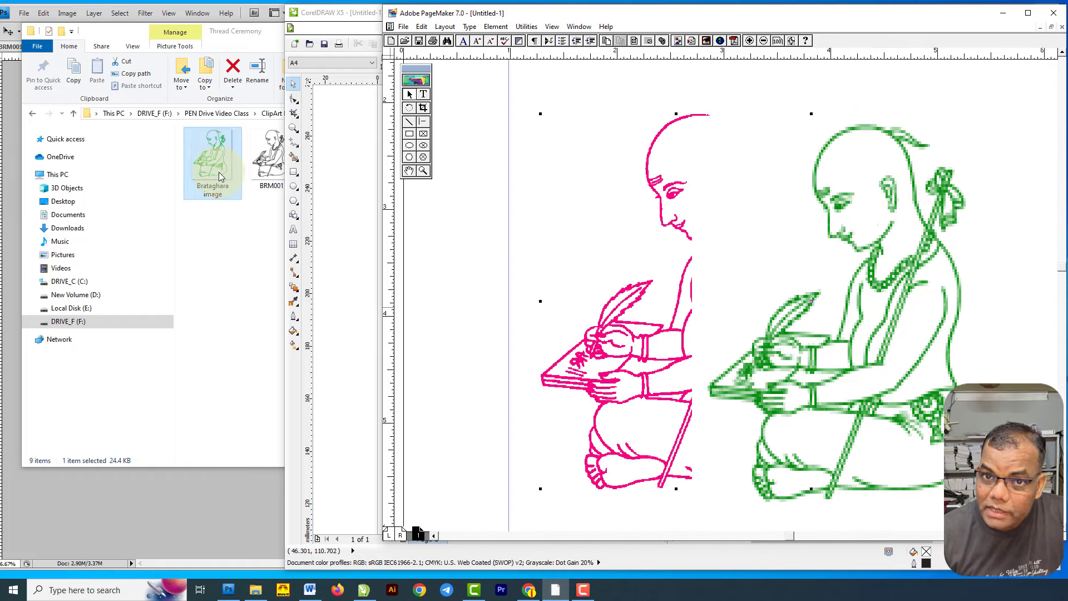
pyautogui.moveTo(941, 202); pyautogui.dragTo(962, 189)
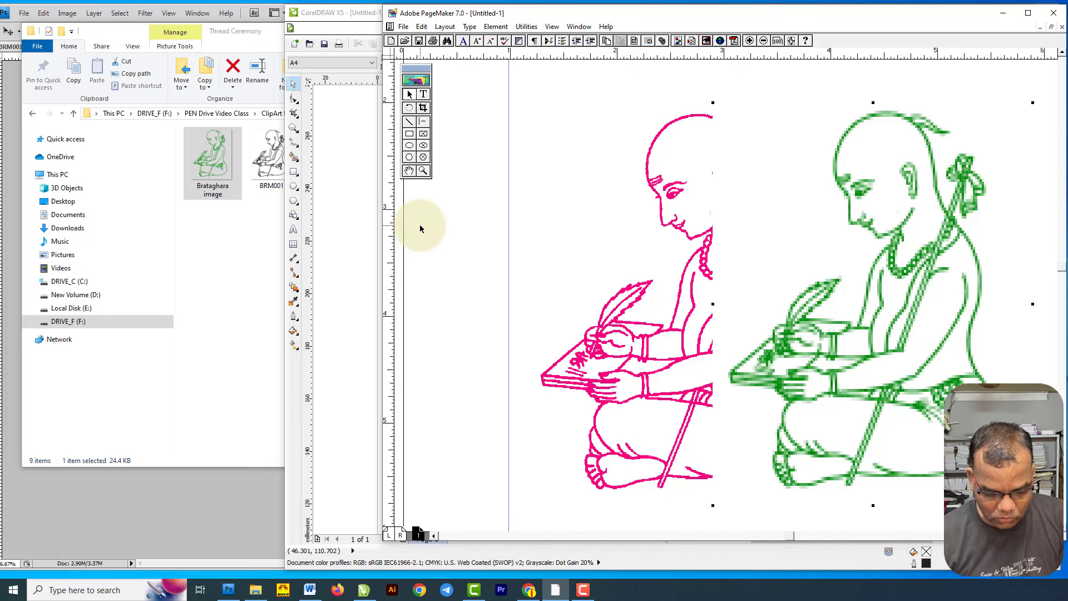
# Look through the color list with the placed Brataghara image selected.
pyautogui.hotkey('ctrl', 'j')
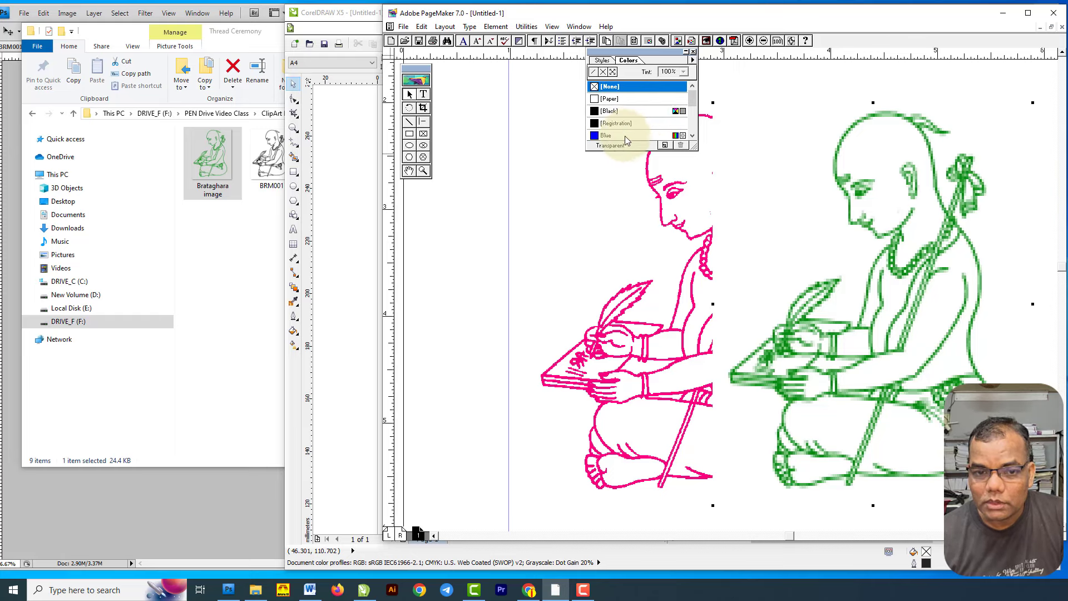
pyautogui.scroll(-3, 632, 126)
pyautogui.scroll(3, 632, 125)
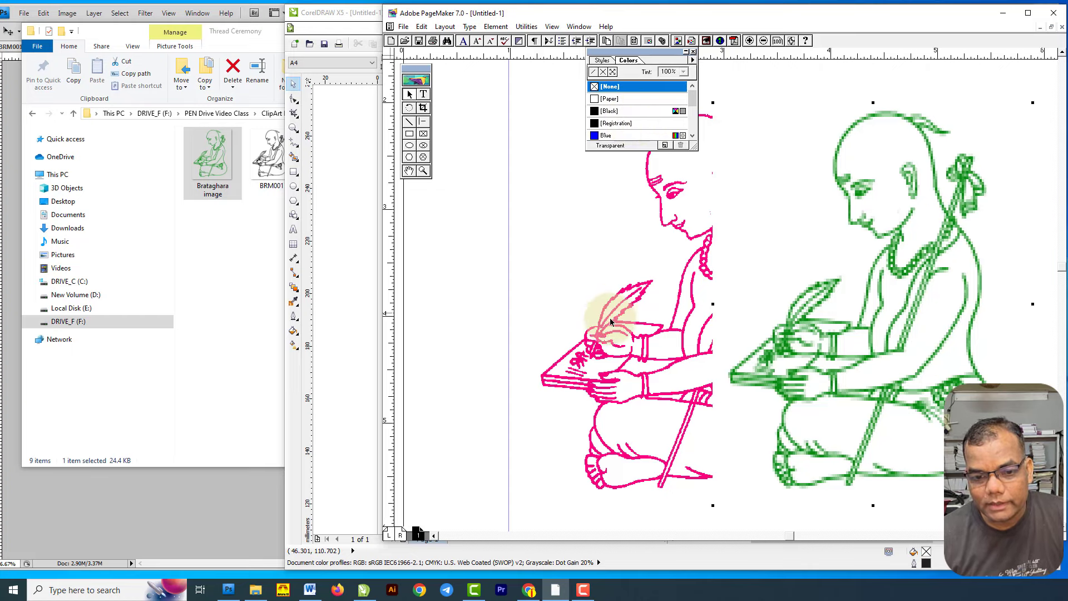
# Move the BRM001 bitmap left, clear of the Brataghara image, try Red and Yellow on it, and color it Green.
pyautogui.click(603, 337)
pyautogui.moveTo(639, 308); pyautogui.dragTo(465, 324)
pyautogui.click(633, 111)
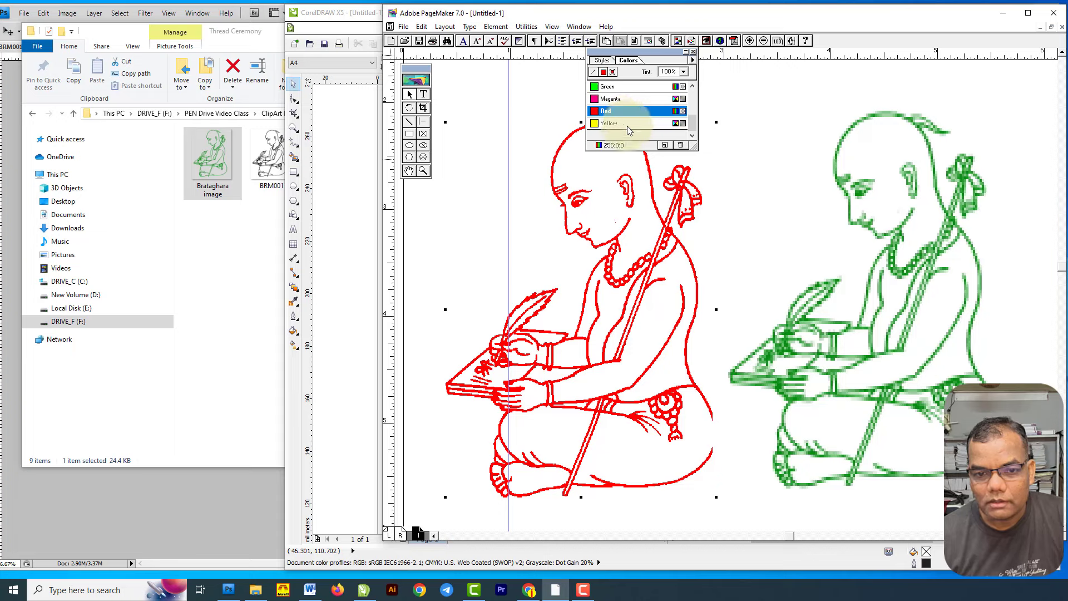
pyautogui.click(626, 124)
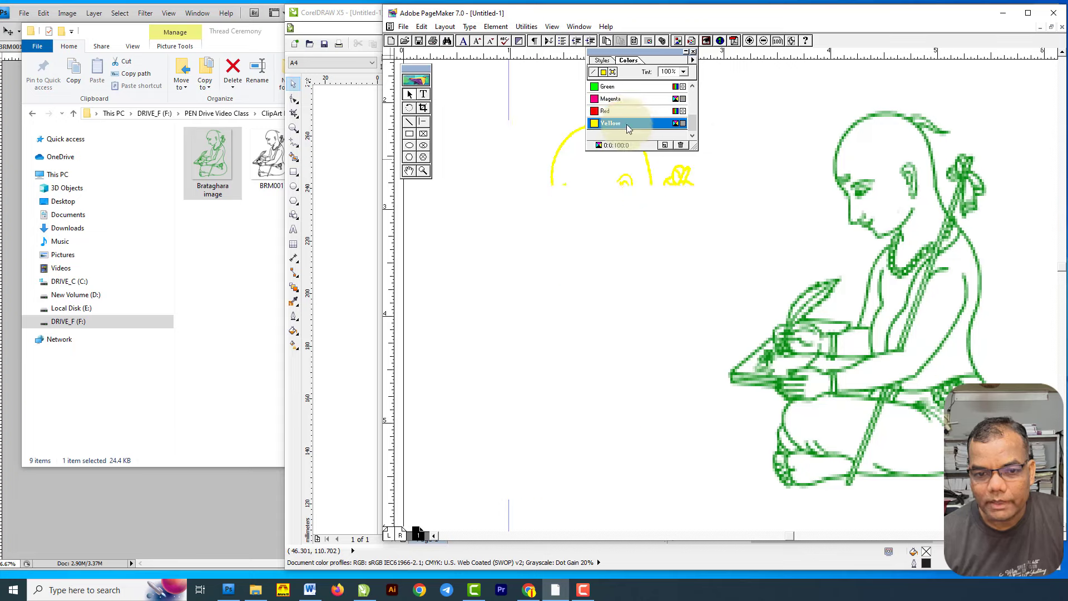
pyautogui.click(637, 87)
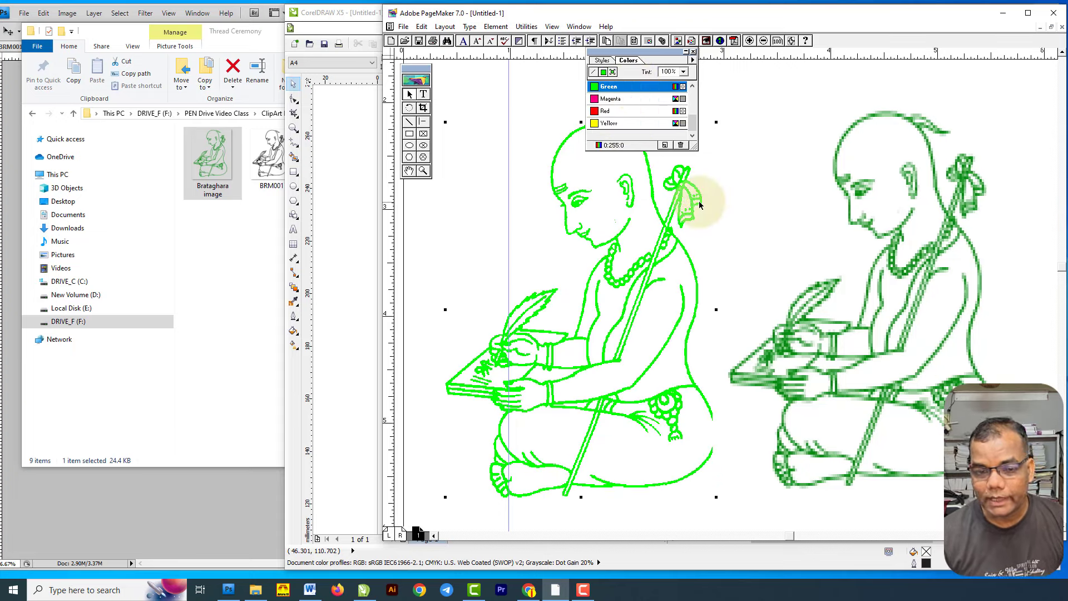
# Delete the placed Brataghara image from the page.
pyautogui.click(871, 199)
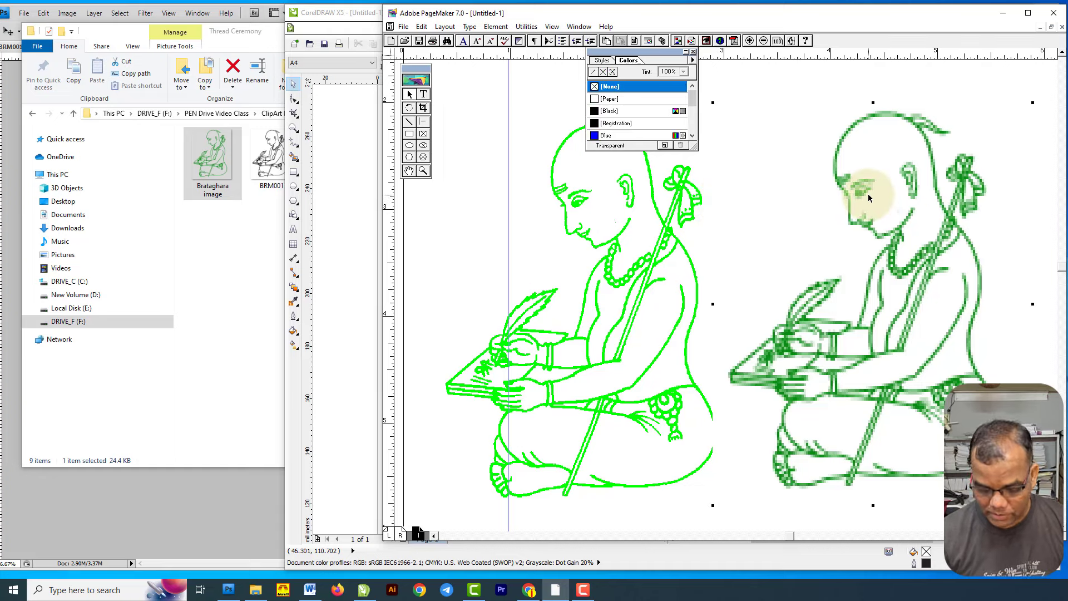
pyautogui.press('Delete')
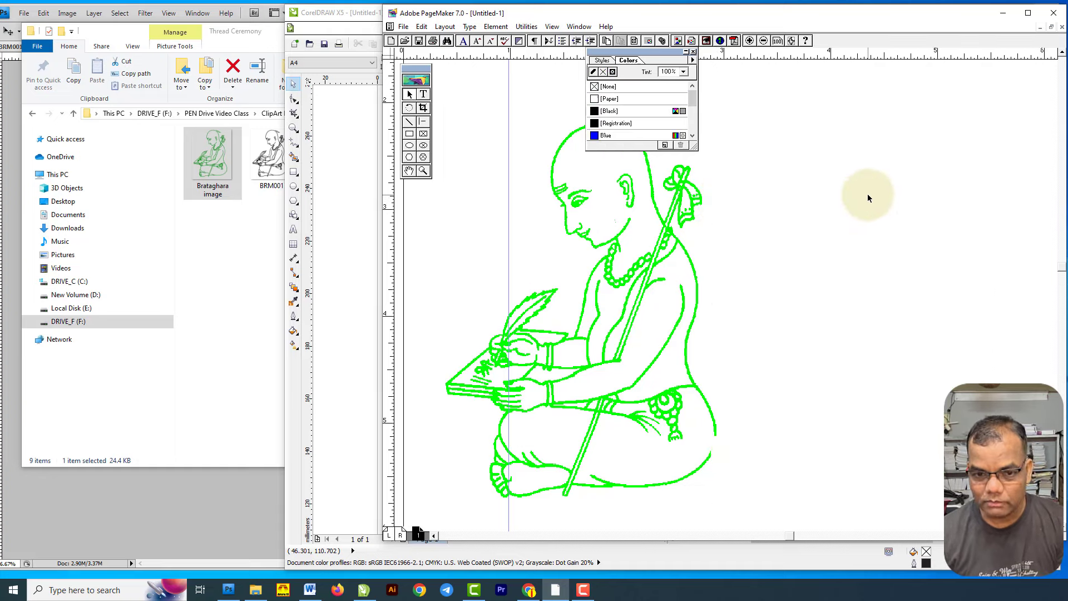
# Switch to Photoshop, close the edited BRM001 document without saving, and reopen the original BRM001 file from the Thread Ceremony folder.
pyautogui.click(229, 288)
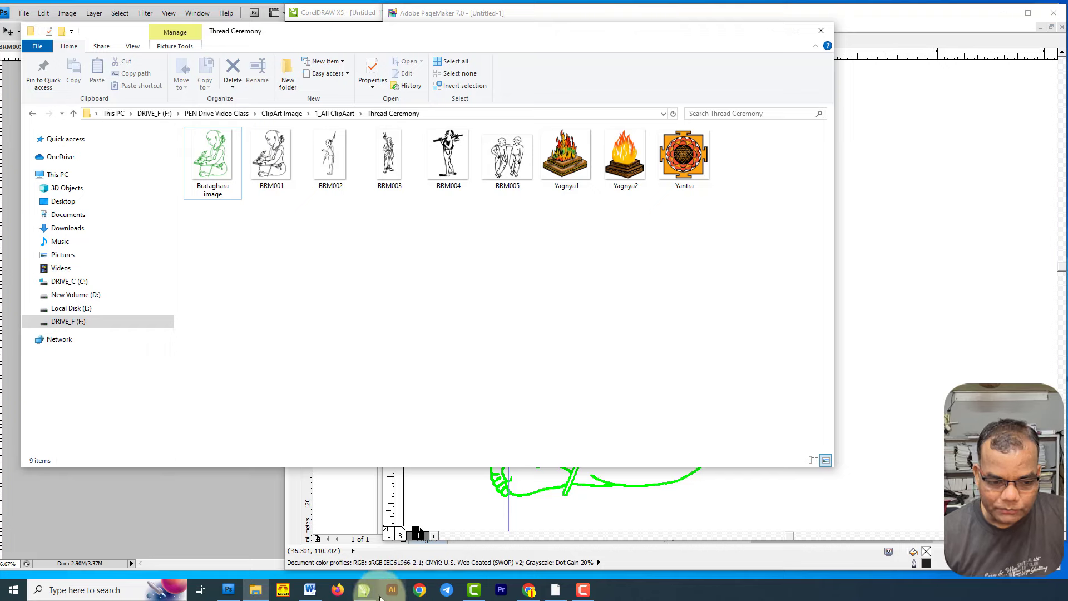
pyautogui.click(228, 590)
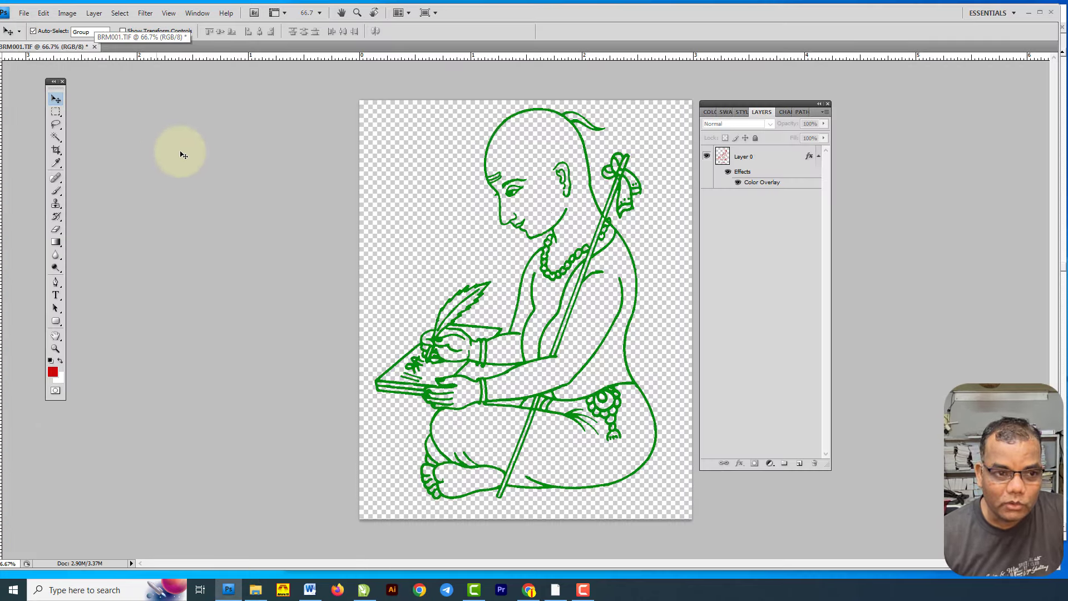
pyautogui.click(95, 47)
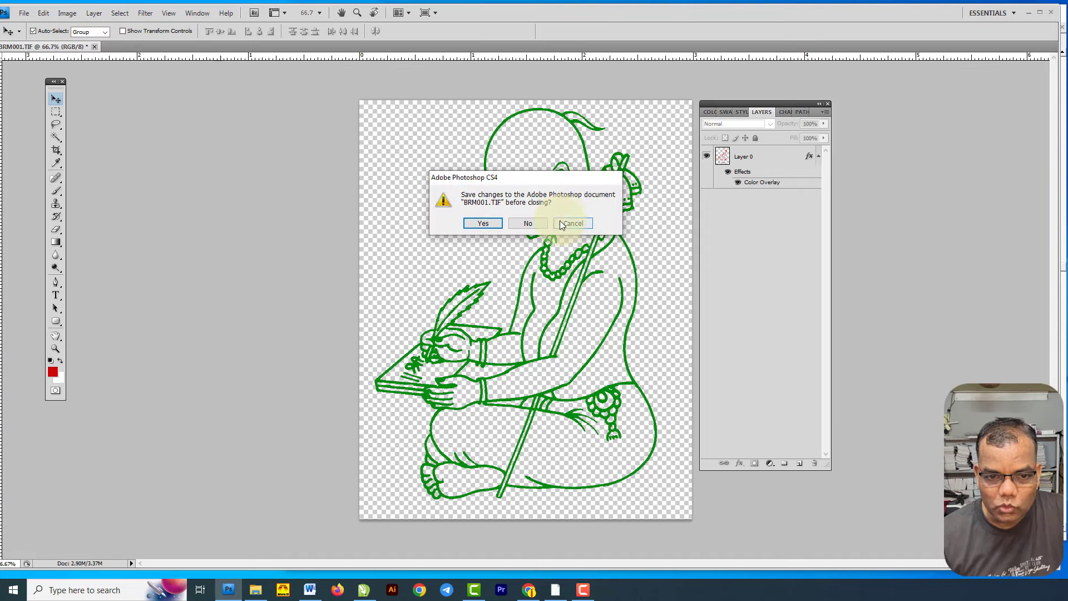
pyautogui.click(535, 223)
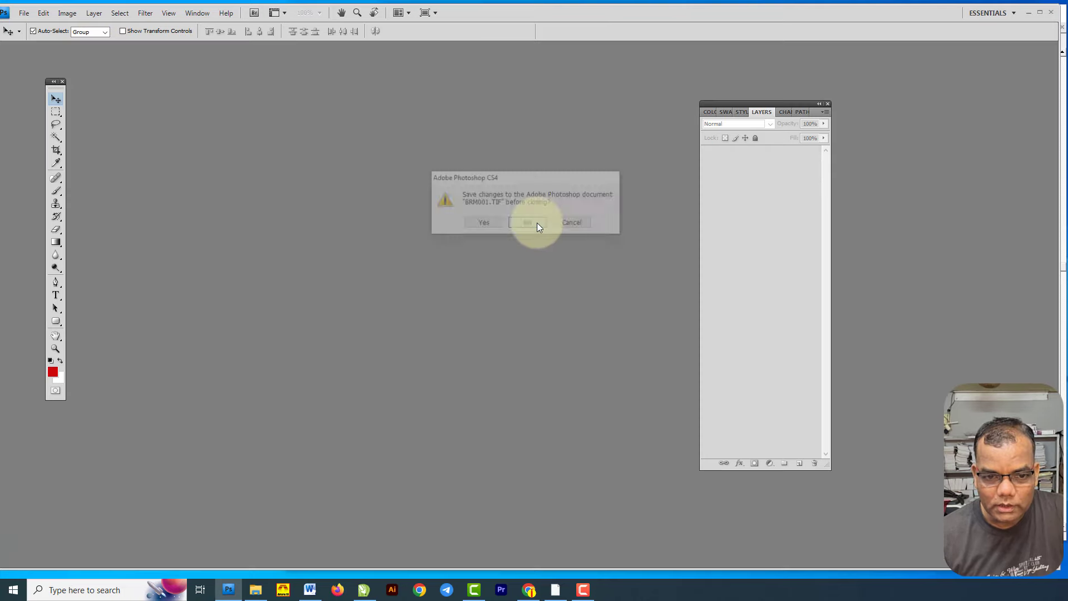
pyautogui.click(256, 589)
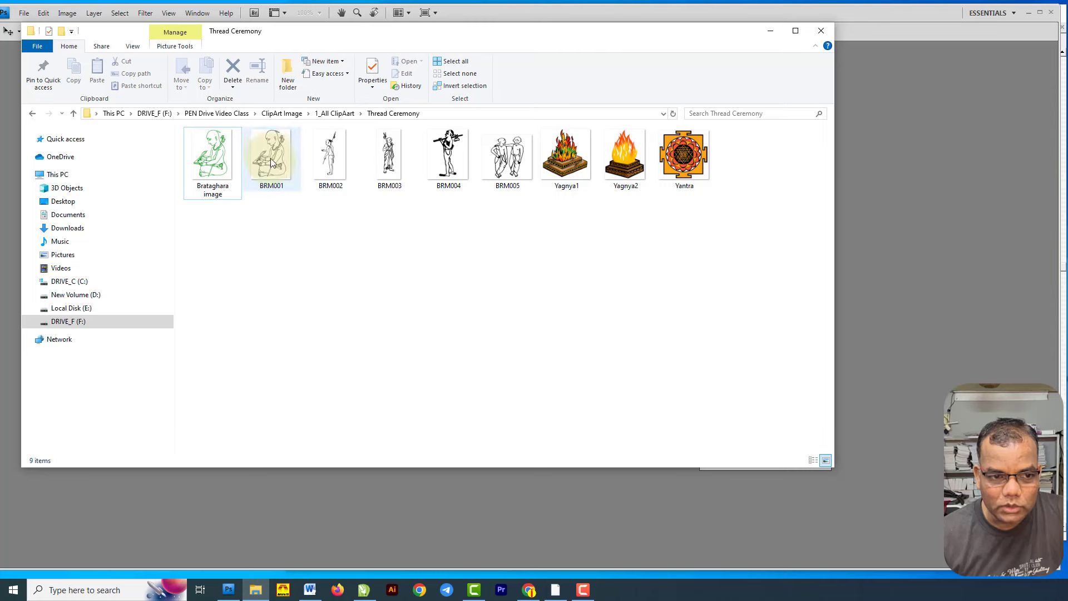
pyautogui.moveTo(270, 155); pyautogui.dragTo(942, 312)
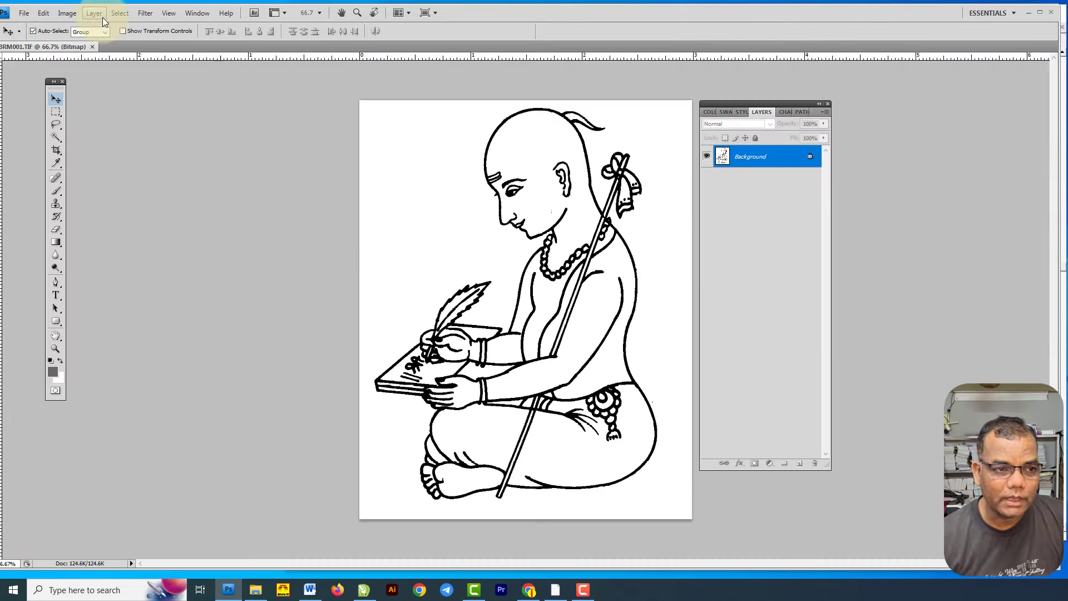
# Convert the BRM001 image to Grayscale mode with a size ratio of 1.
pyautogui.click(65, 14)
pyautogui.moveTo(68, 26)
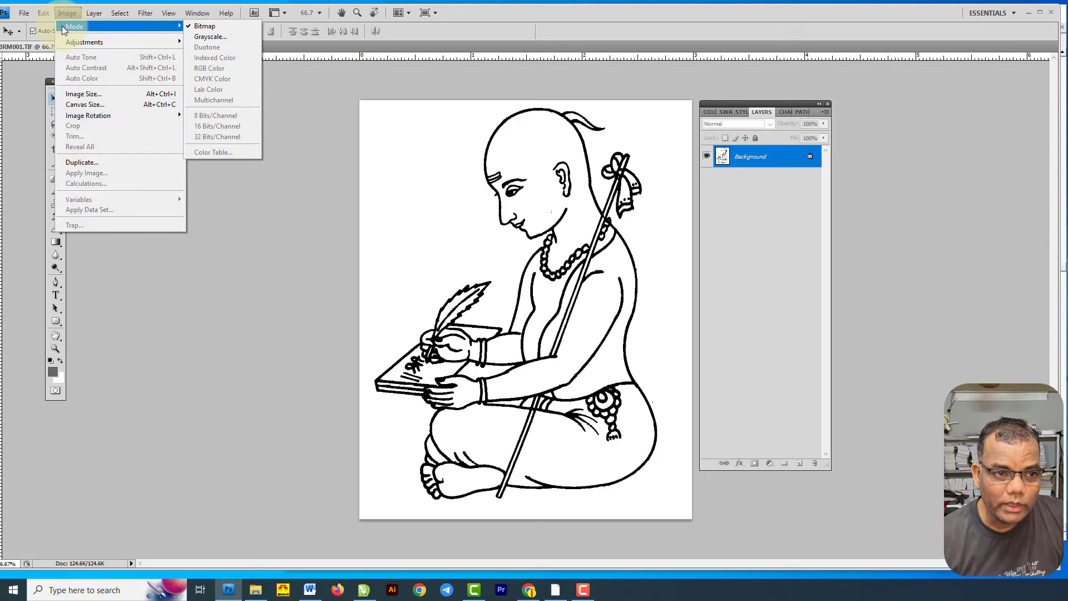
pyautogui.click(214, 35)
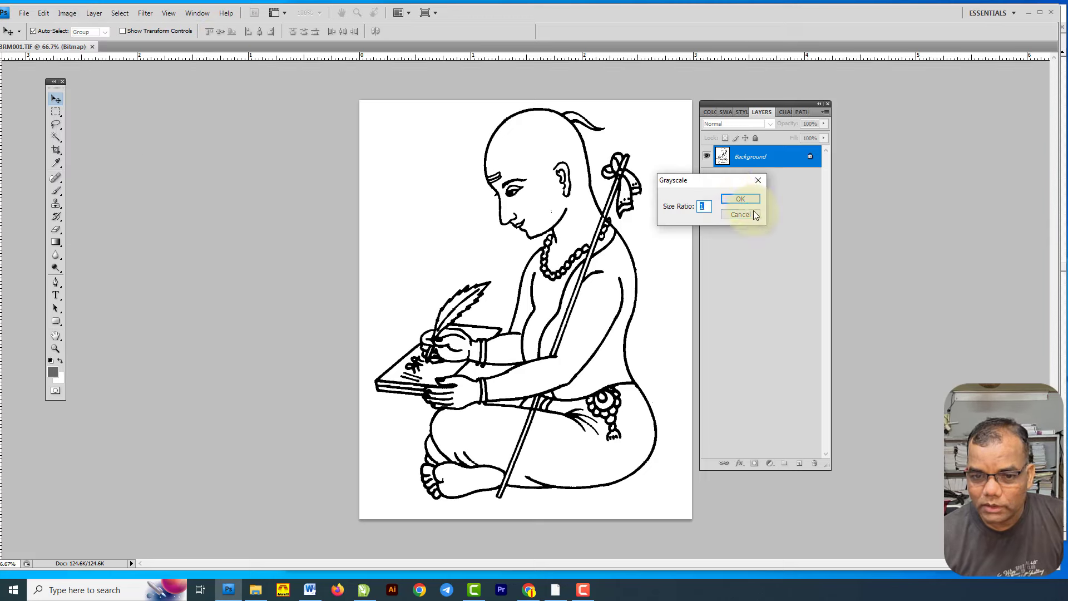
pyautogui.click(748, 203)
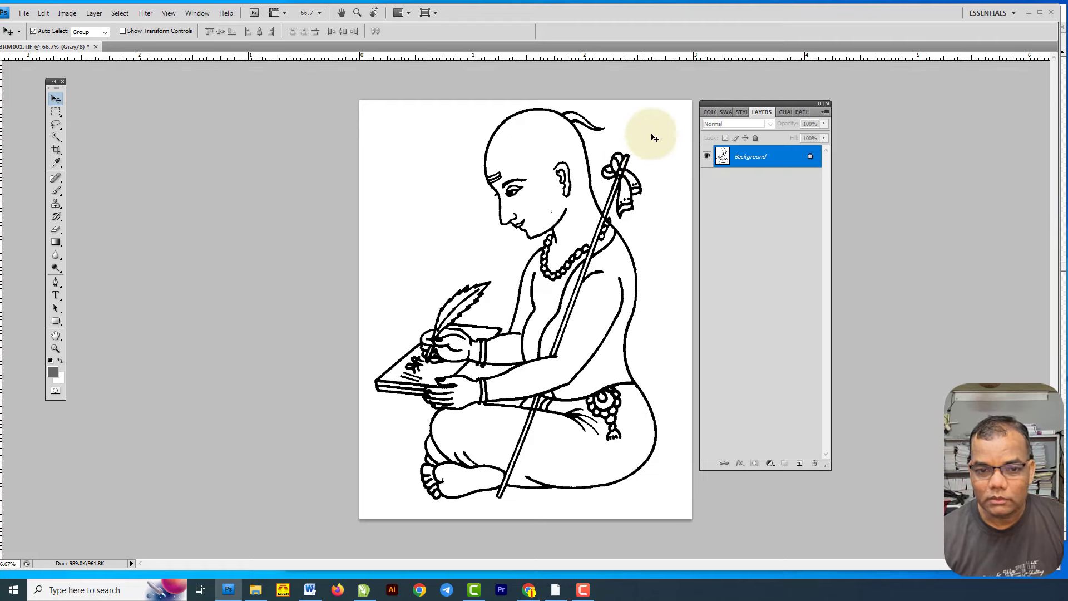
# Examine the line edges around the head, ear and staff ribbon of the grayscale drawing at high magnification.
pyautogui.scroll(3, 649, 158)
pyautogui.click(828, 104)
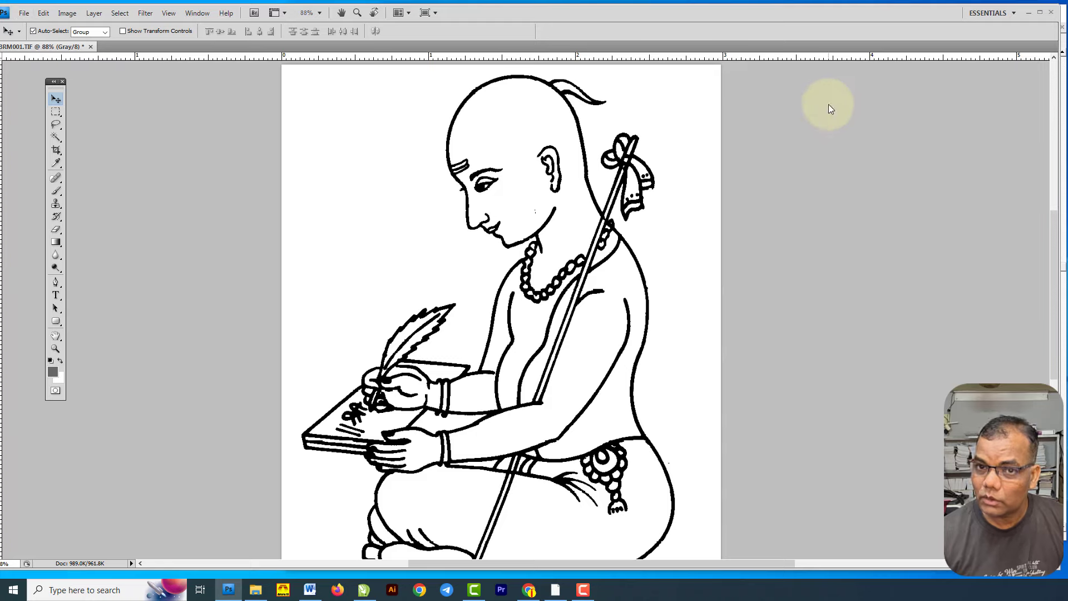
pyautogui.scroll(2, 609, 114)
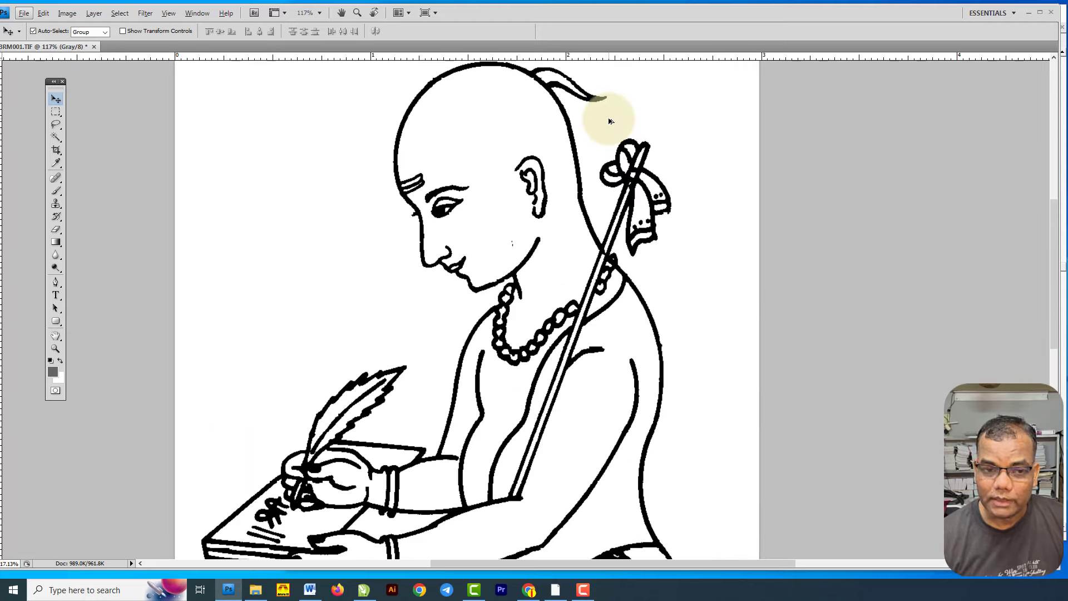
pyautogui.scroll(10, 618, 134)
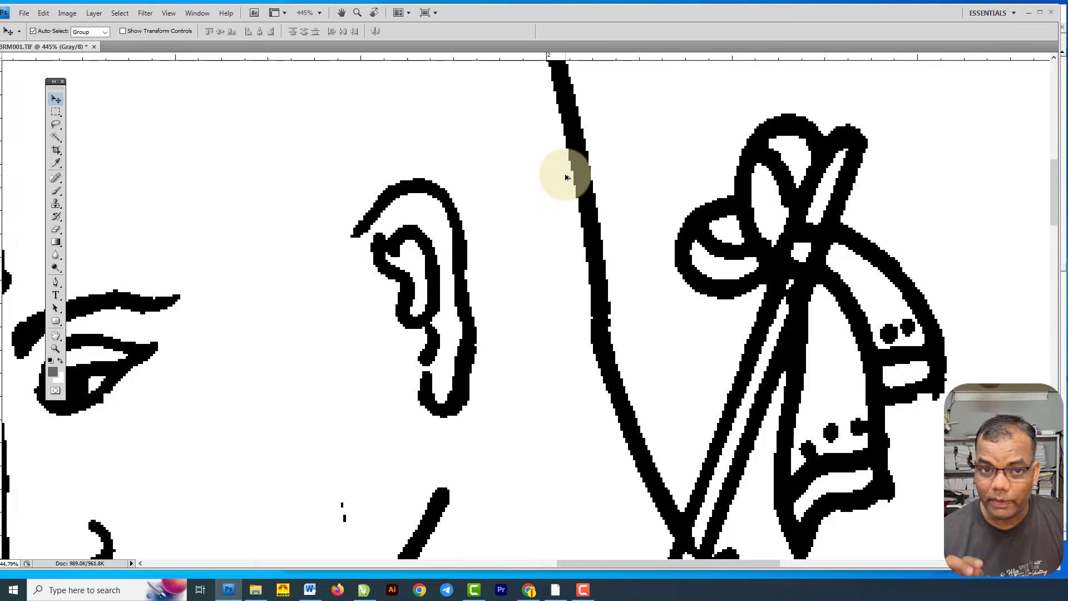
pyautogui.scroll(-5, 566, 177)
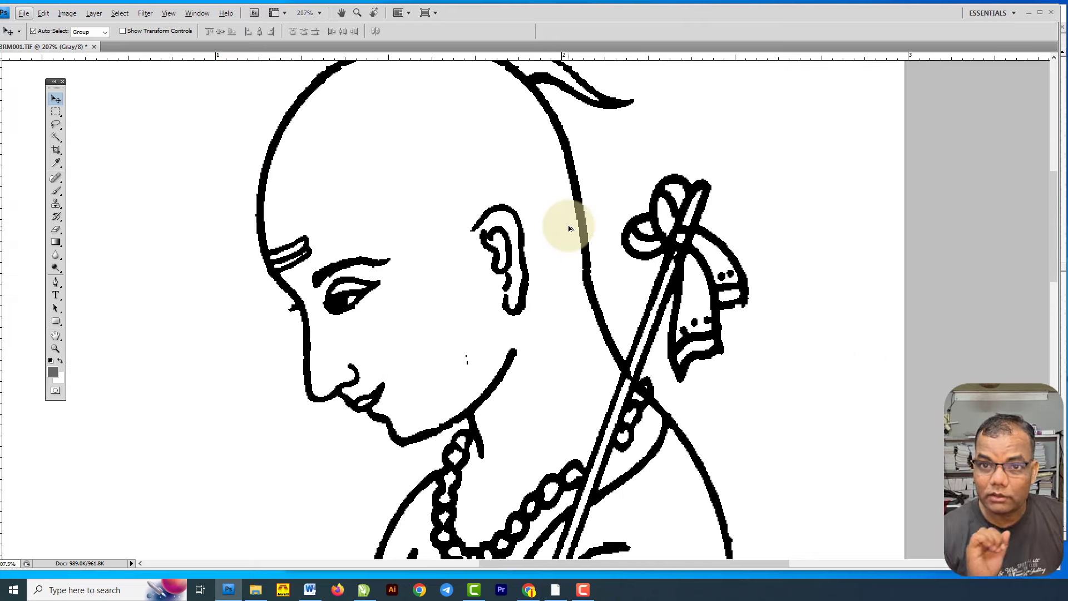
pyautogui.scroll(4, 584, 234)
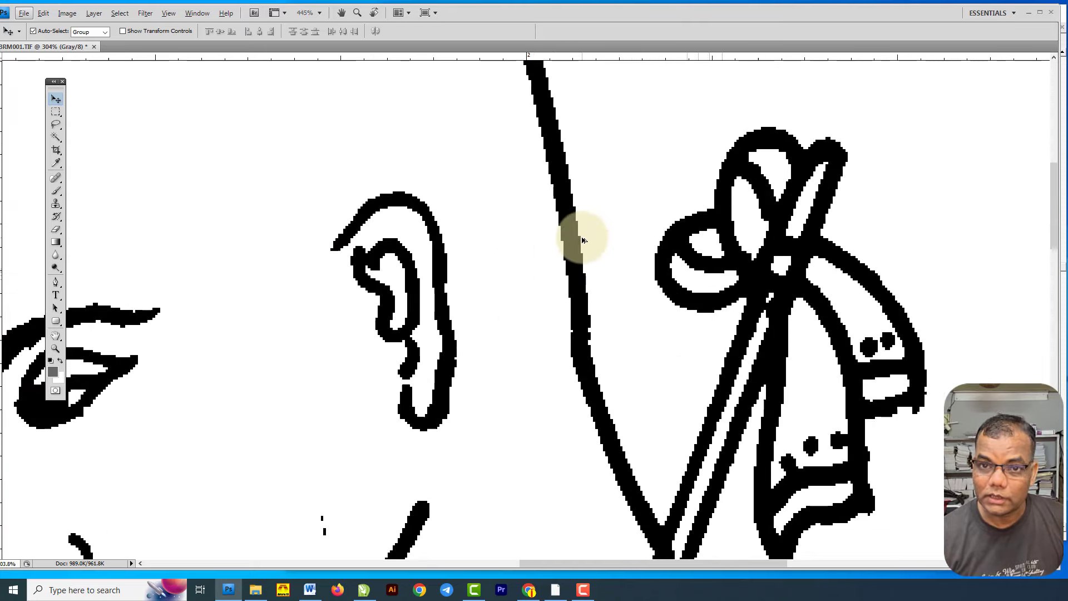
pyautogui.scroll(-3, 582, 241)
pyautogui.scroll(-2, 582, 241)
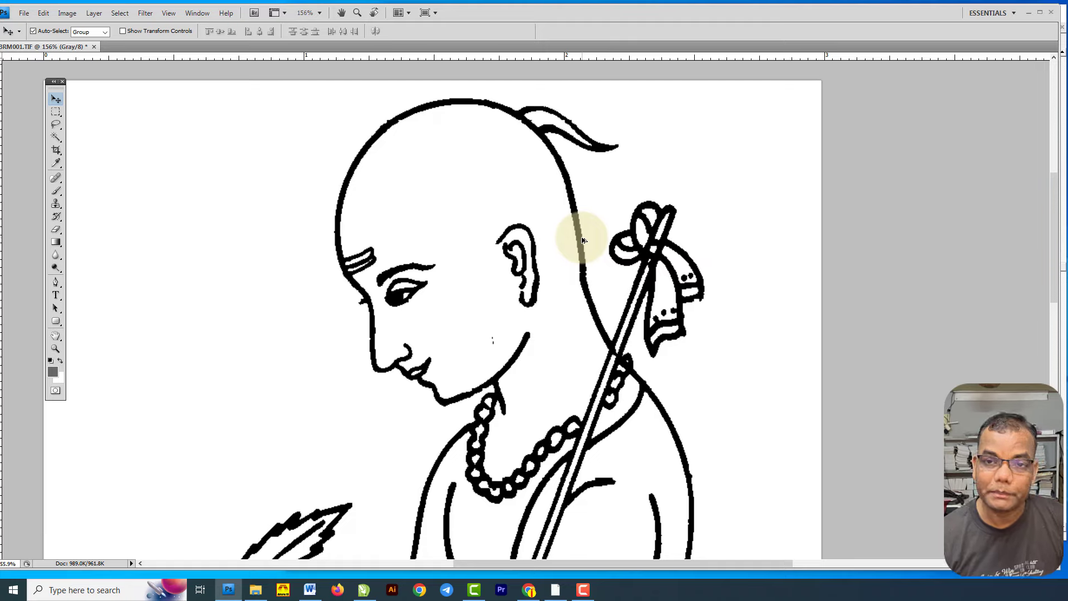
pyautogui.scroll(-3, 584, 240)
# Show the Layers panel again.
pyautogui.click(93, 13)
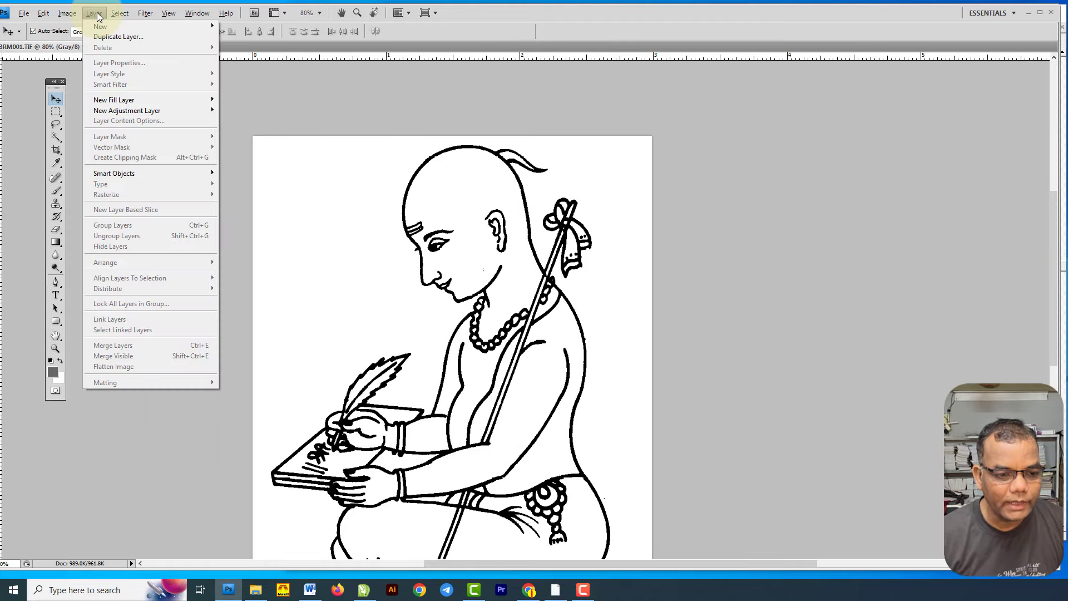
pyautogui.click(399, 212)
pyautogui.press('F7')
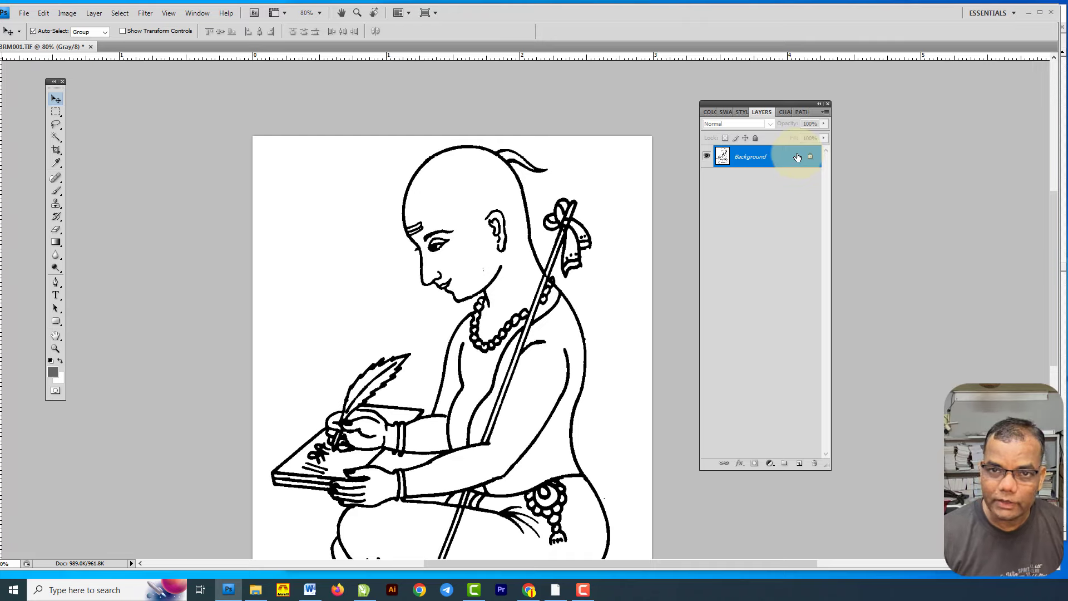
# Convert the grayscale drawing to Bitmap mode at 300 pixels/inch output using the Diffusion Dither method.
pyautogui.scroll(3, 517, 187)
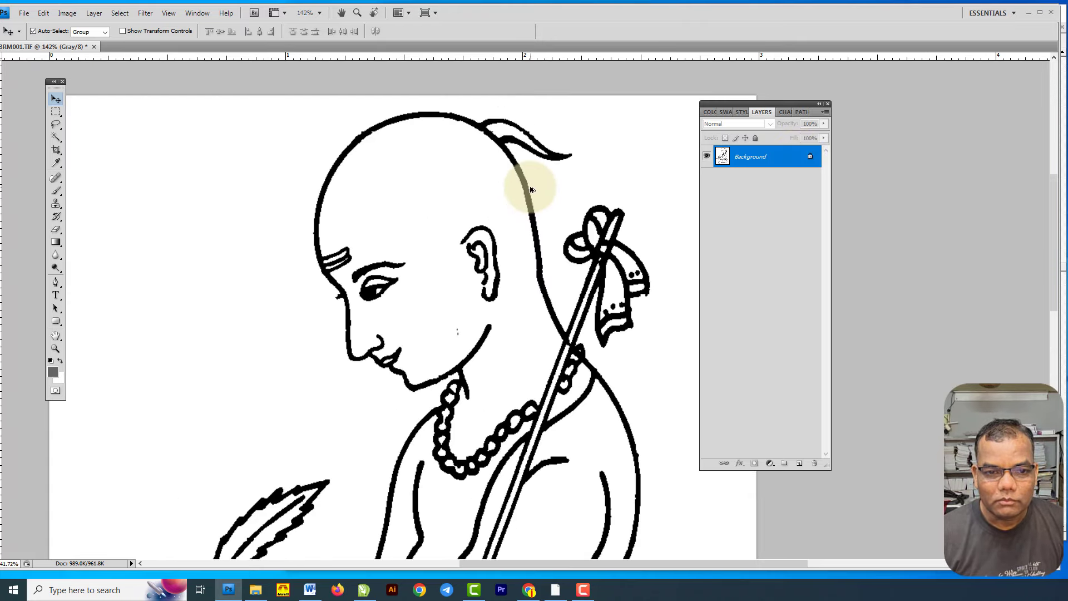
pyautogui.click(67, 12)
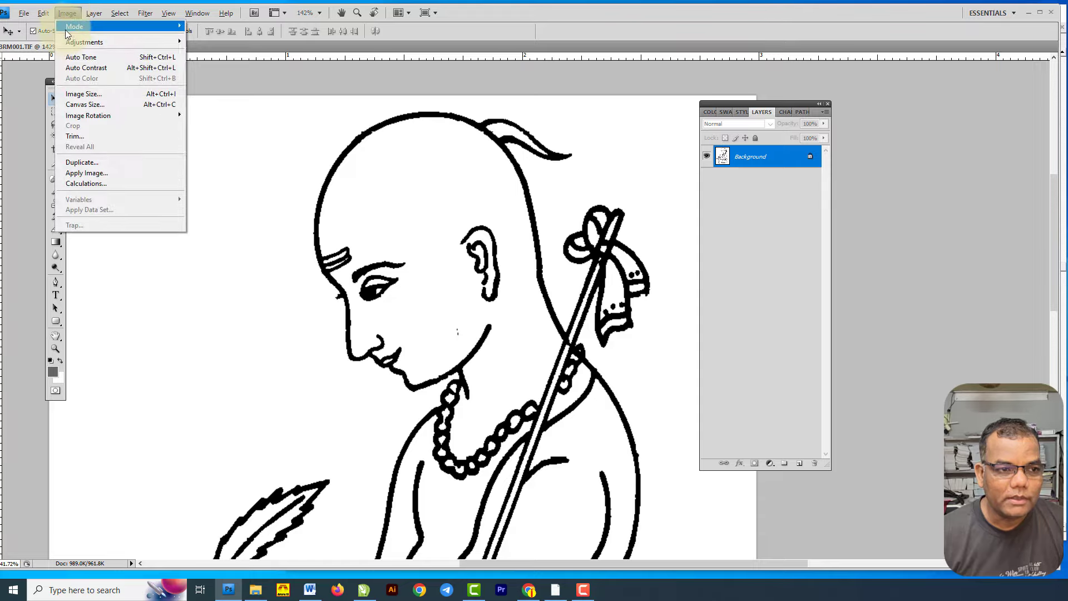
pyautogui.moveTo(69, 27)
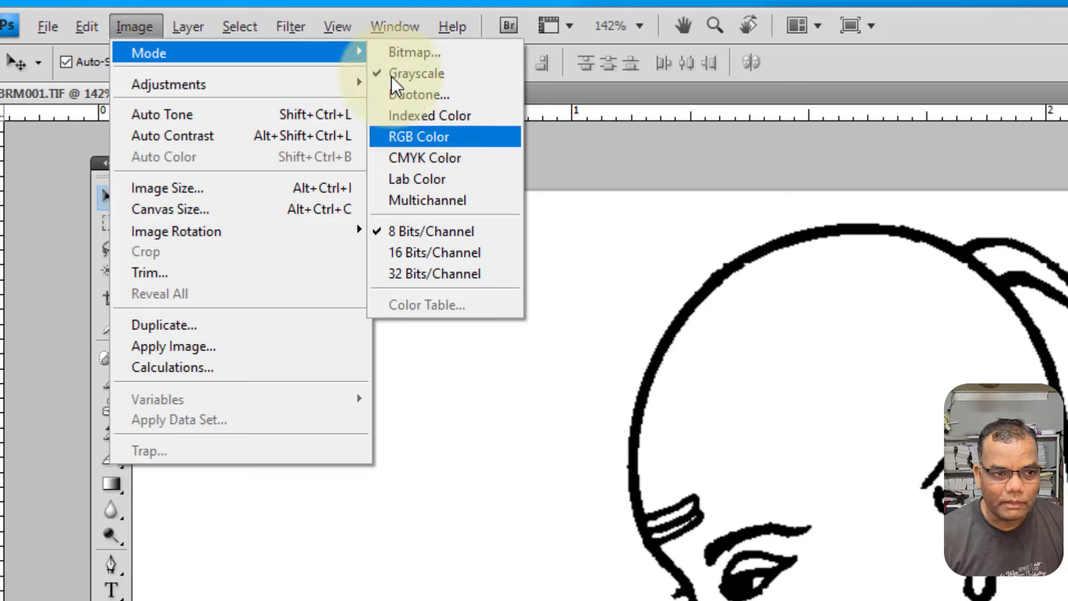
pyautogui.moveTo(412, 25)
pyautogui.moveTo(139, 38)
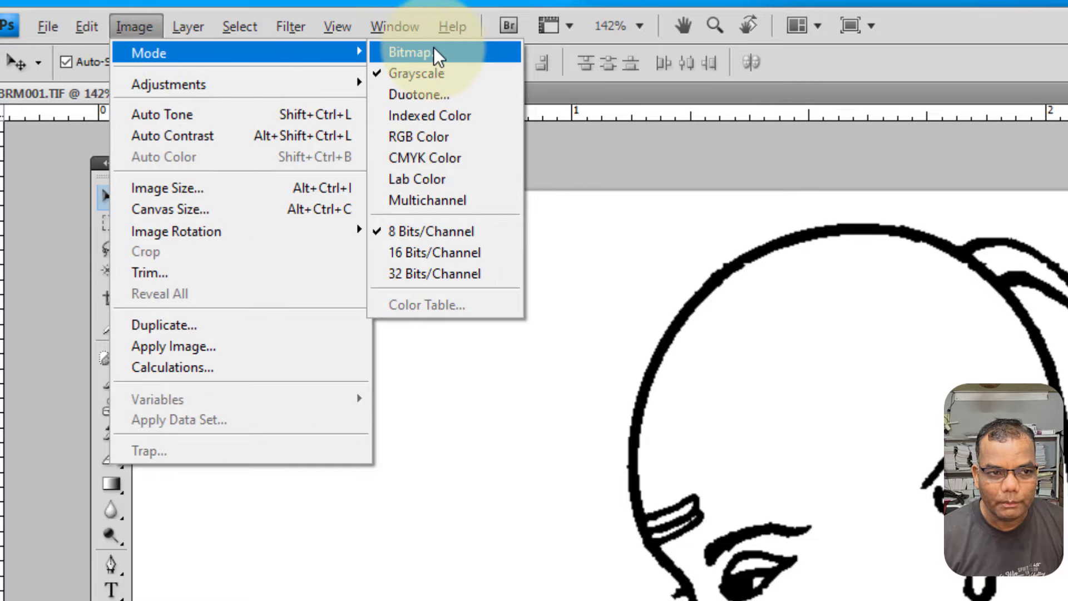
pyautogui.click(434, 53)
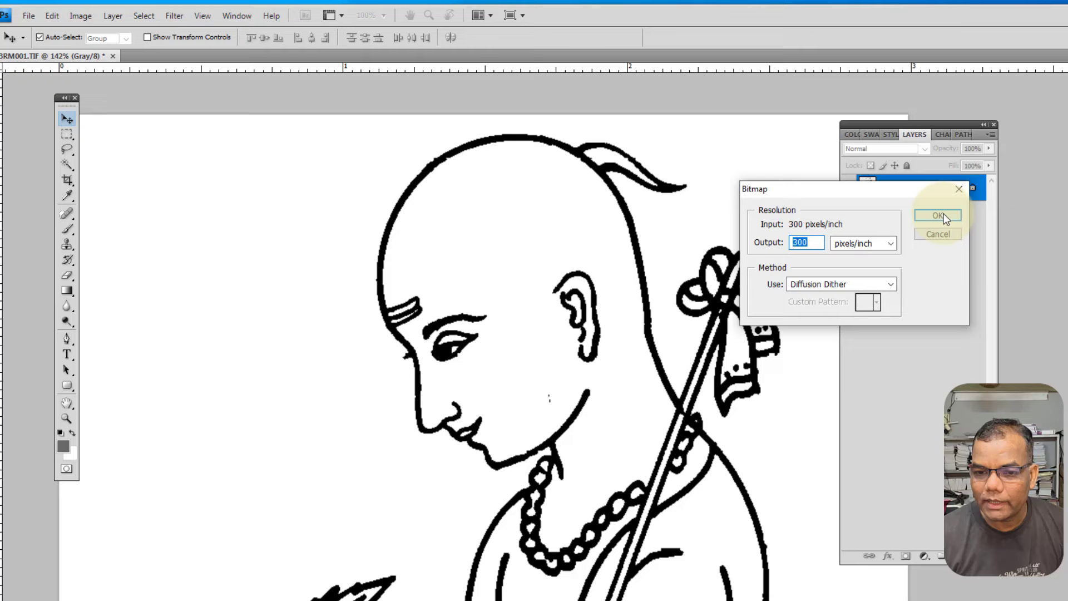
pyautogui.click(937, 212)
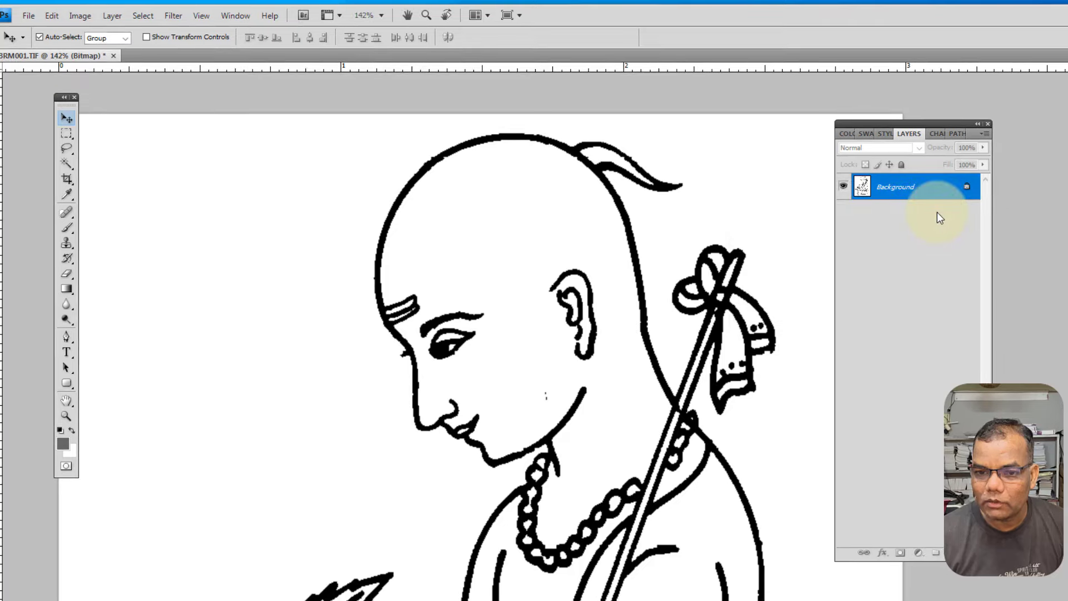
# Save the bitmap drawing in BMP format in the Thread Ceremony folder under the name "testing bmp image".
pyautogui.click(29, 15)
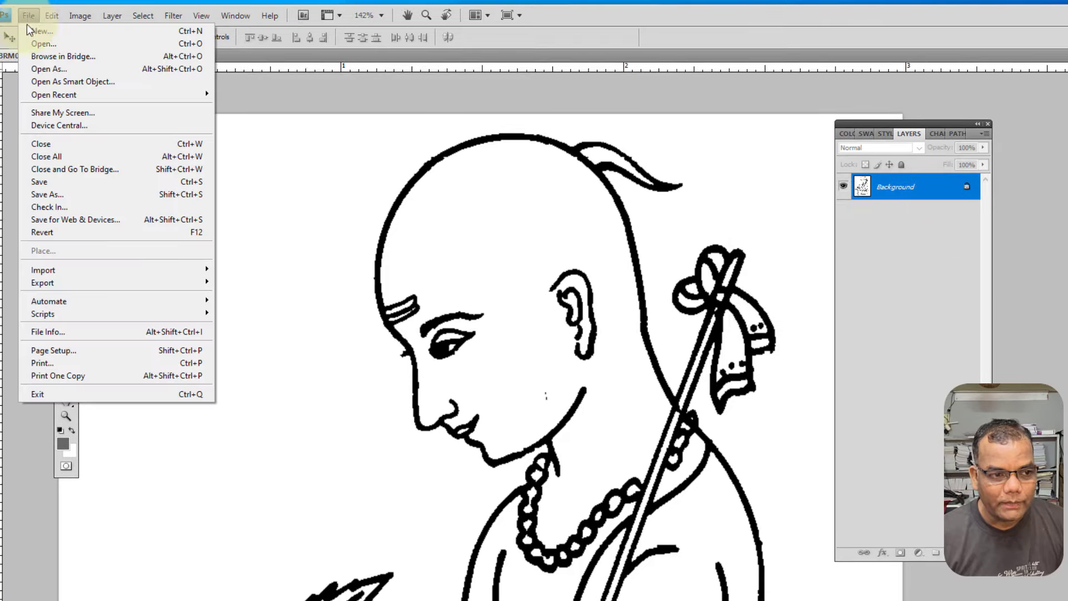
pyautogui.click(54, 192)
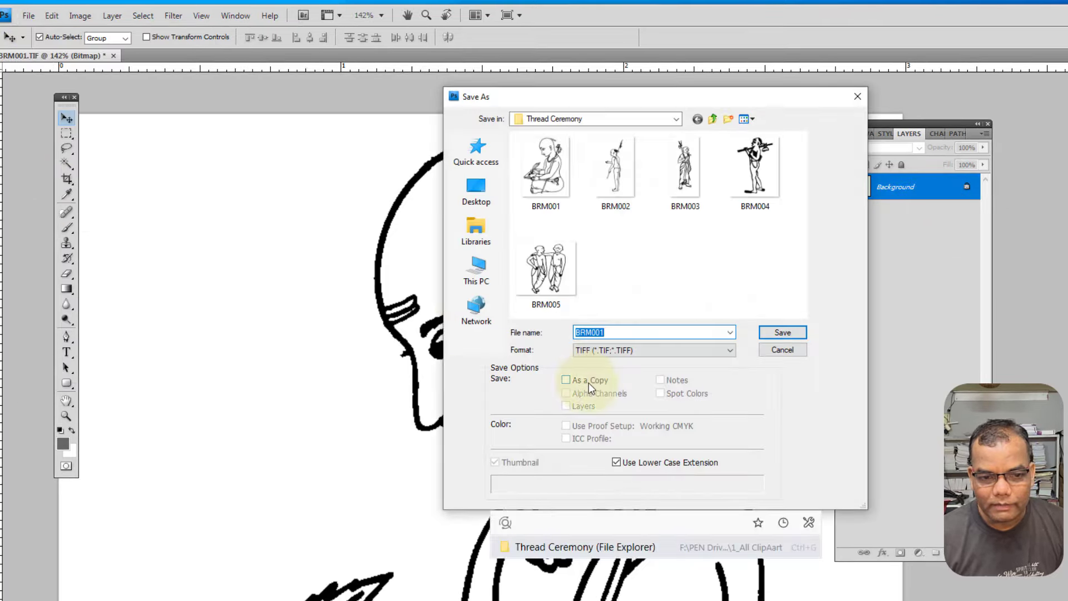
pyautogui.click(659, 350)
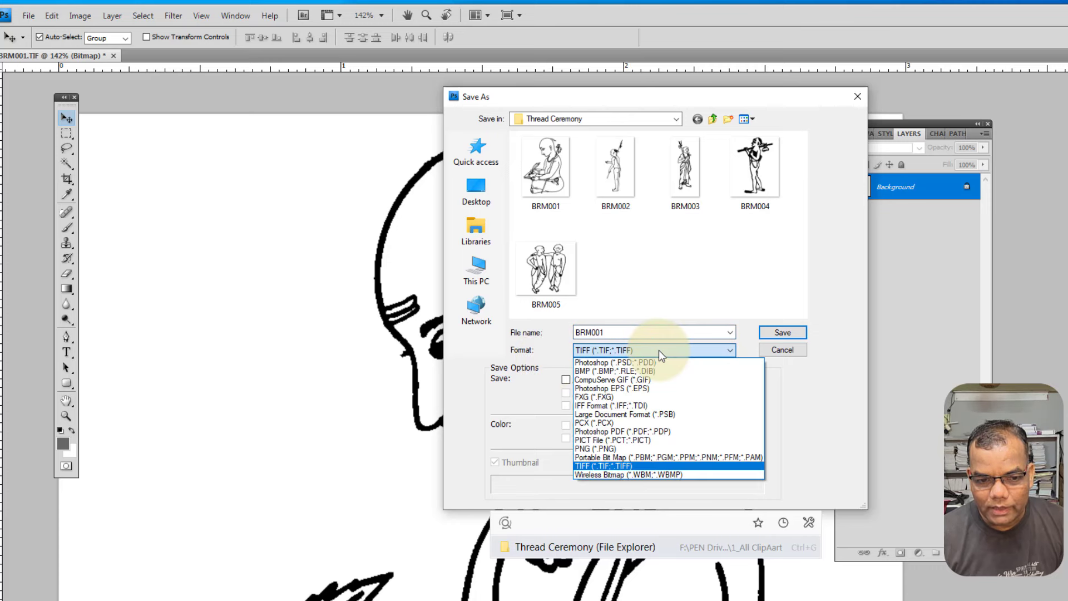
pyautogui.click(585, 371)
pyautogui.click(631, 332)
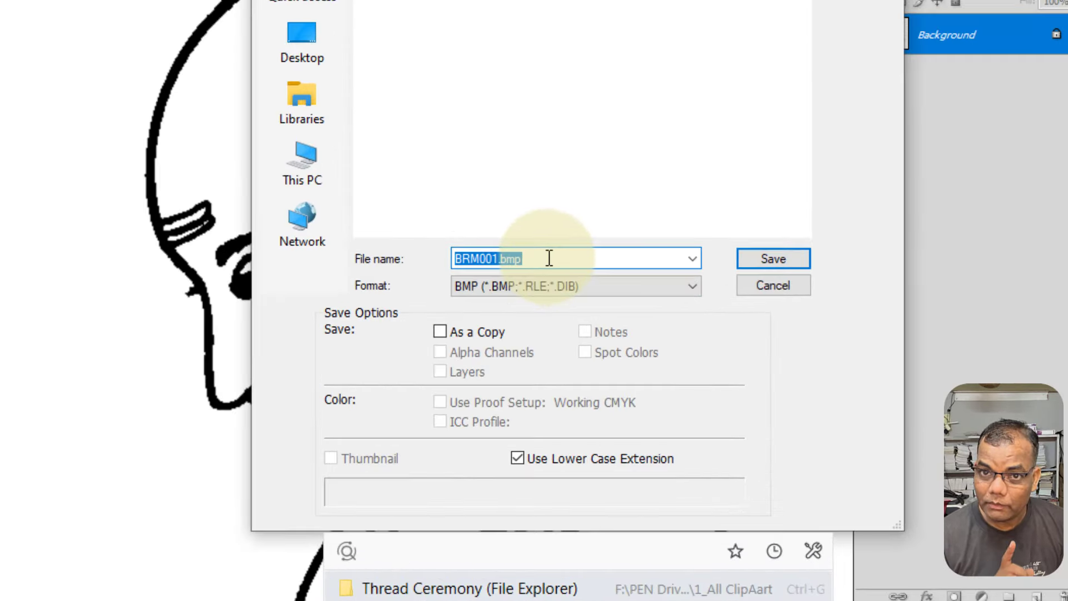
pyautogui.write('te')
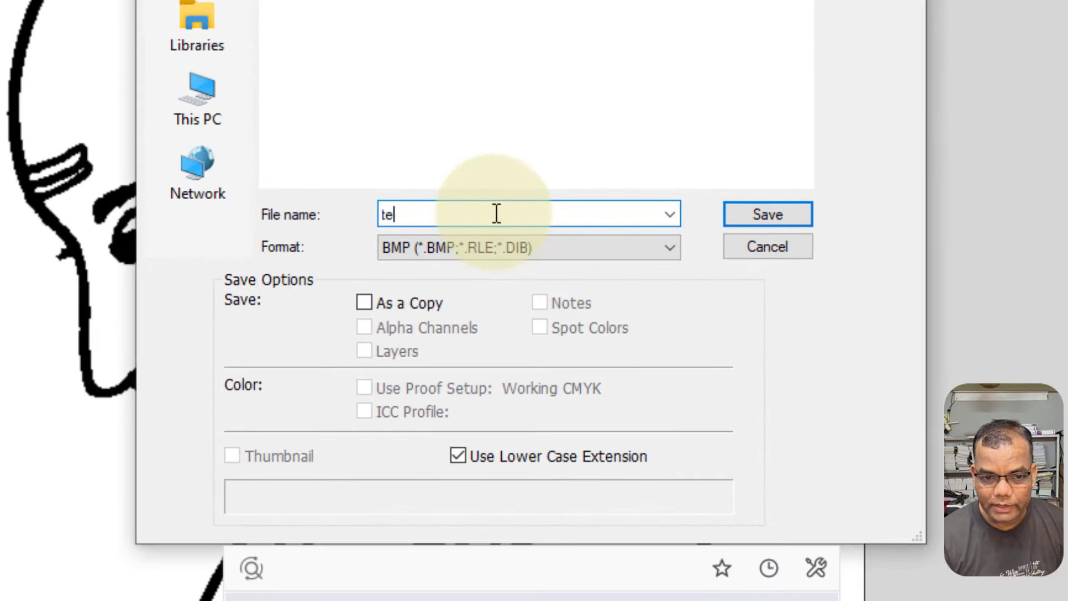
pyautogui.write('sting mp')
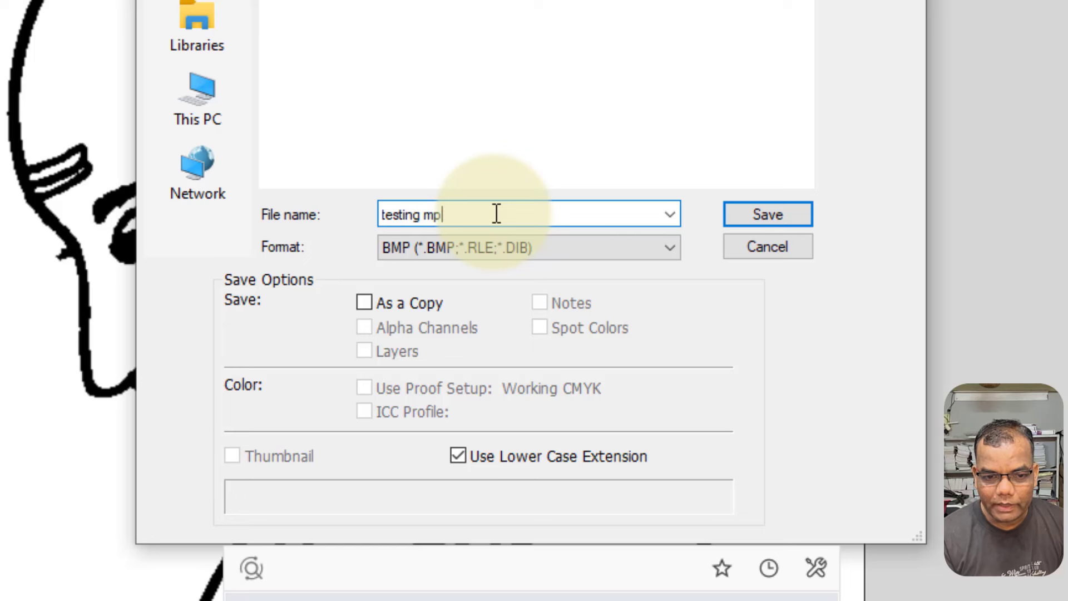
pyautogui.press('BackSpace')
pyautogui.press('BackSpace')
pyautogui.write('bm')
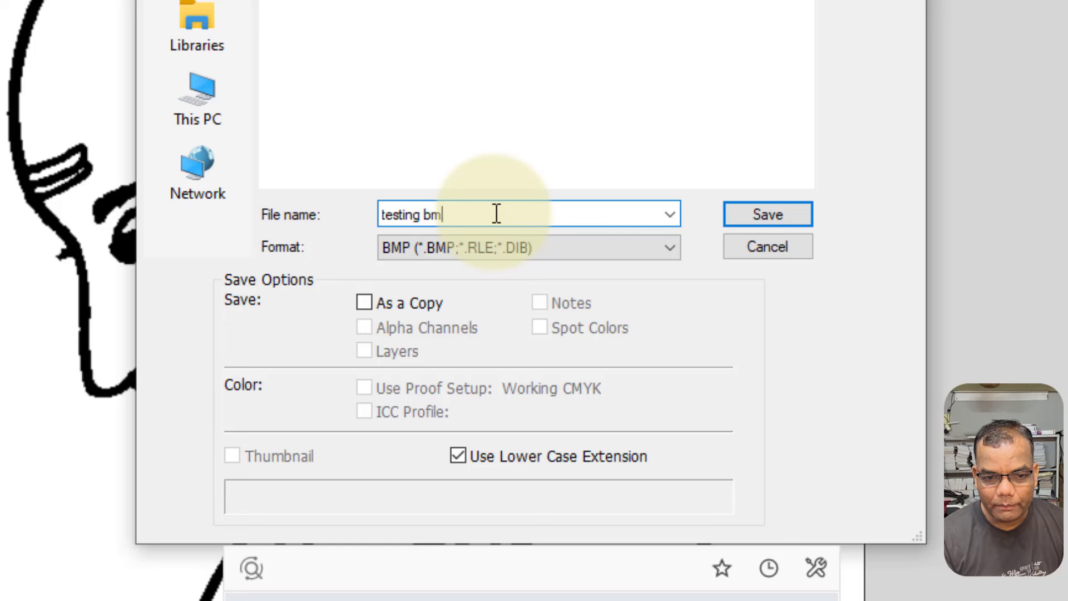
pyautogui.write('p image')
pyautogui.click(783, 215)
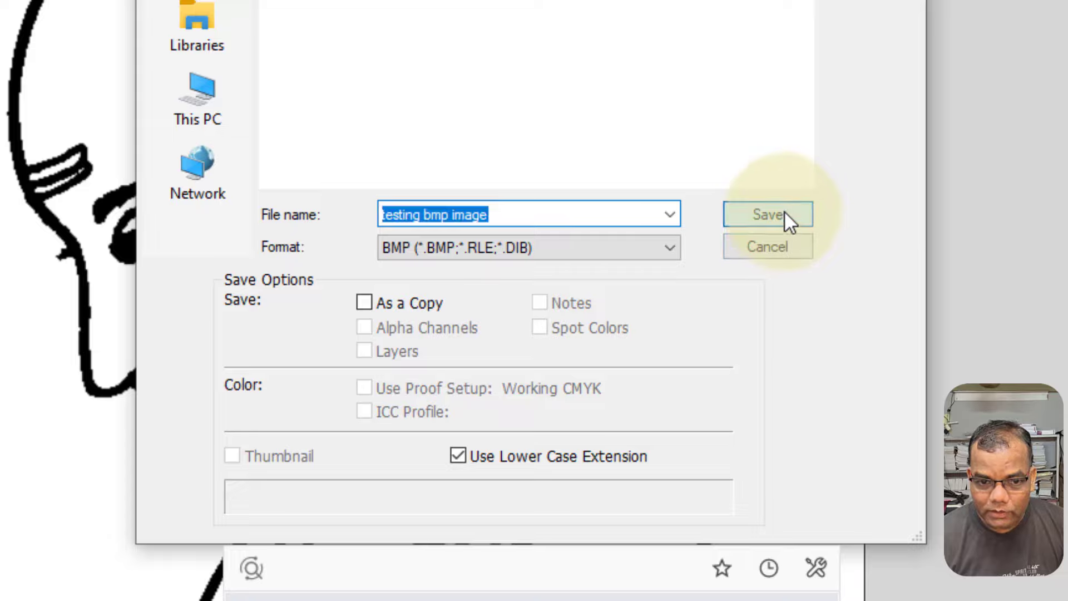
pyautogui.click(610, 108)
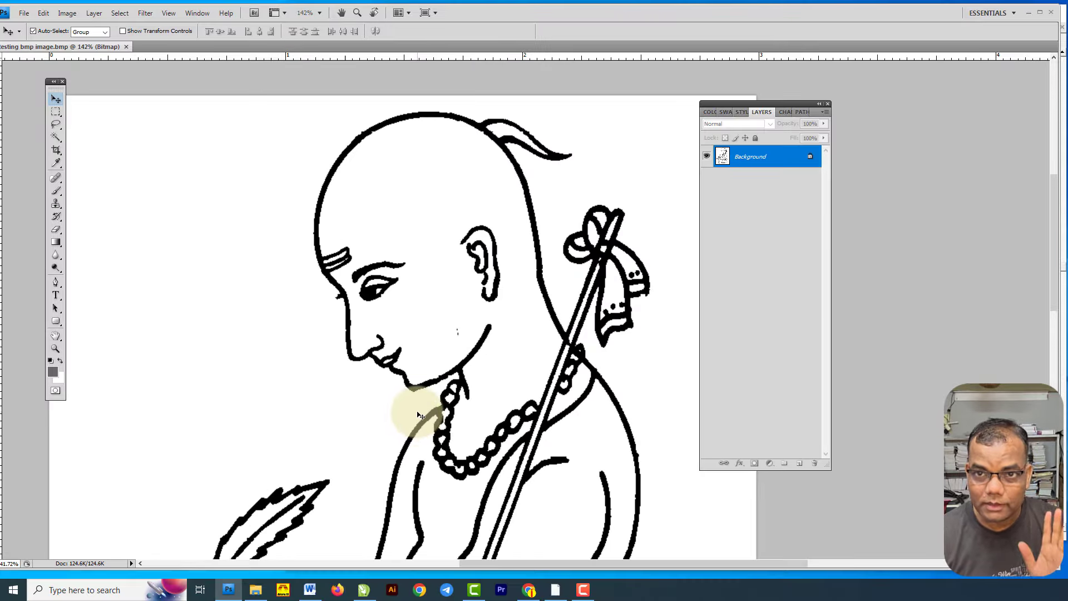
# Switch to PageMaker and replace the green drawing on the page with "testing bmp image" from the Thread Ceremony folder.
pyautogui.click(255, 590)
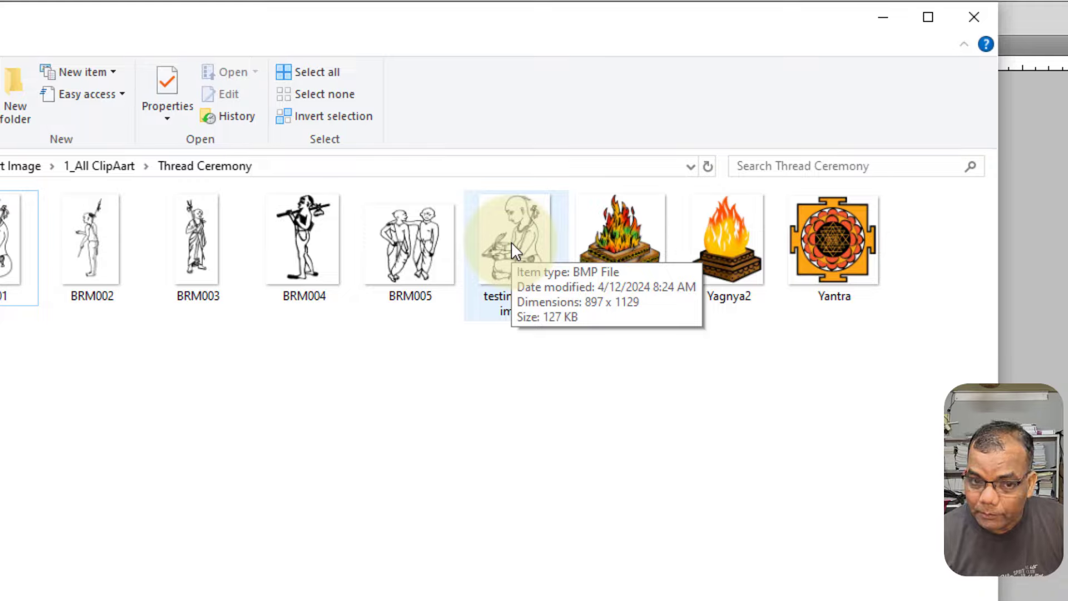
pyautogui.hotkey('alt', 'Tab')
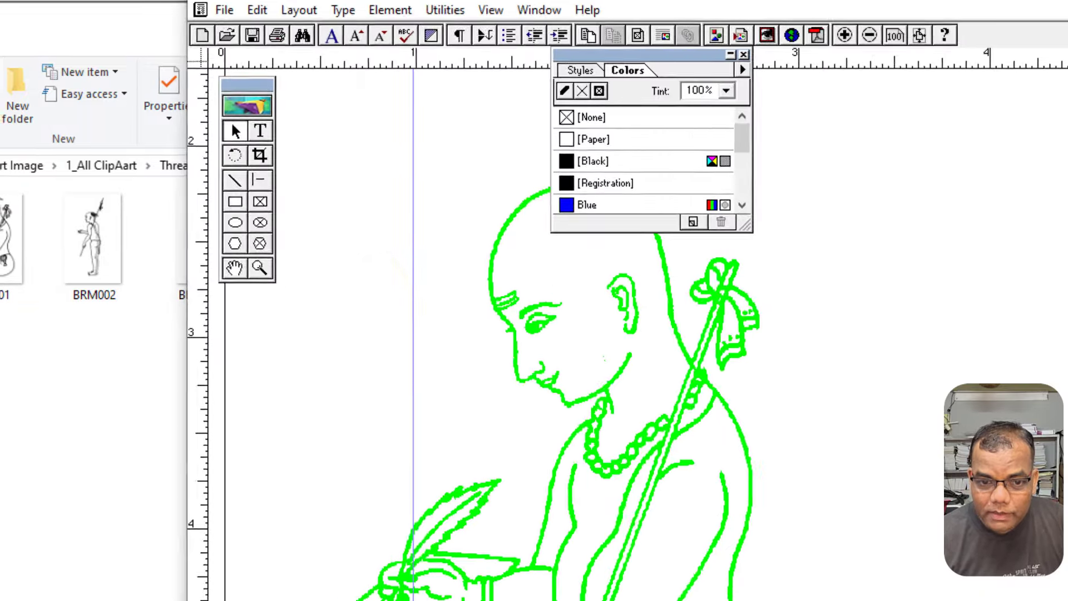
pyautogui.click(531, 319)
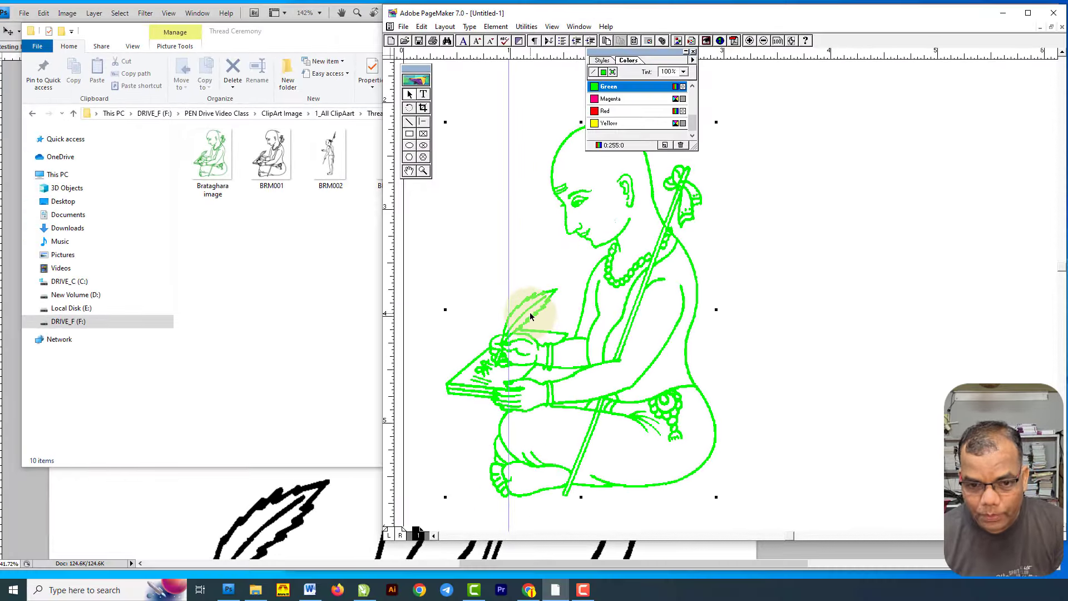
pyautogui.press('Delete')
pyautogui.moveTo(346, 35); pyautogui.dragTo(251, 43)
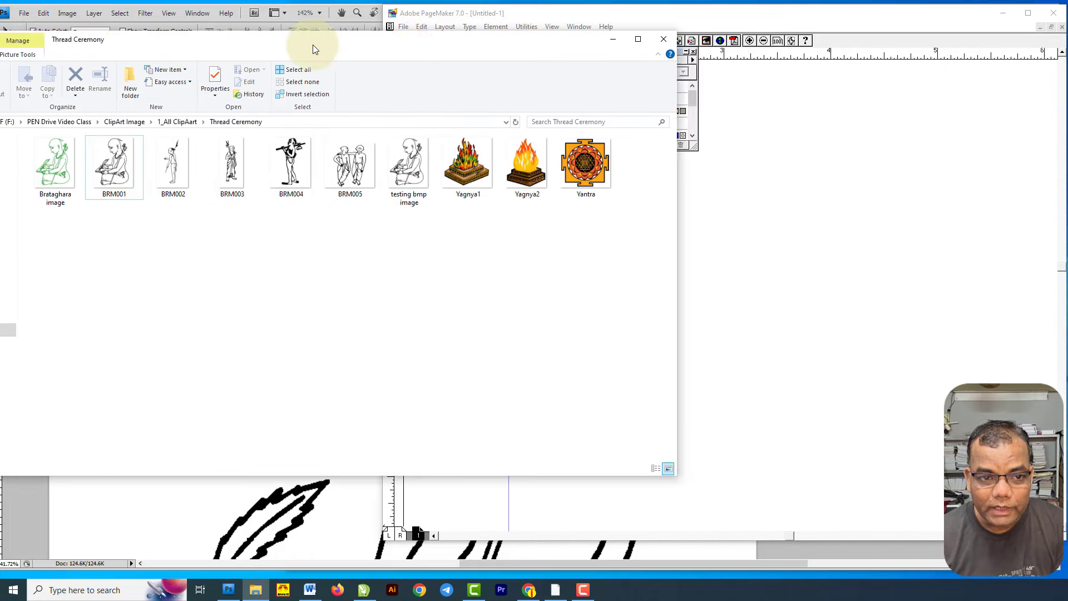
pyautogui.moveTo(365, 184); pyautogui.dragTo(730, 277)
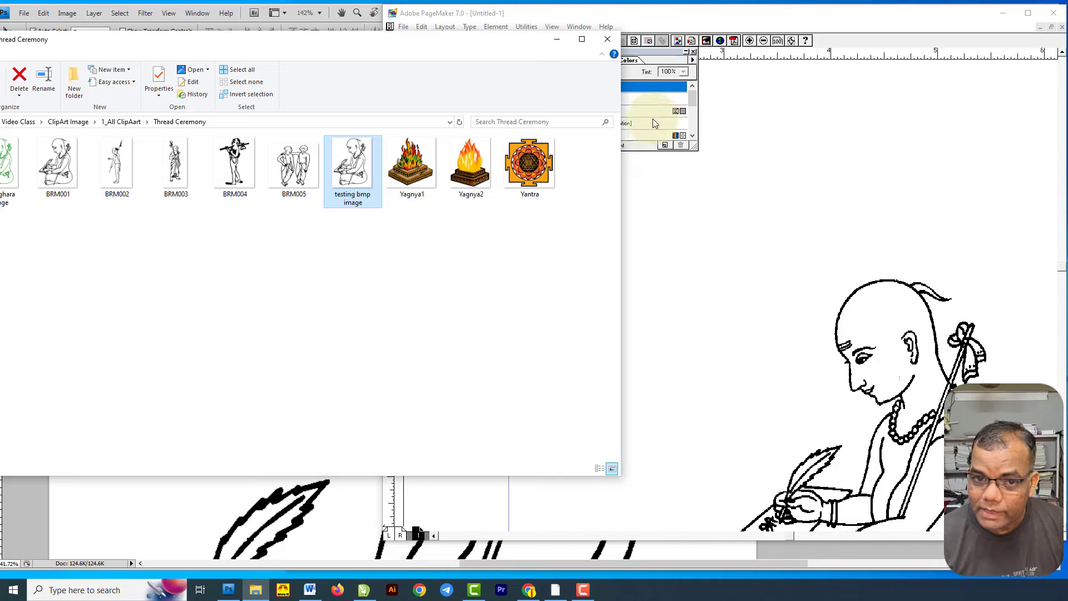
# Recolor the placed bitmap drawing Blue, change it to Cyan, and move it about 2 inches left toward the page's center.
pyautogui.click(656, 158)
pyautogui.click(634, 135)
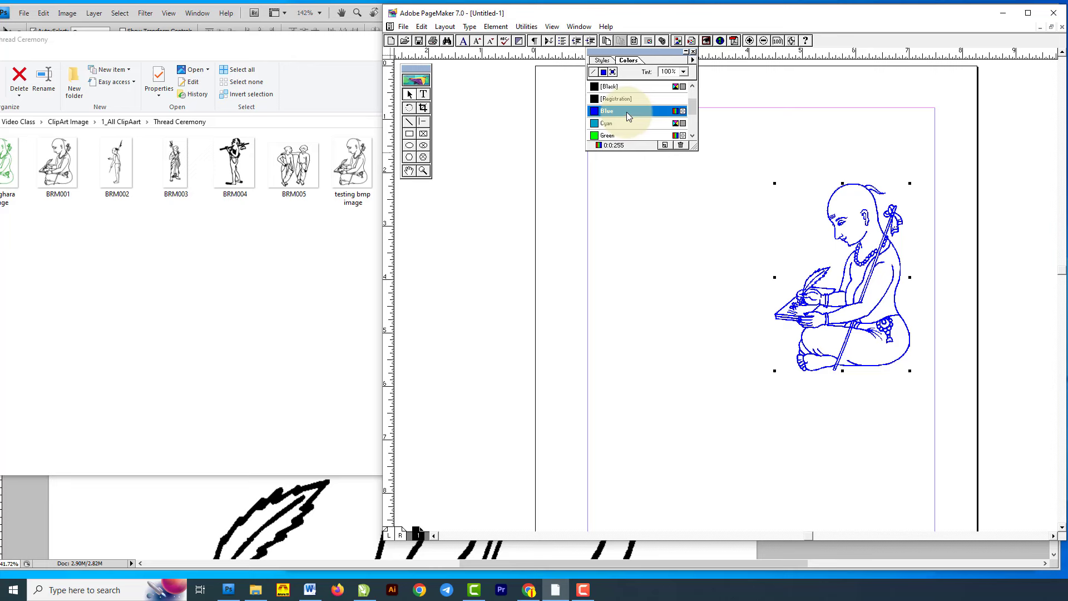
pyautogui.click(623, 123)
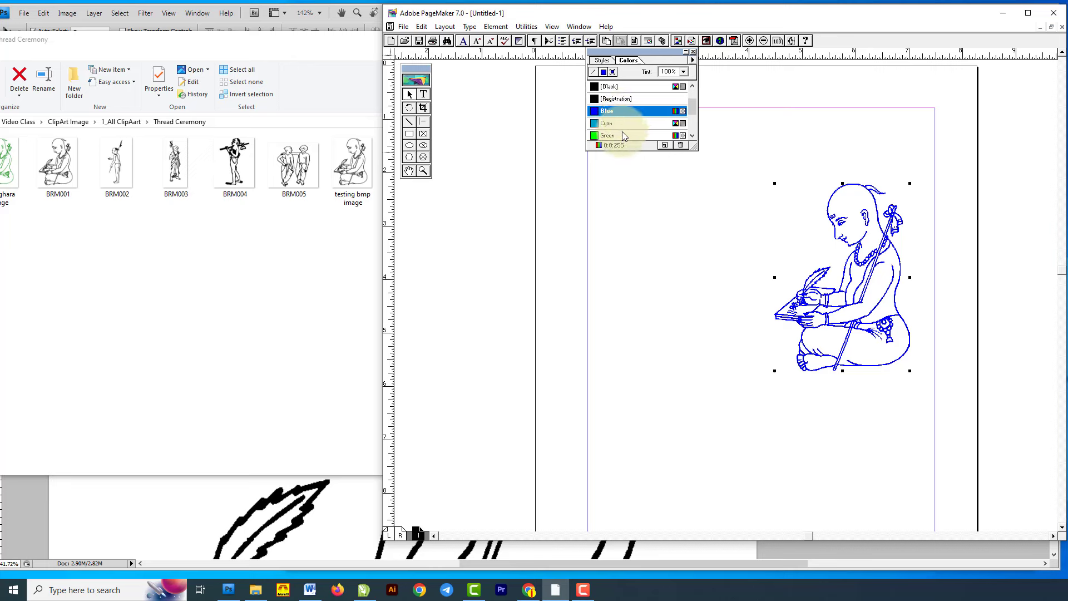
pyautogui.moveTo(804, 303); pyautogui.dragTo(702, 313)
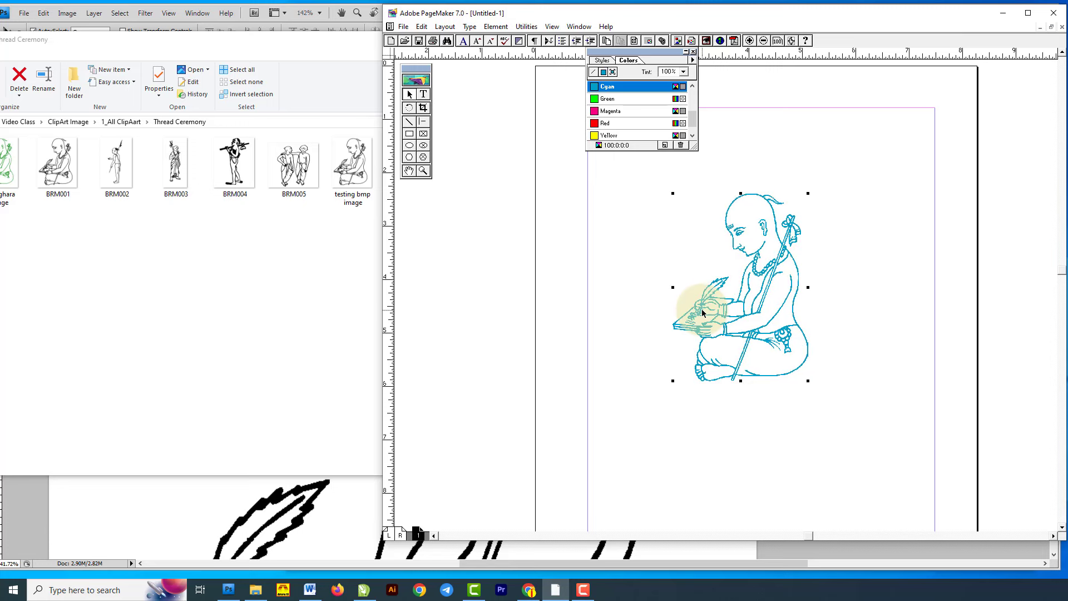